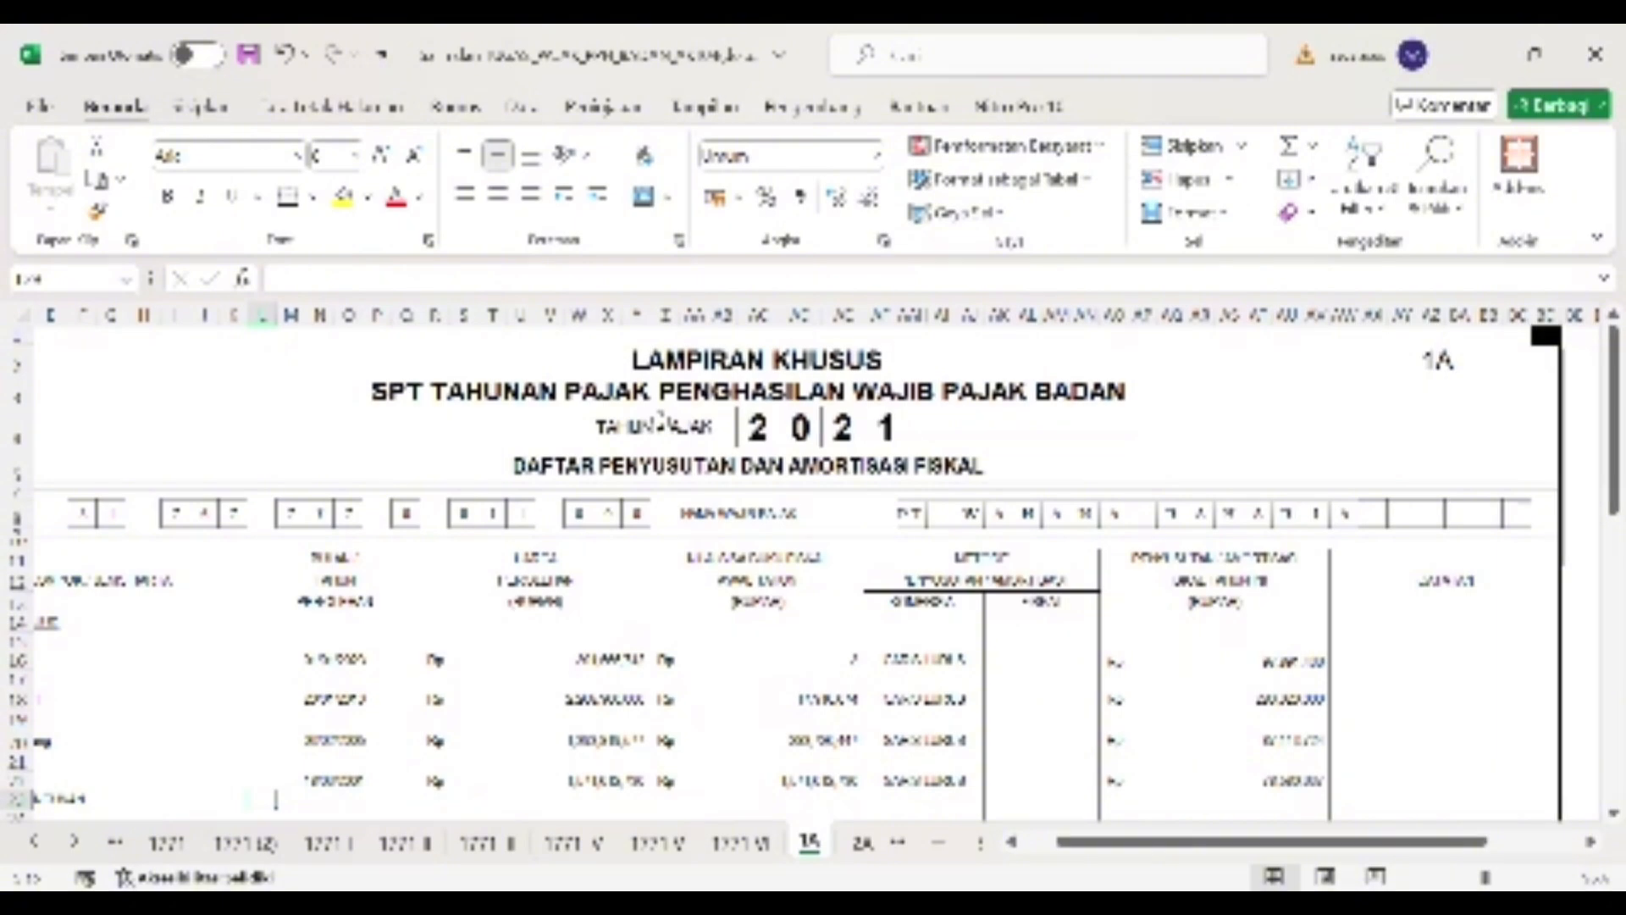
- Examine the Kelompok 1 asset's acquisition date and acquisition cost in the fiscal depreciation list on sheet 1A
scroll(495, 508, left, 4)
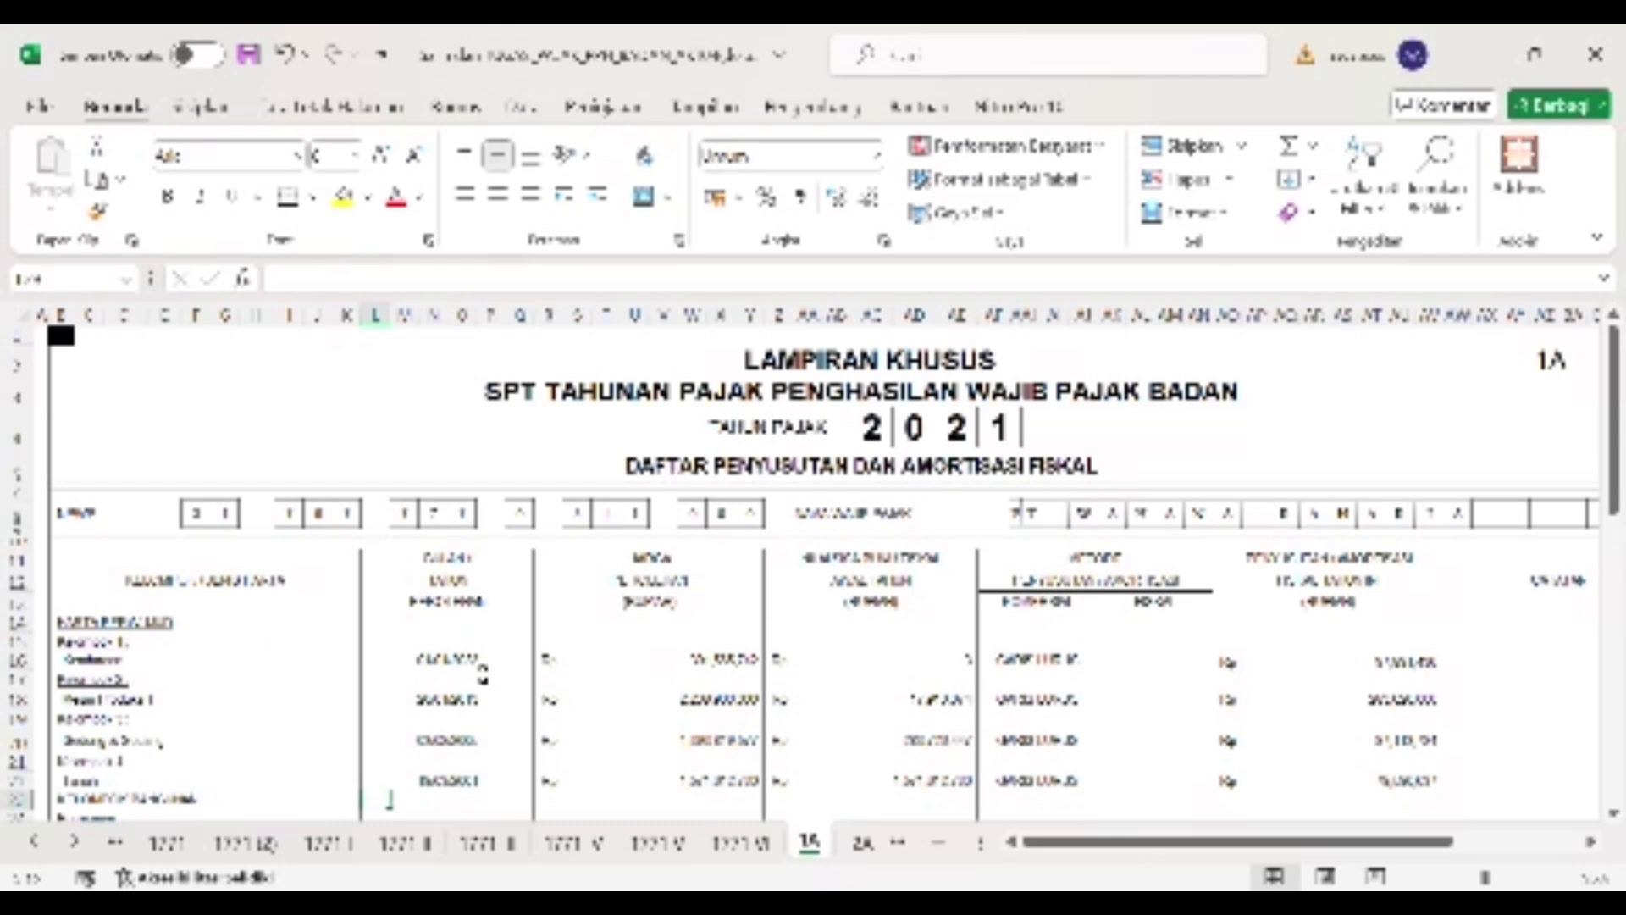
click(477, 664)
click(730, 676)
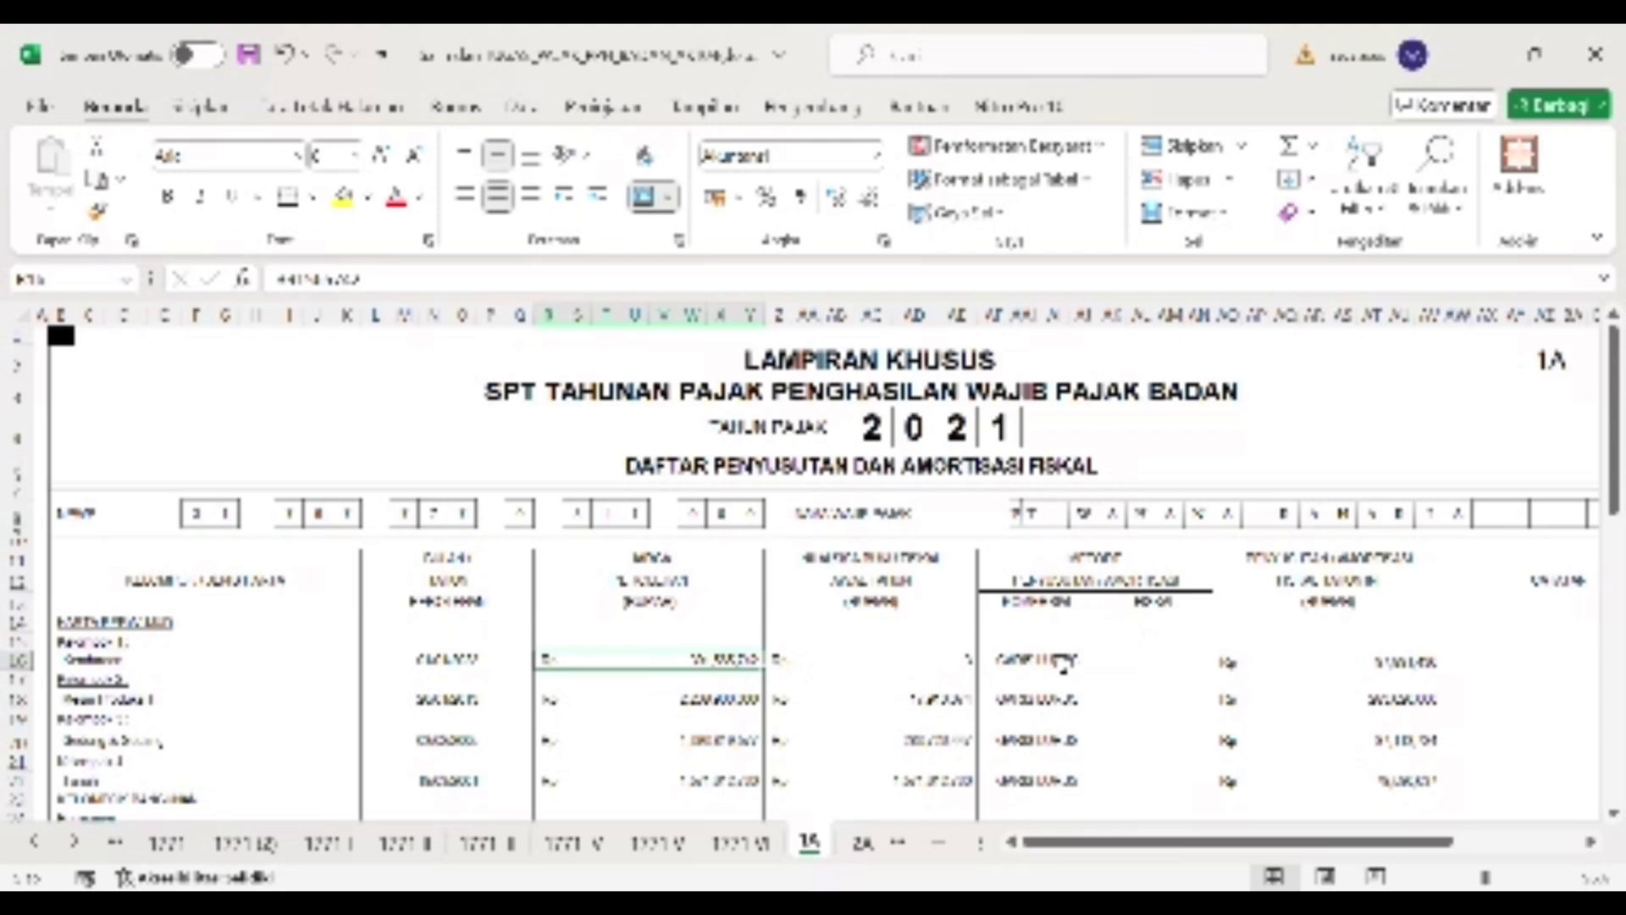
scroll(1098, 683, up, 1)
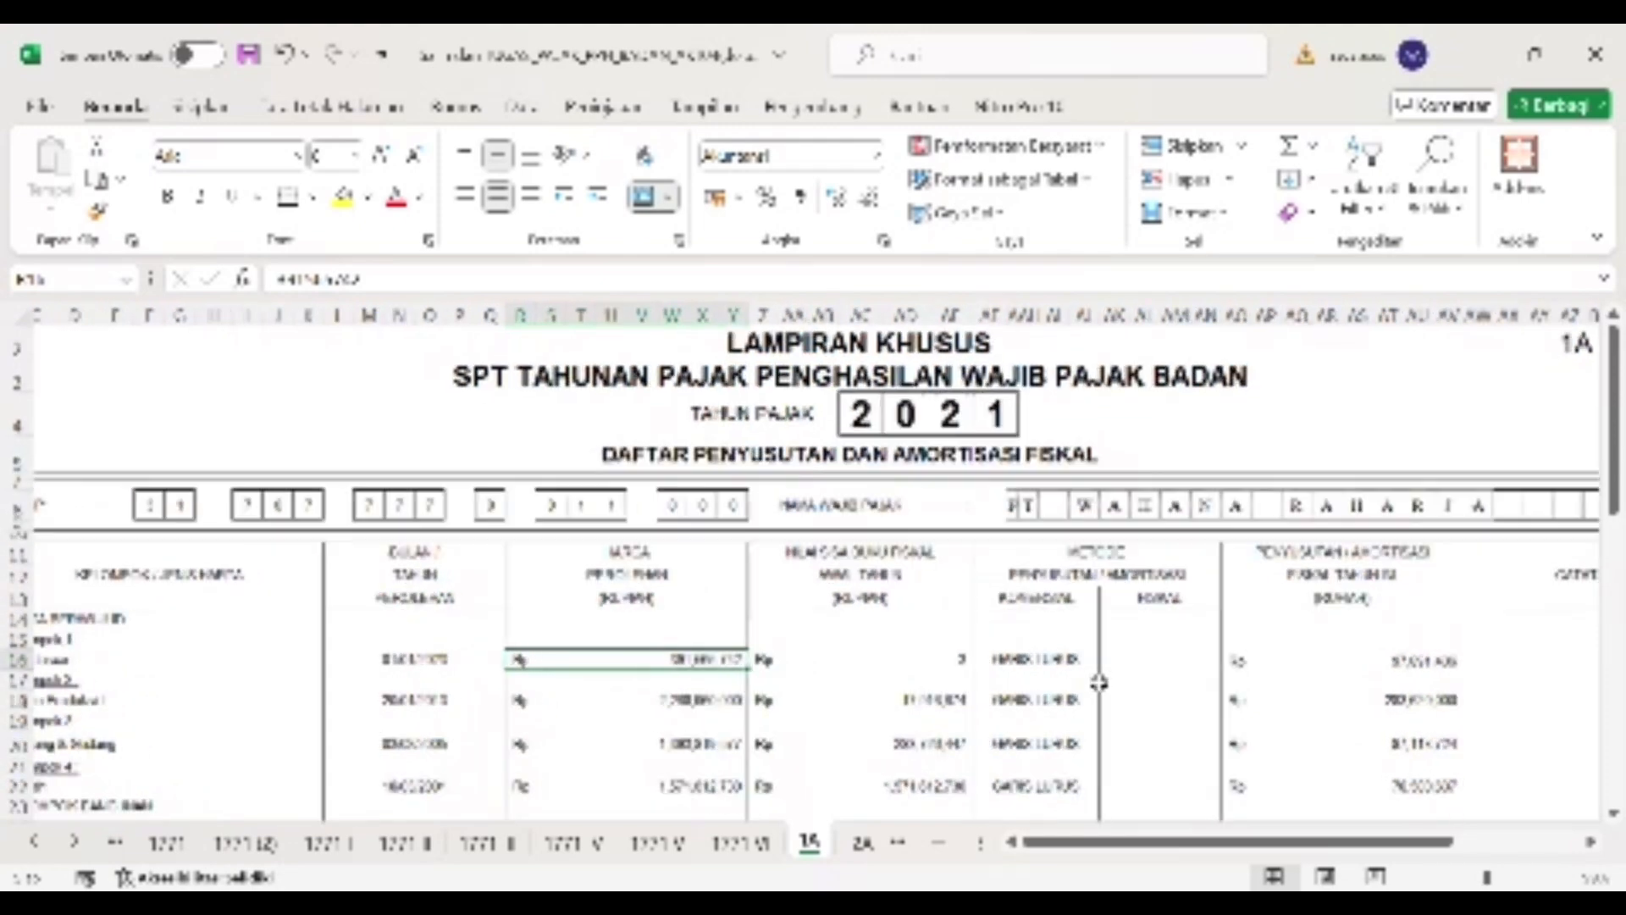
scroll(1099, 683, down, 1)
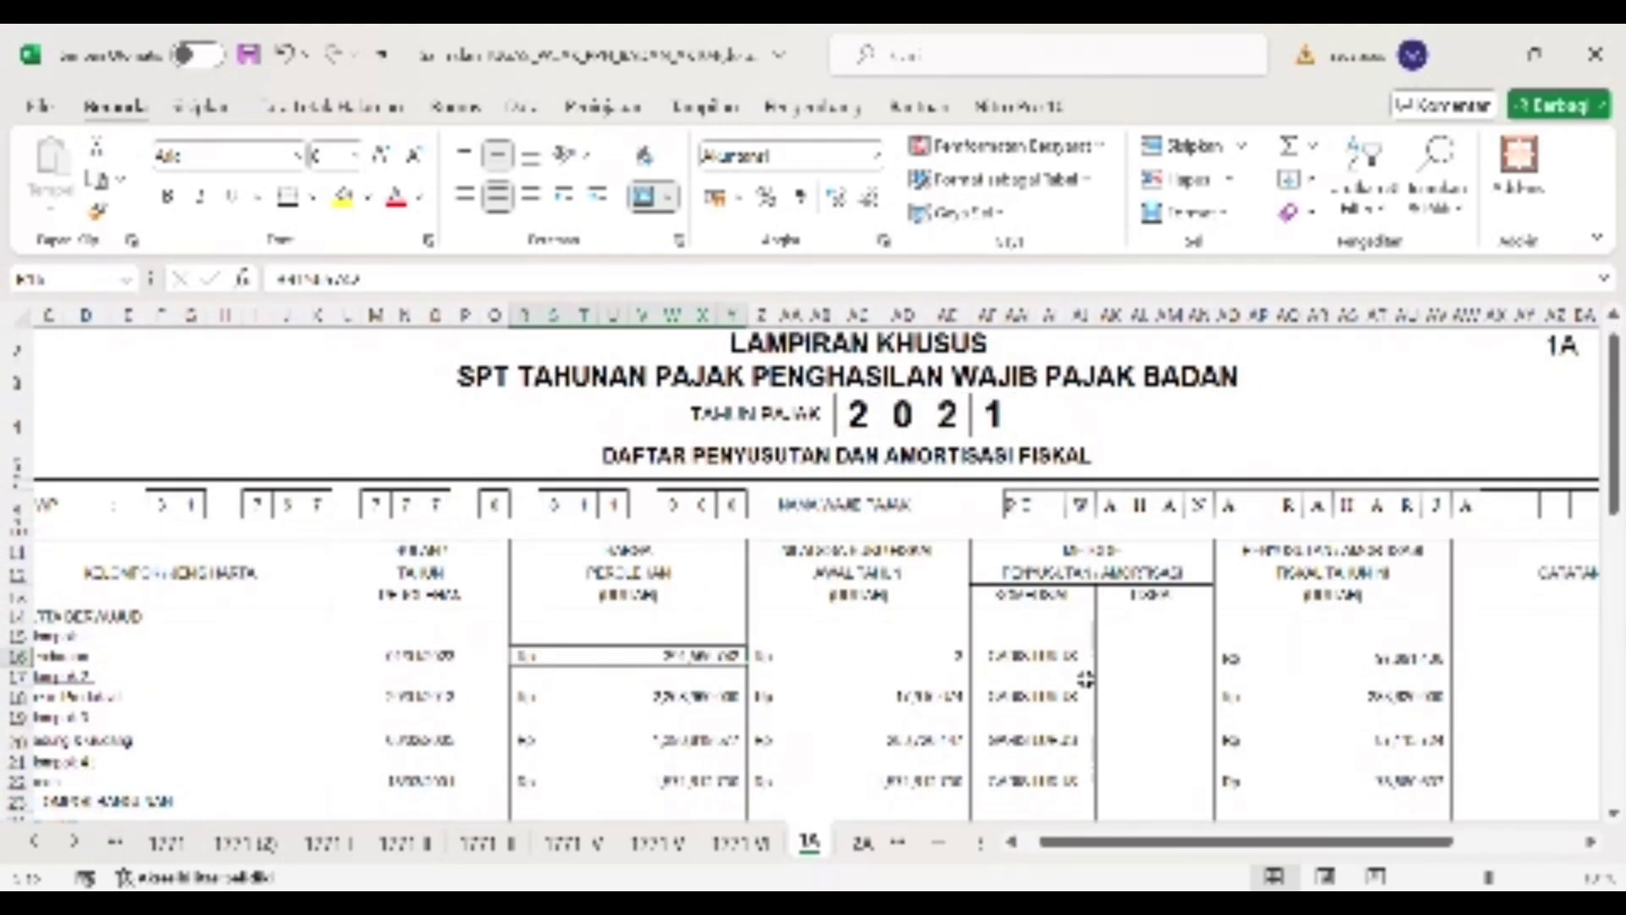
- Check the Kelompok 1 asset's commercial and fiscal depreciation methods, this year's fiscal depreciation and its opening fiscal book value
click(1072, 665)
click(1155, 665)
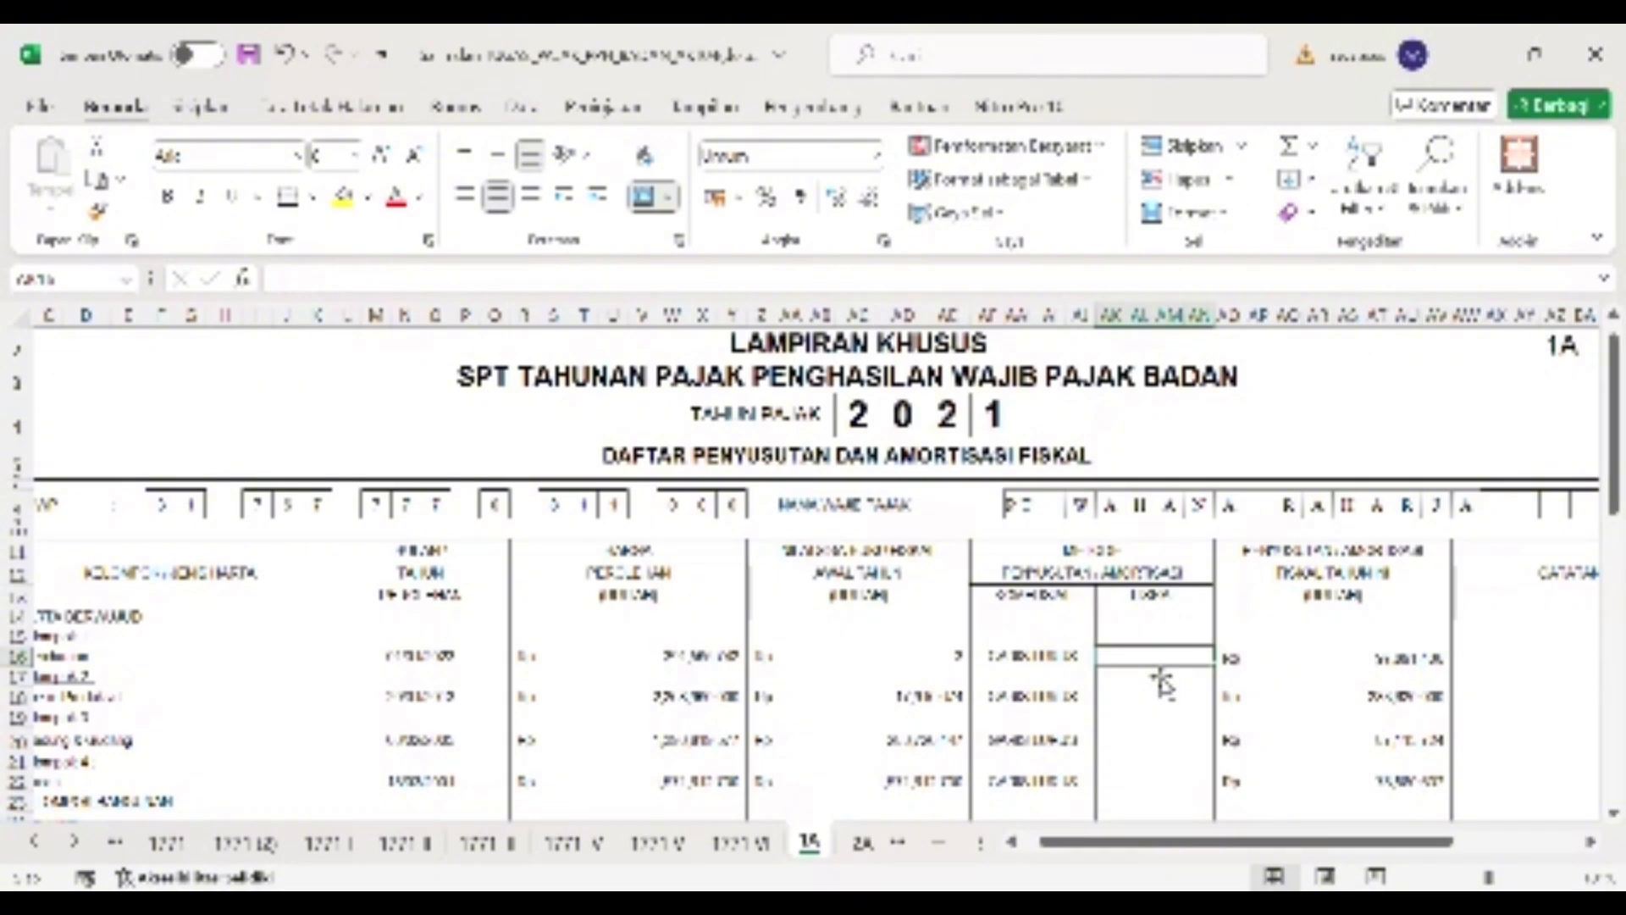
click(1087, 665)
scroll(1351, 686, right, 1)
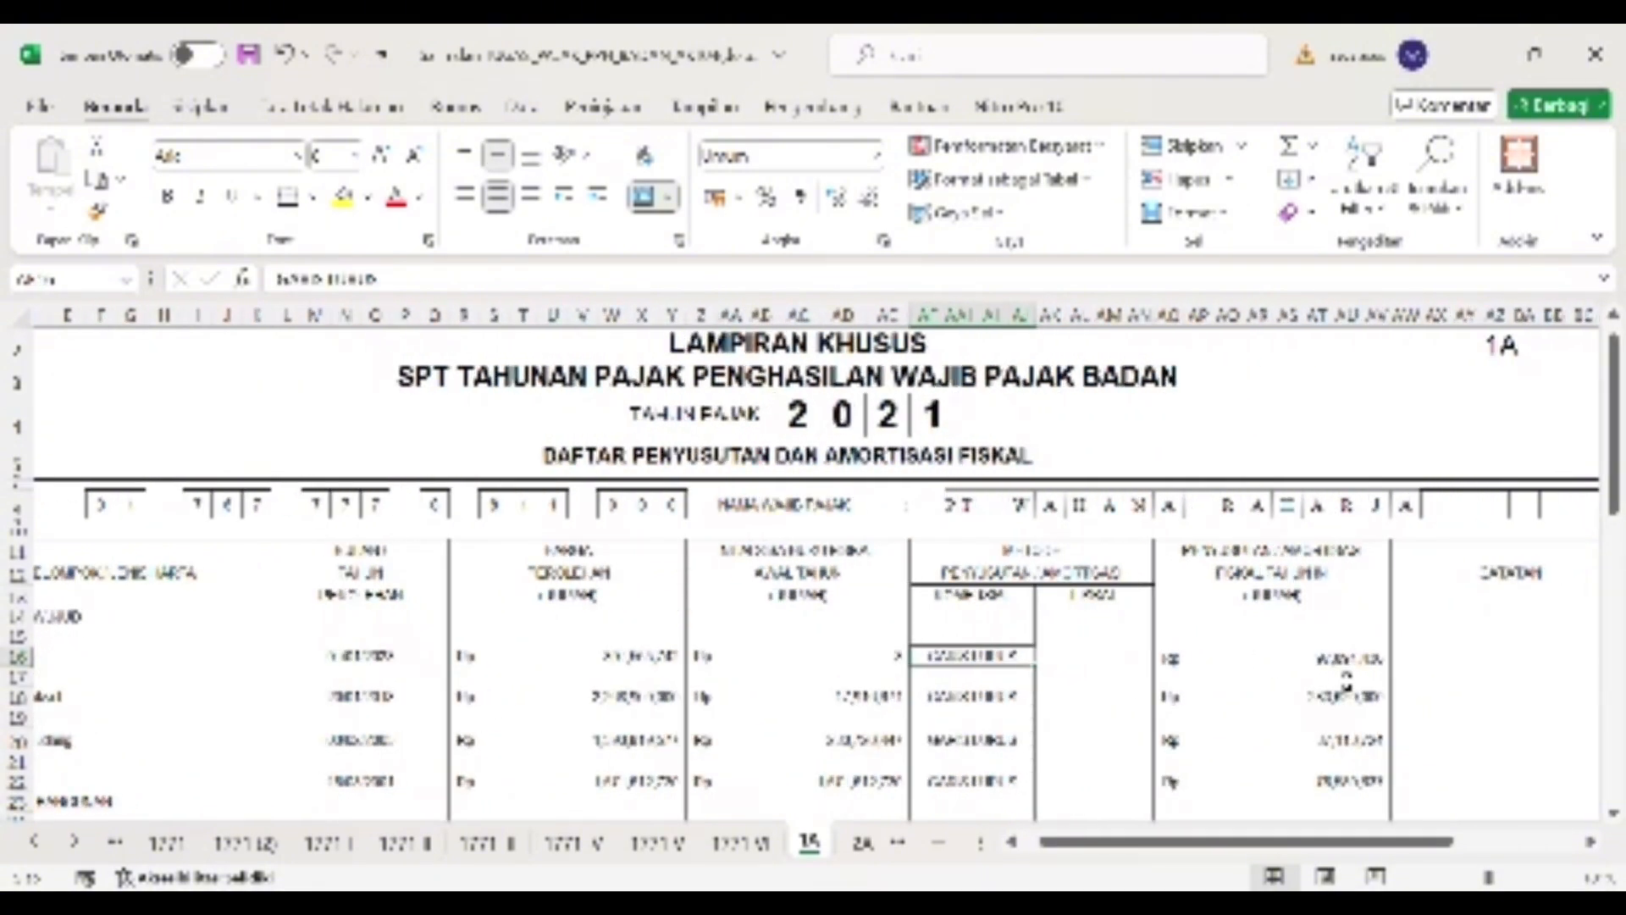
scroll(1347, 680, down, 2)
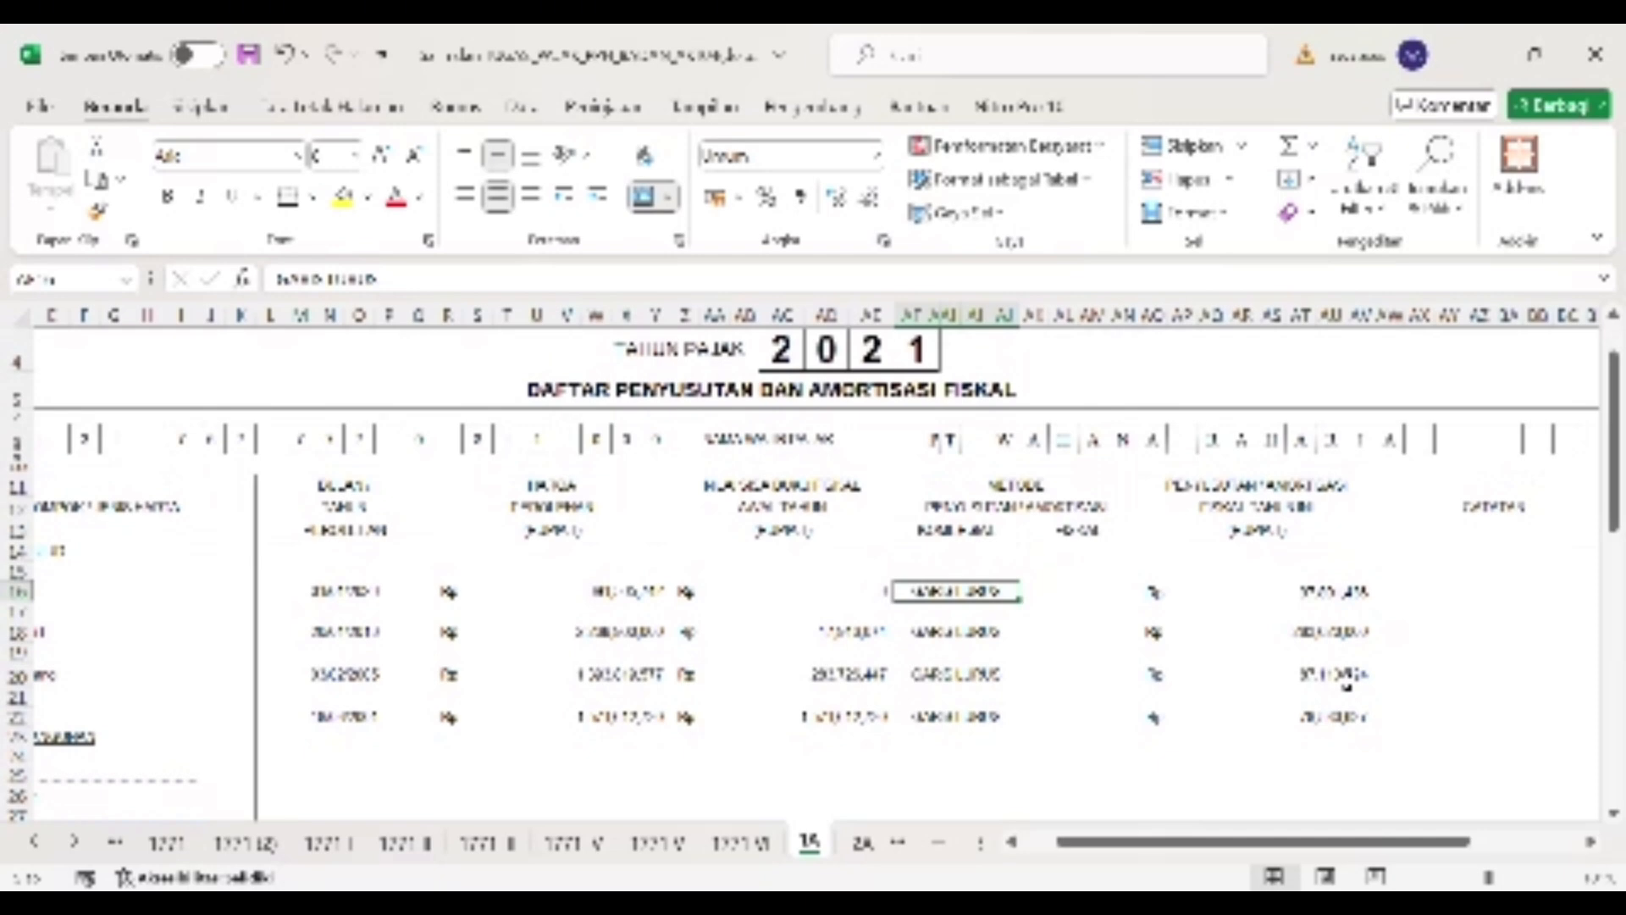
drag(1312, 610, 925, 608)
click(813, 600)
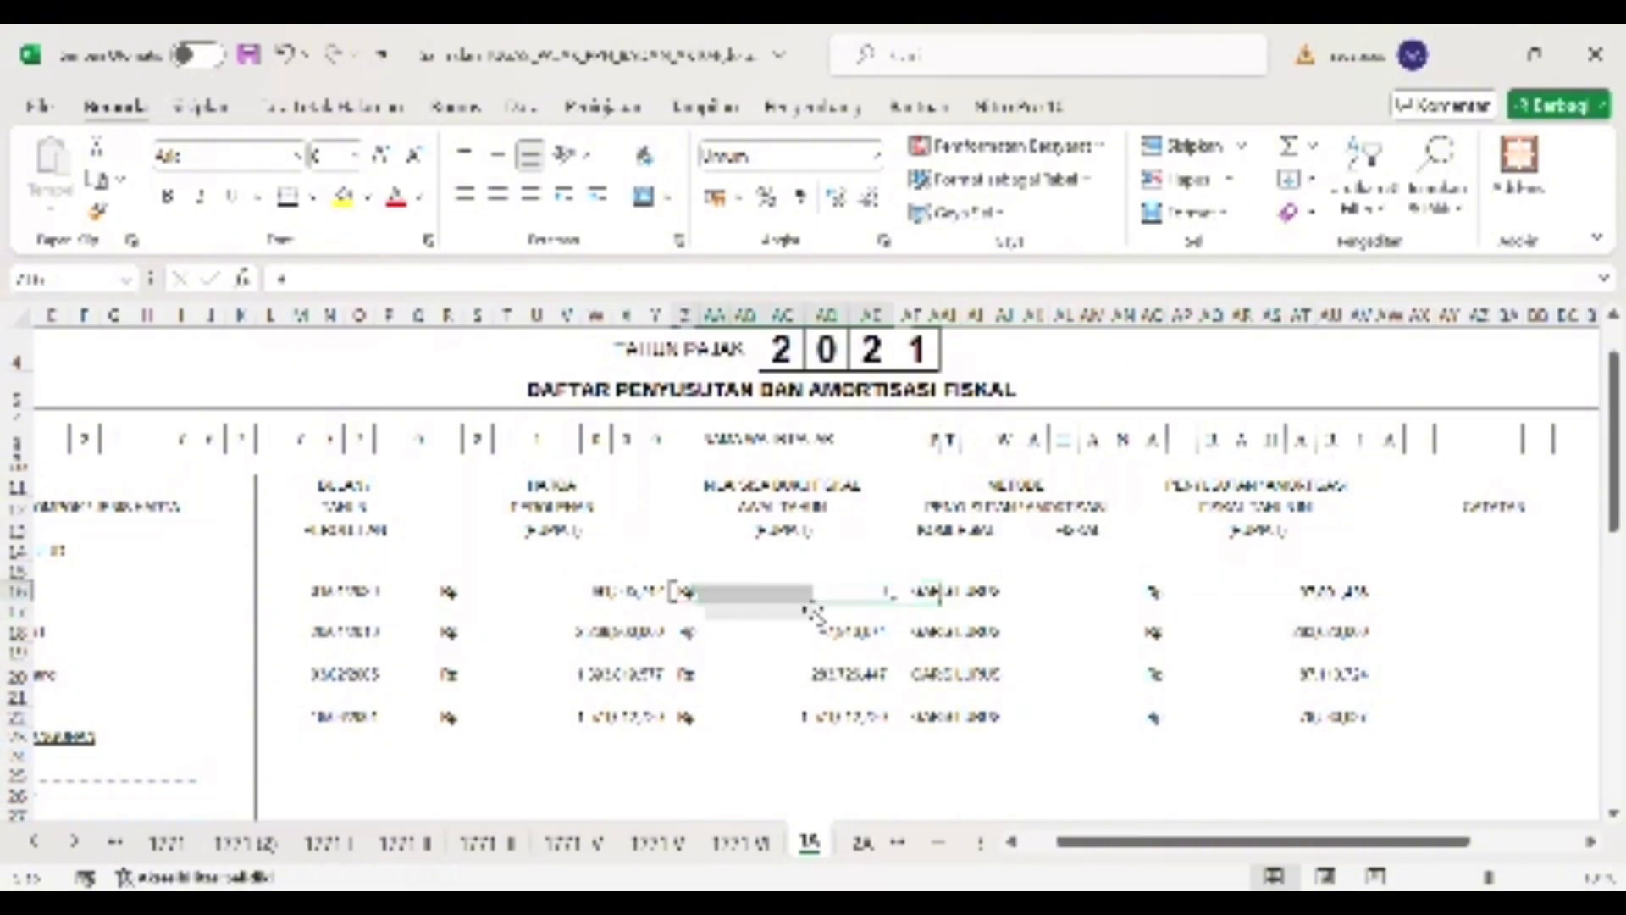
scroll(404, 636, left, 3)
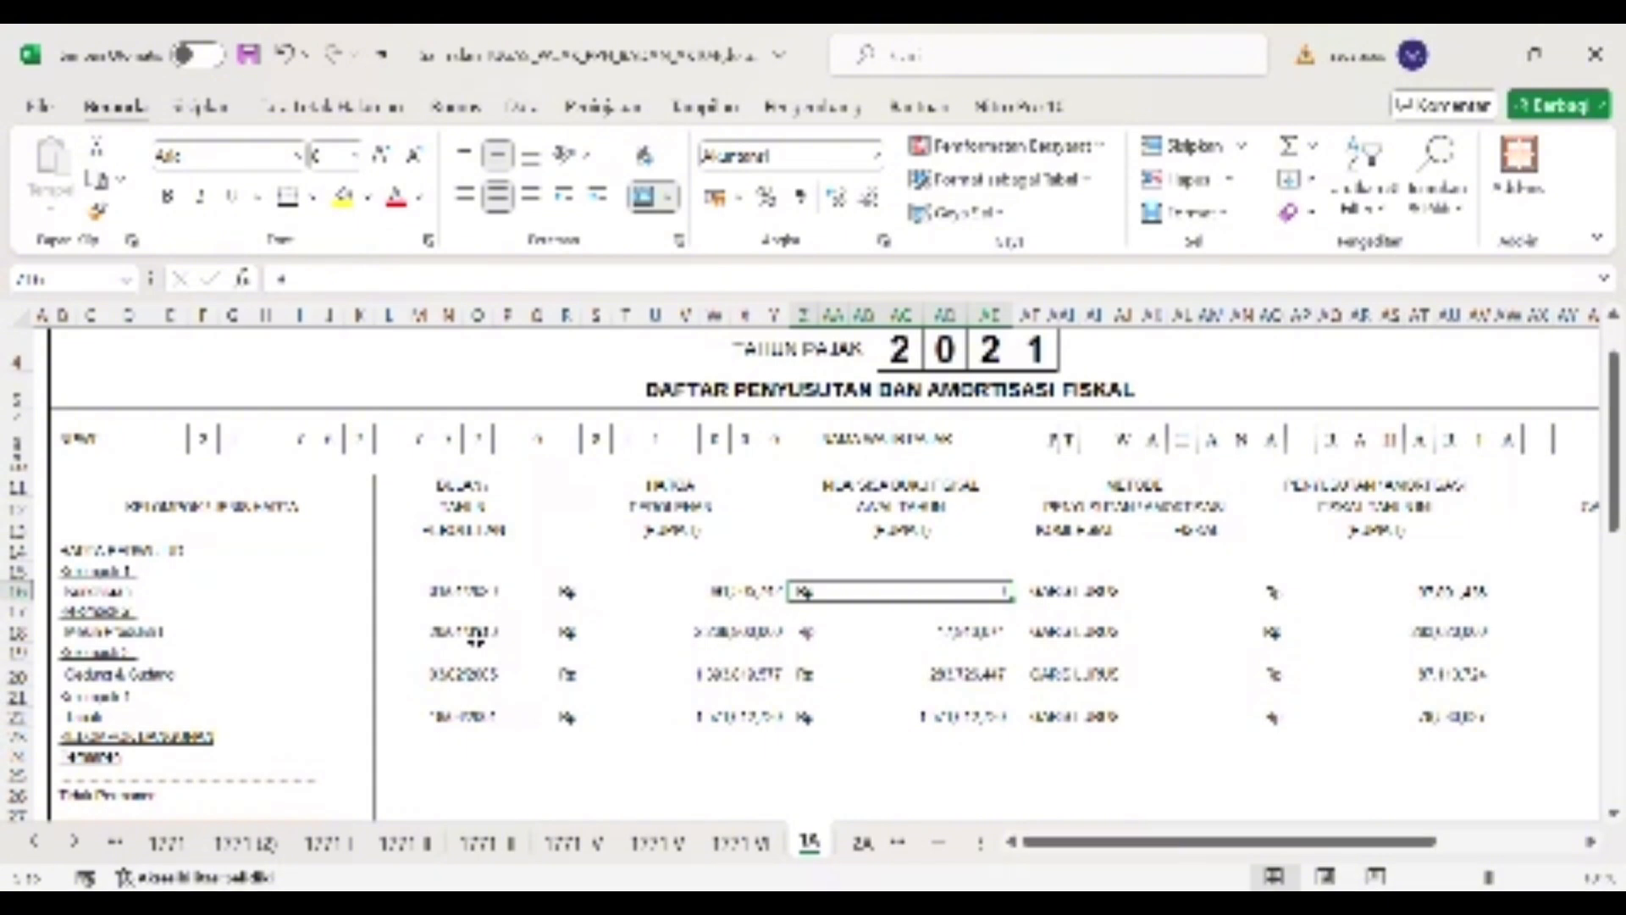
- Review the Kelompok 2 and Kelompok 3 asset rows, checking the acquisition details, opening book value and this year's fiscal depreciation formulas
click(719, 640)
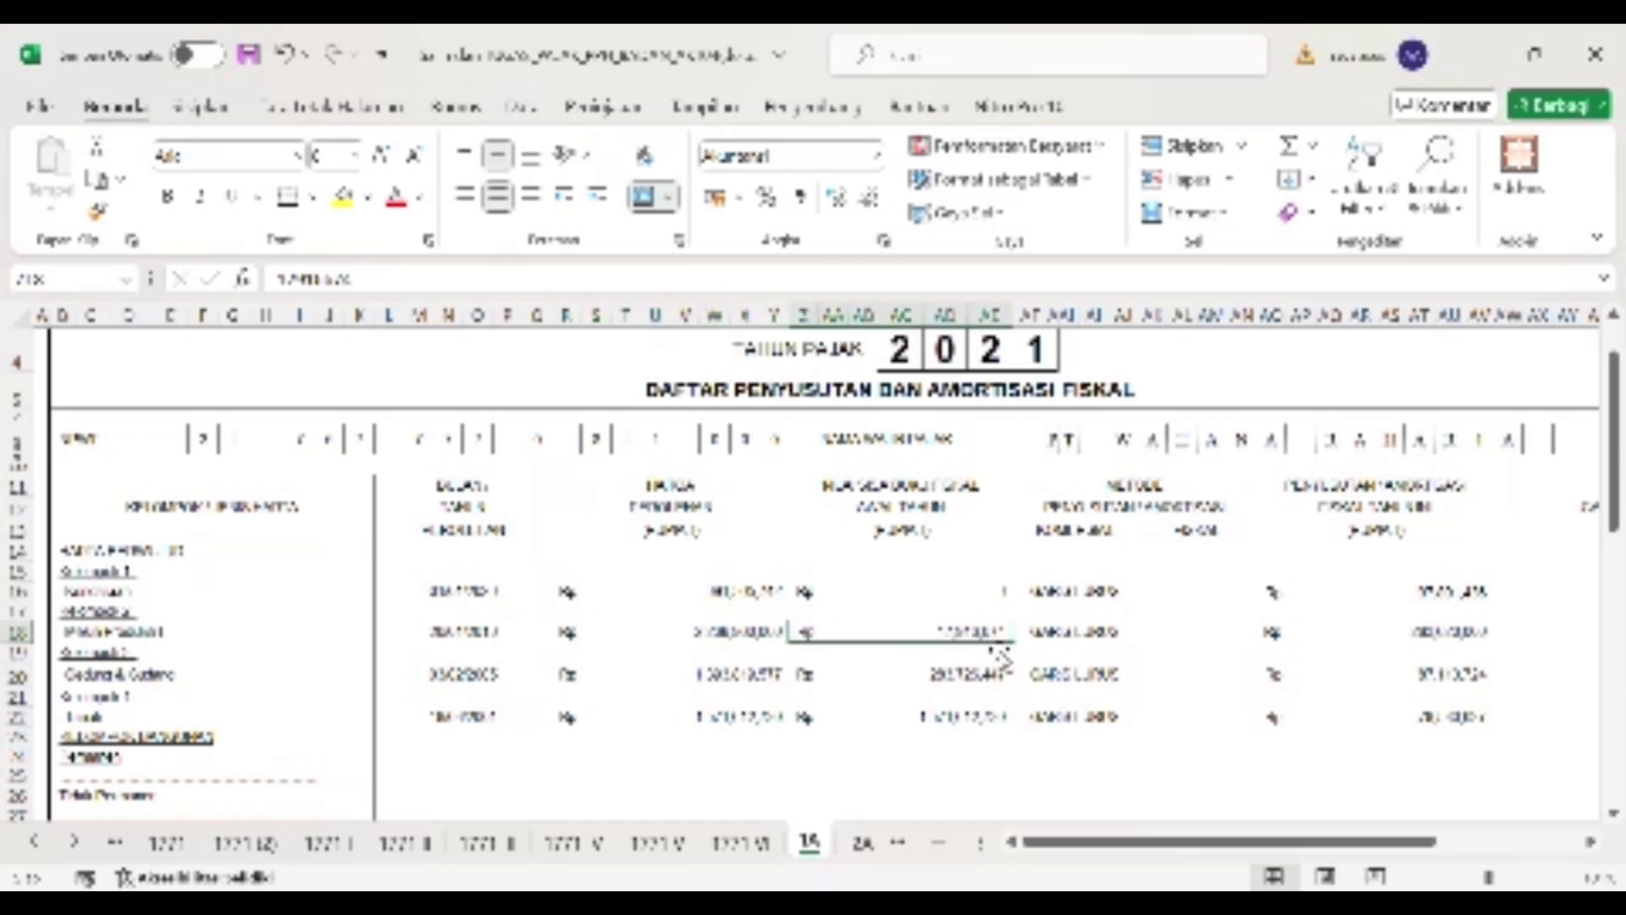
click(1366, 644)
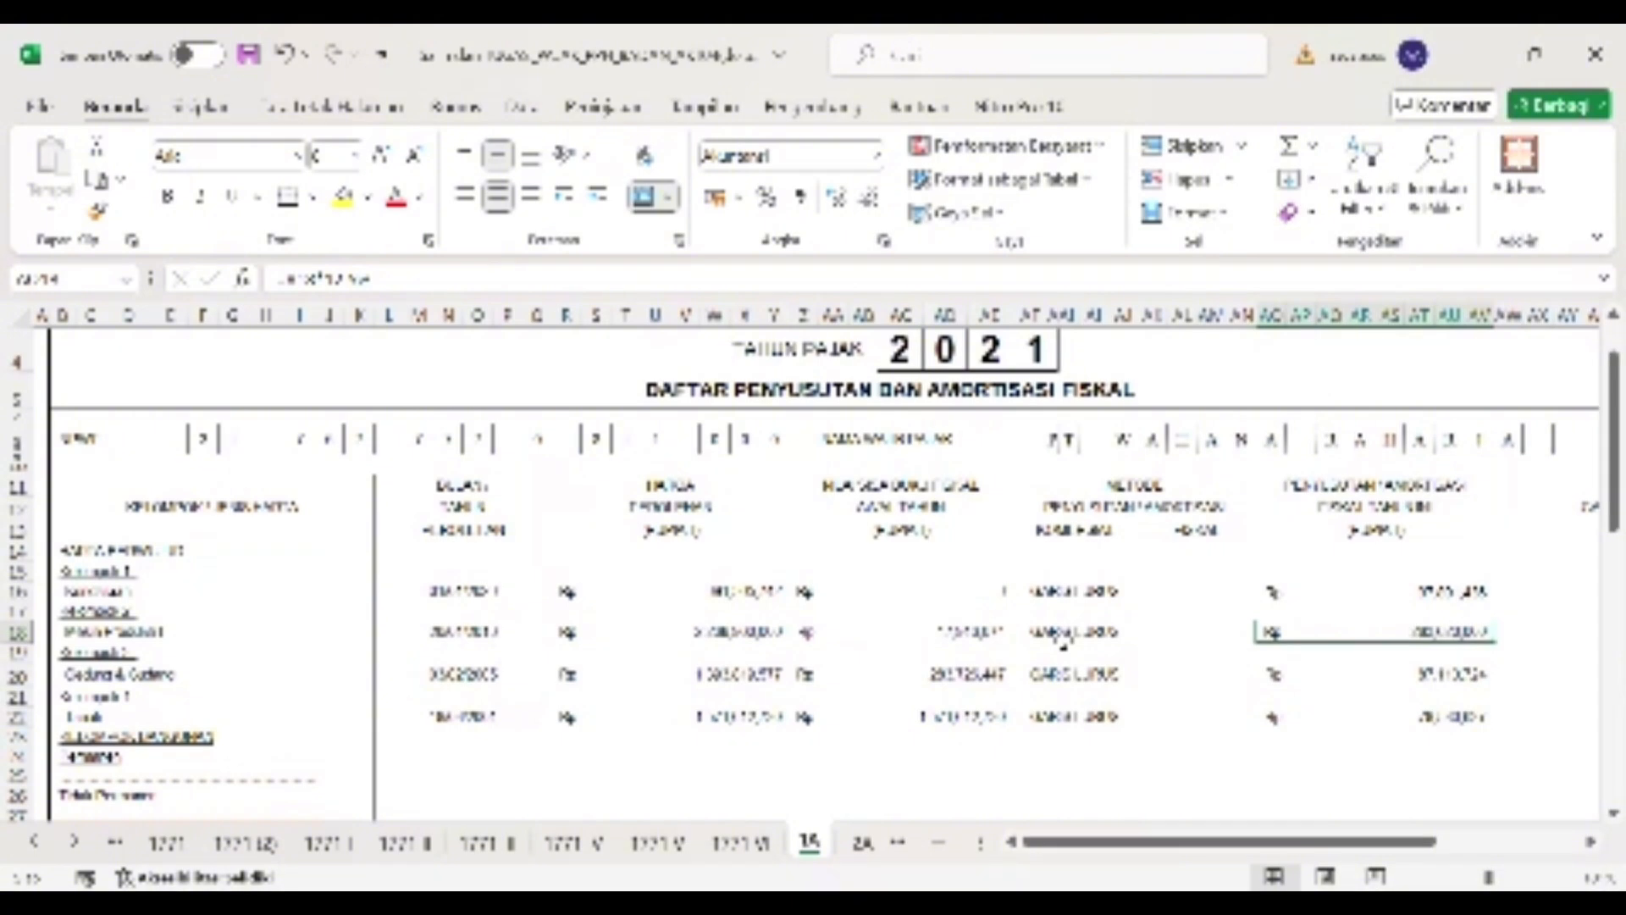
click(219, 722)
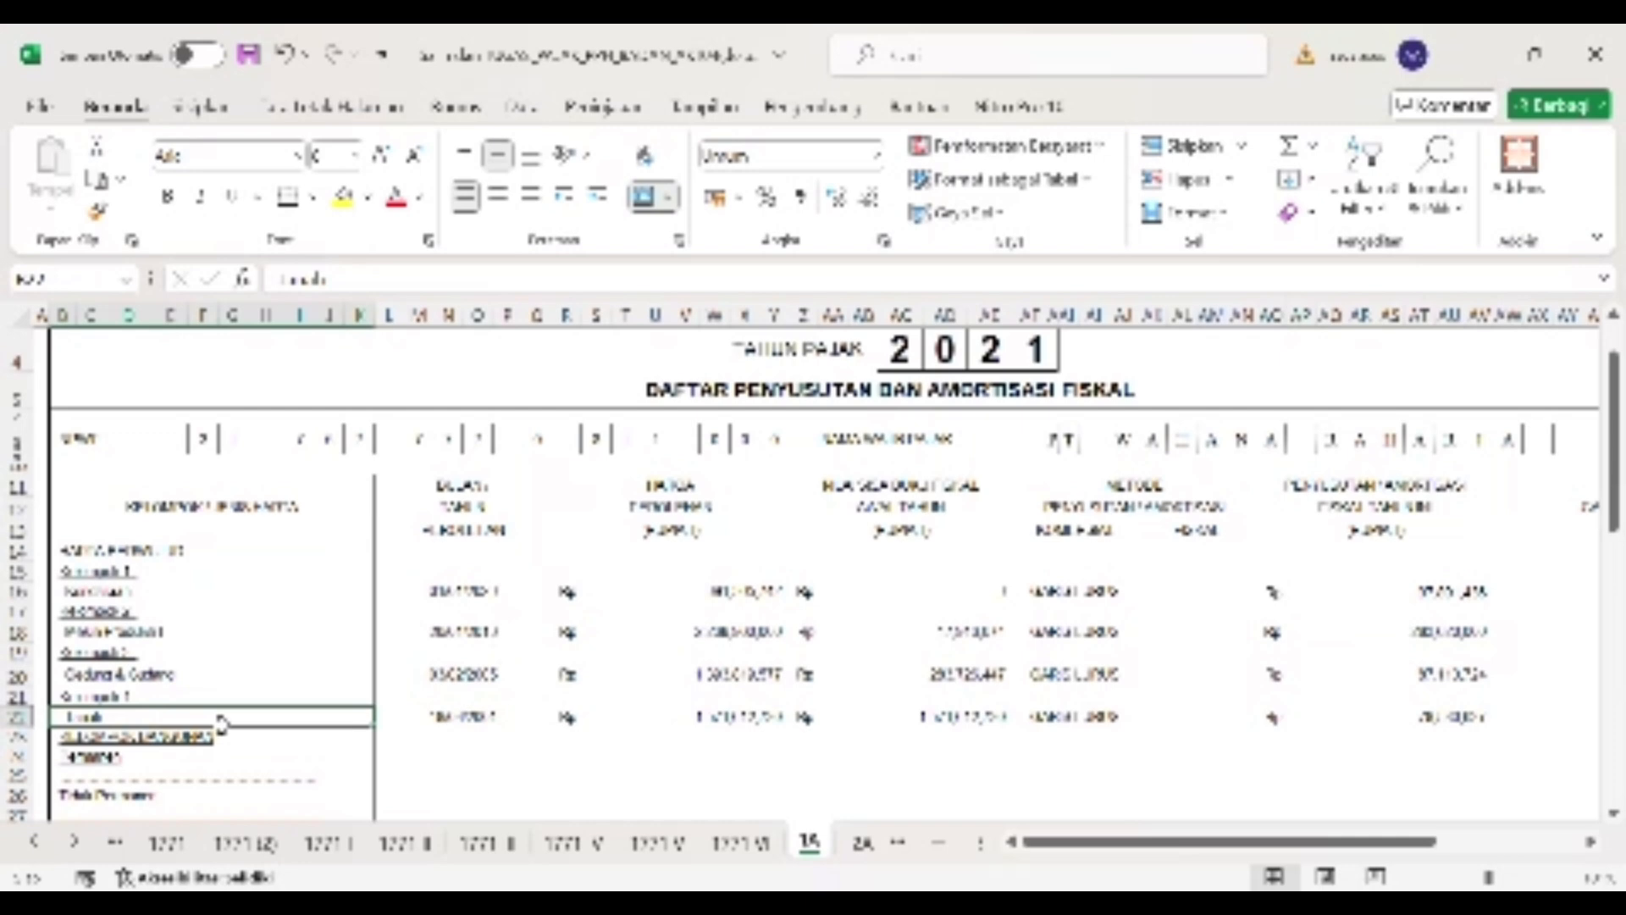
click(455, 682)
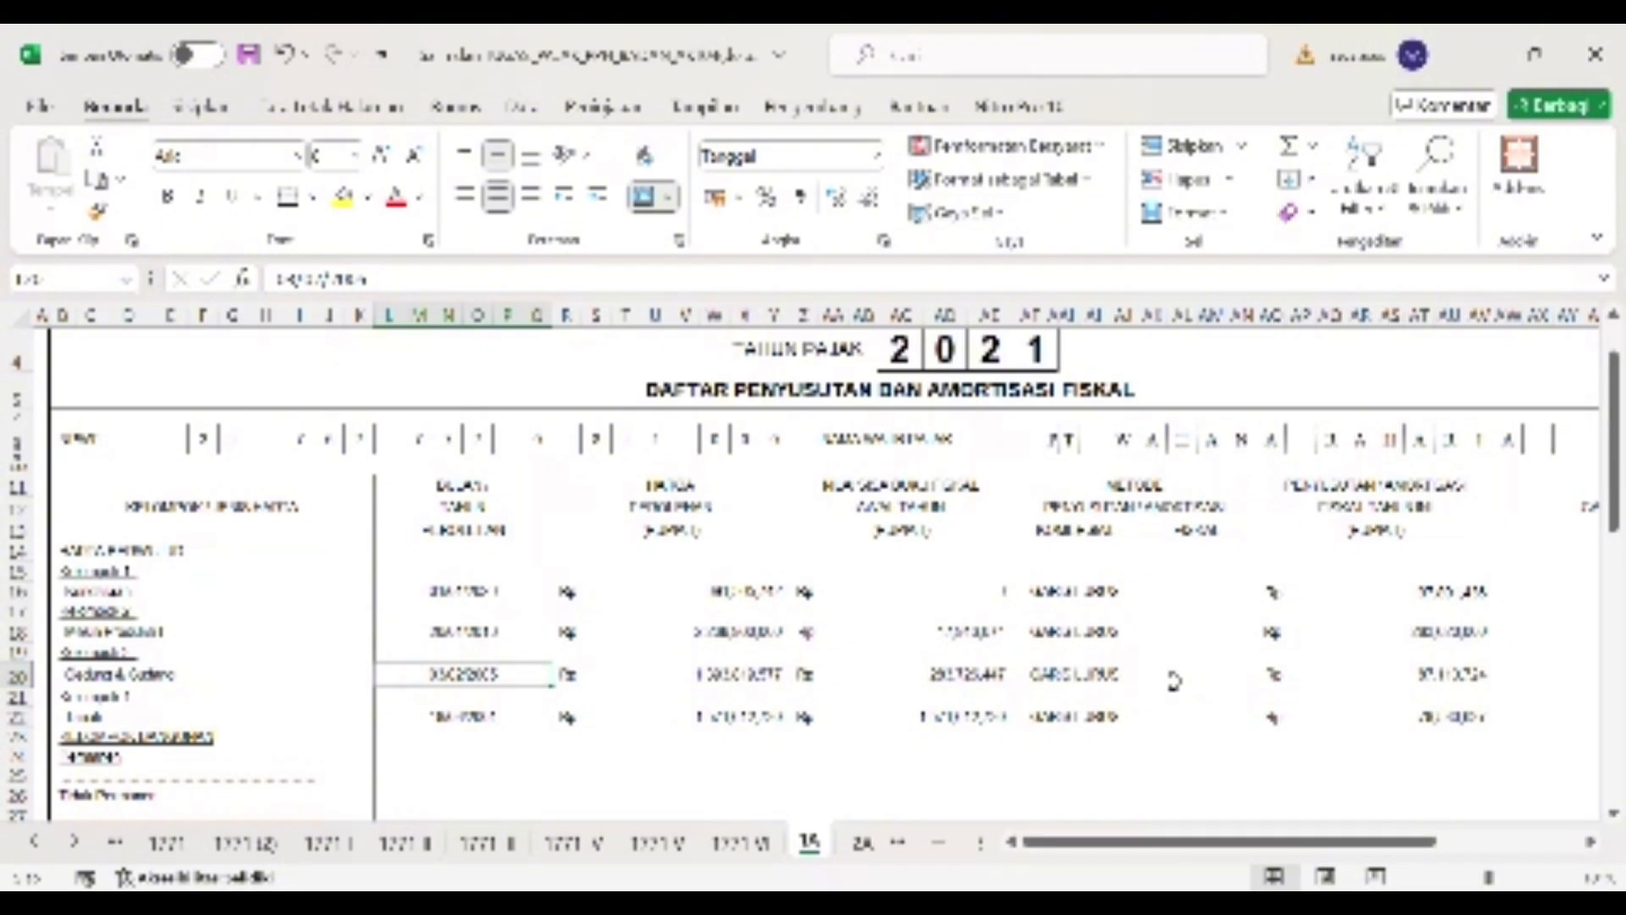
click(1380, 684)
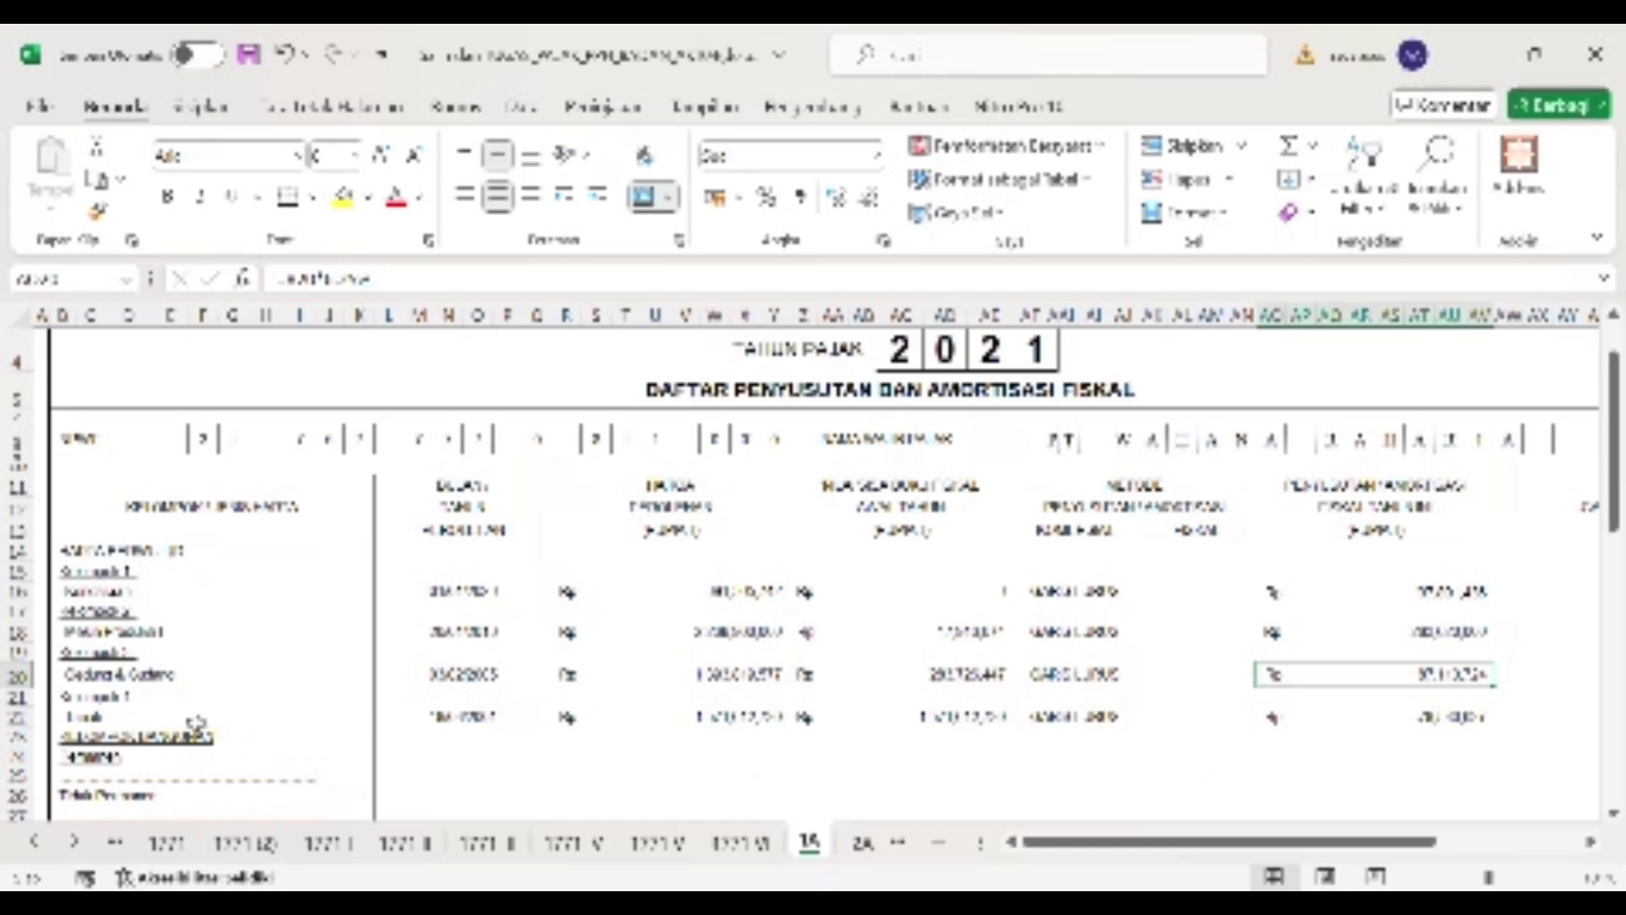
- Inspect the Kelompok 4 asset's acquisition date, cost, depreciation method and fiscal depreciation formula, including the rows below it
click(501, 721)
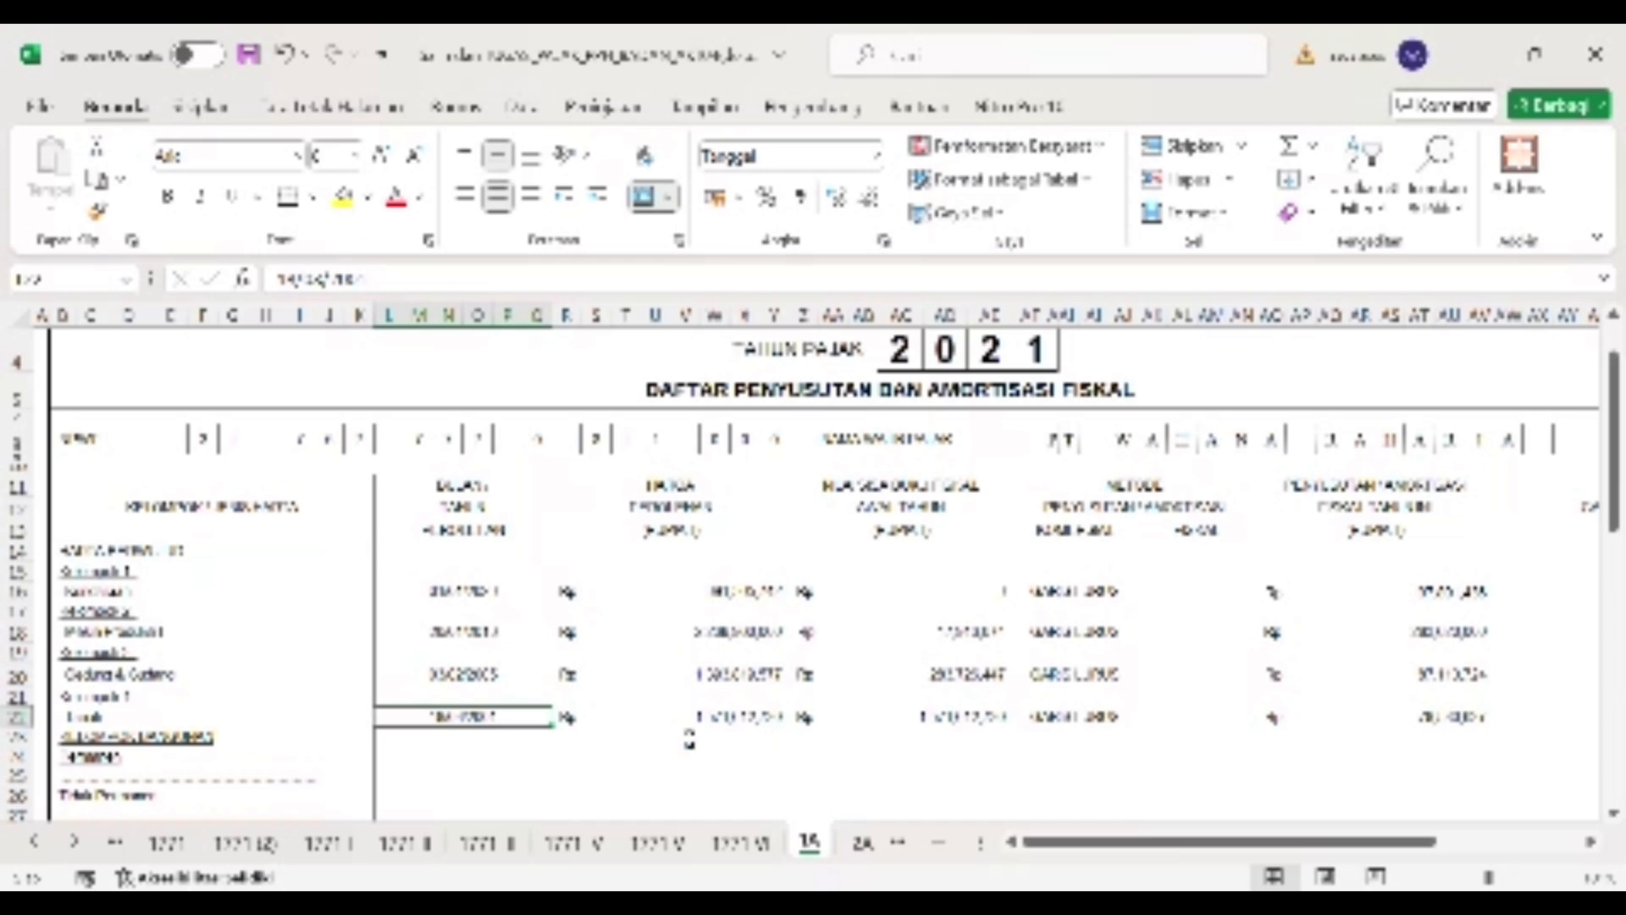
click(682, 724)
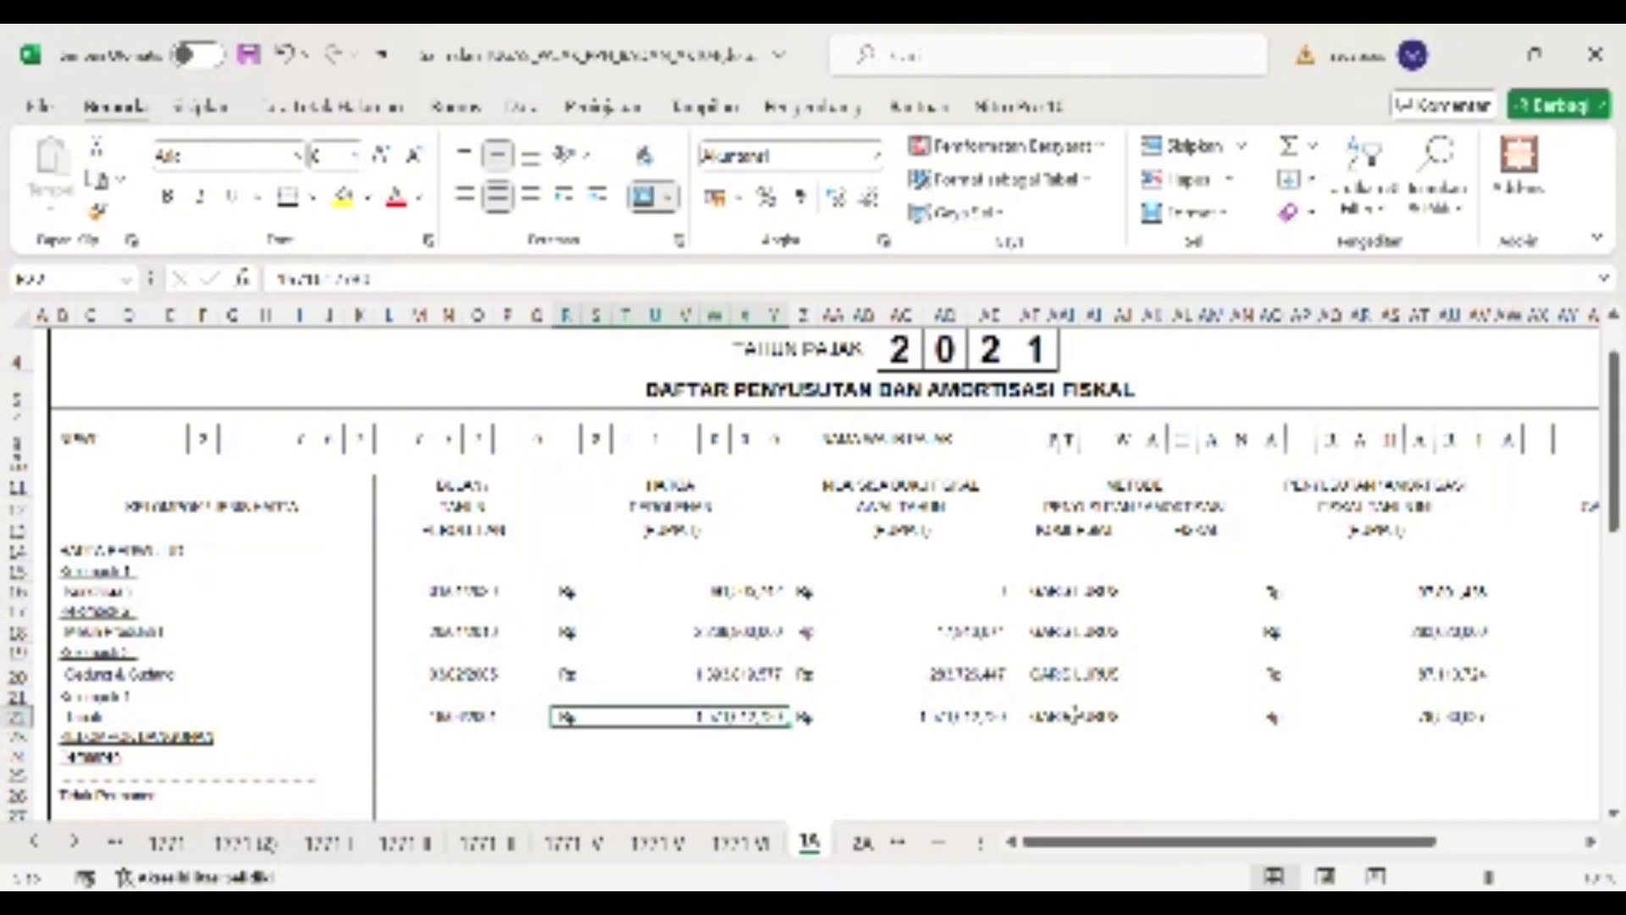
click(1115, 723)
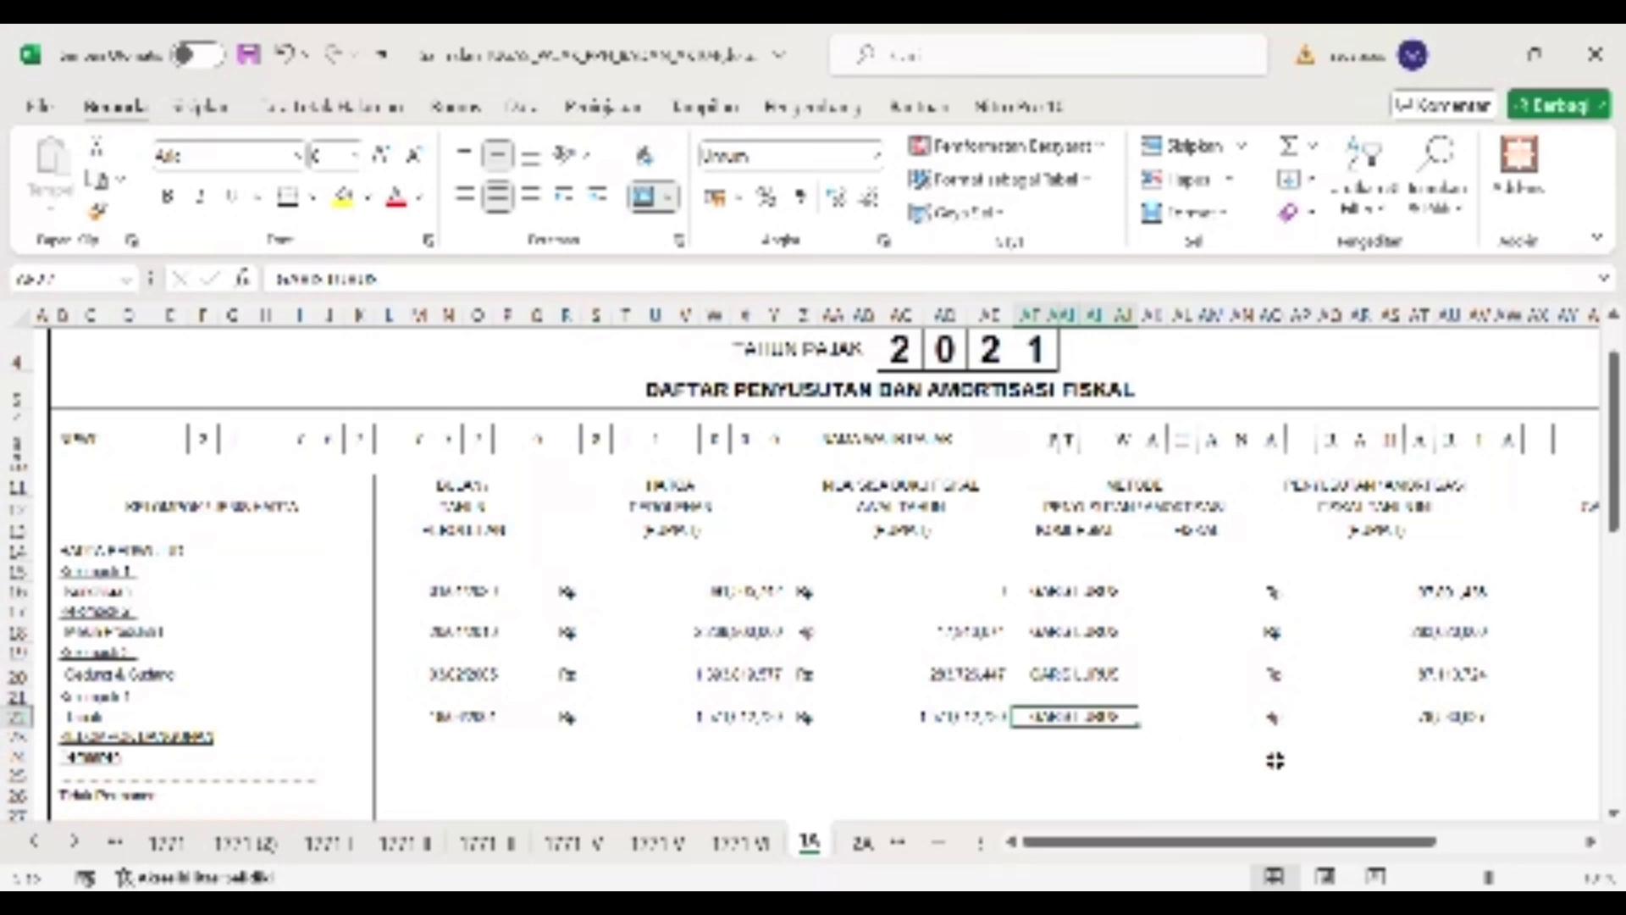
click(1359, 730)
scroll(1184, 740, down, 1)
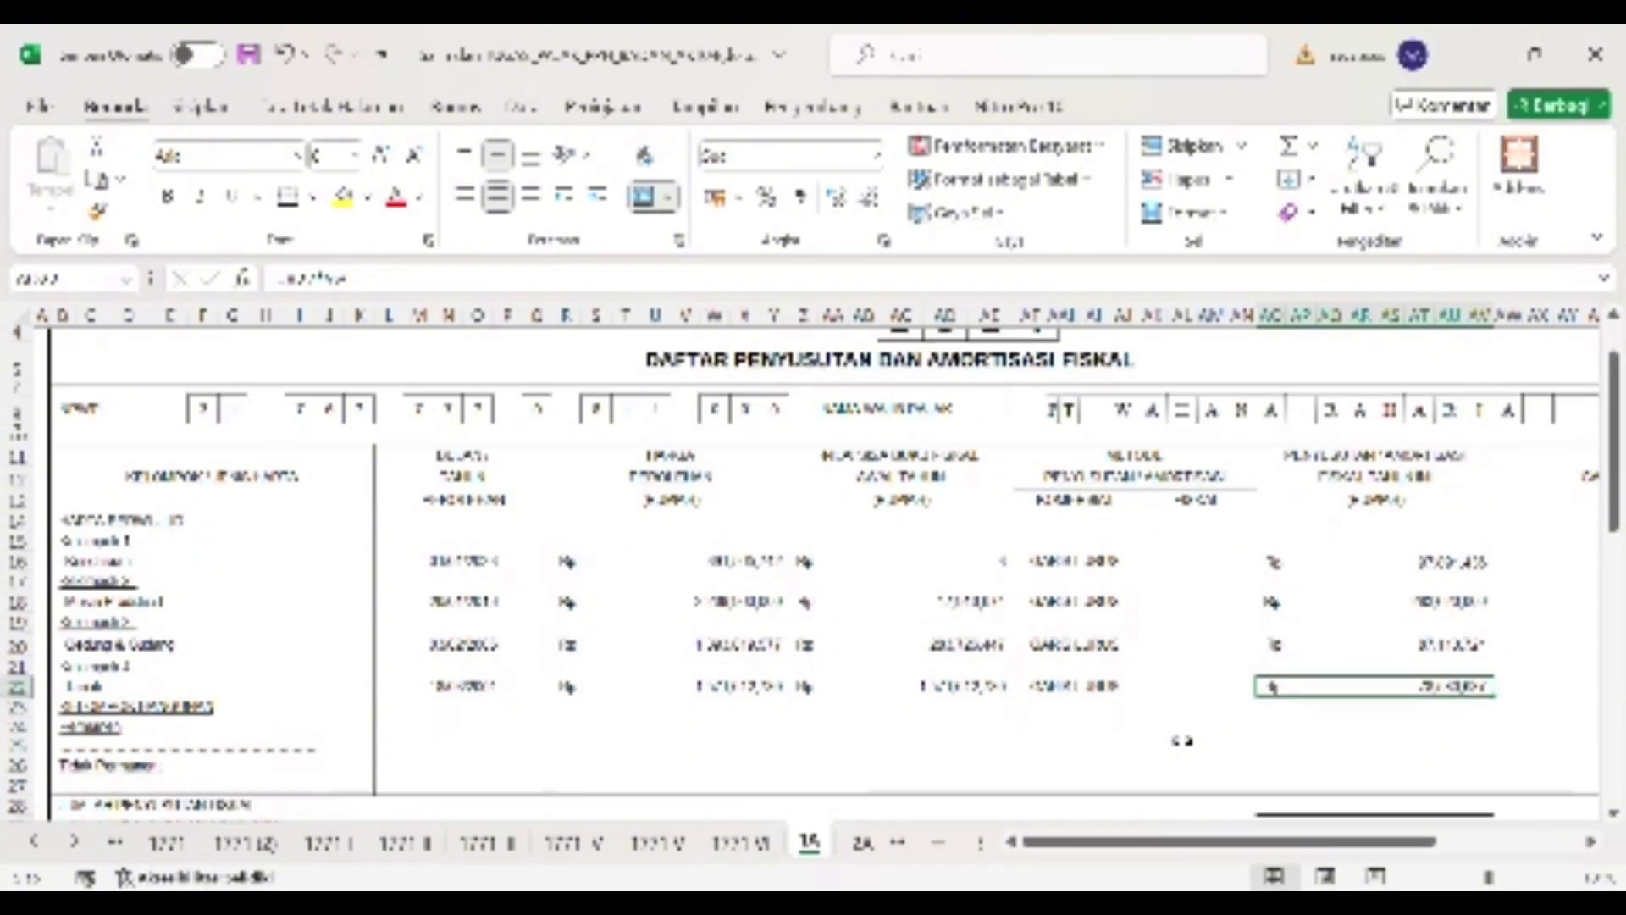
scroll(1184, 740, down, 2)
scroll(1184, 741, up, 3)
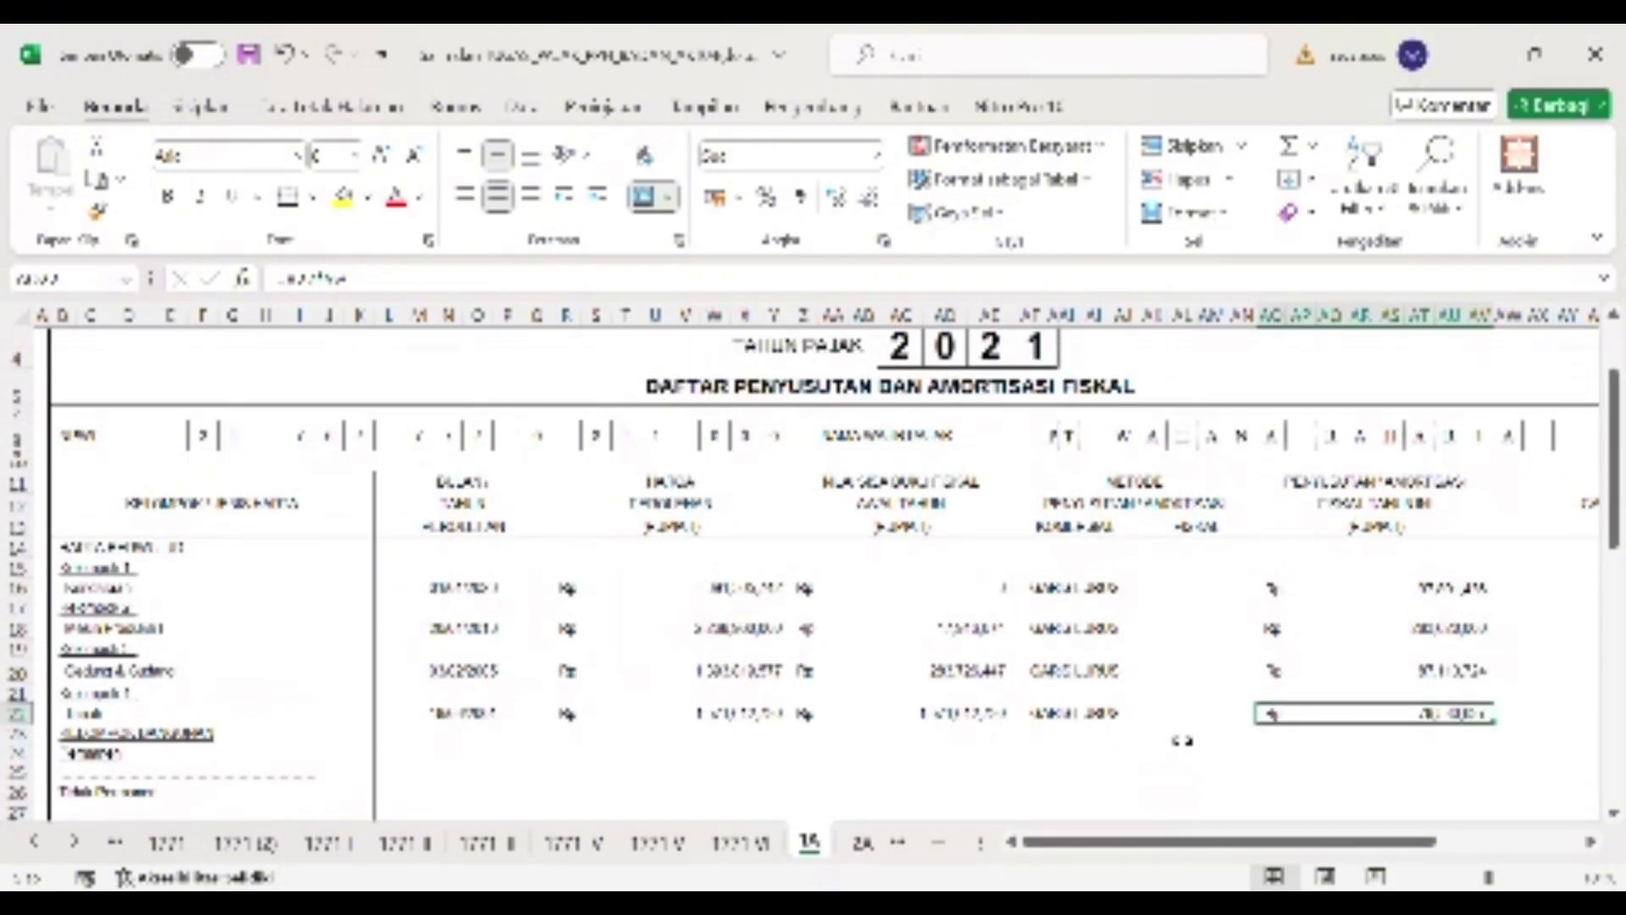
scroll(1184, 740, up, 1)
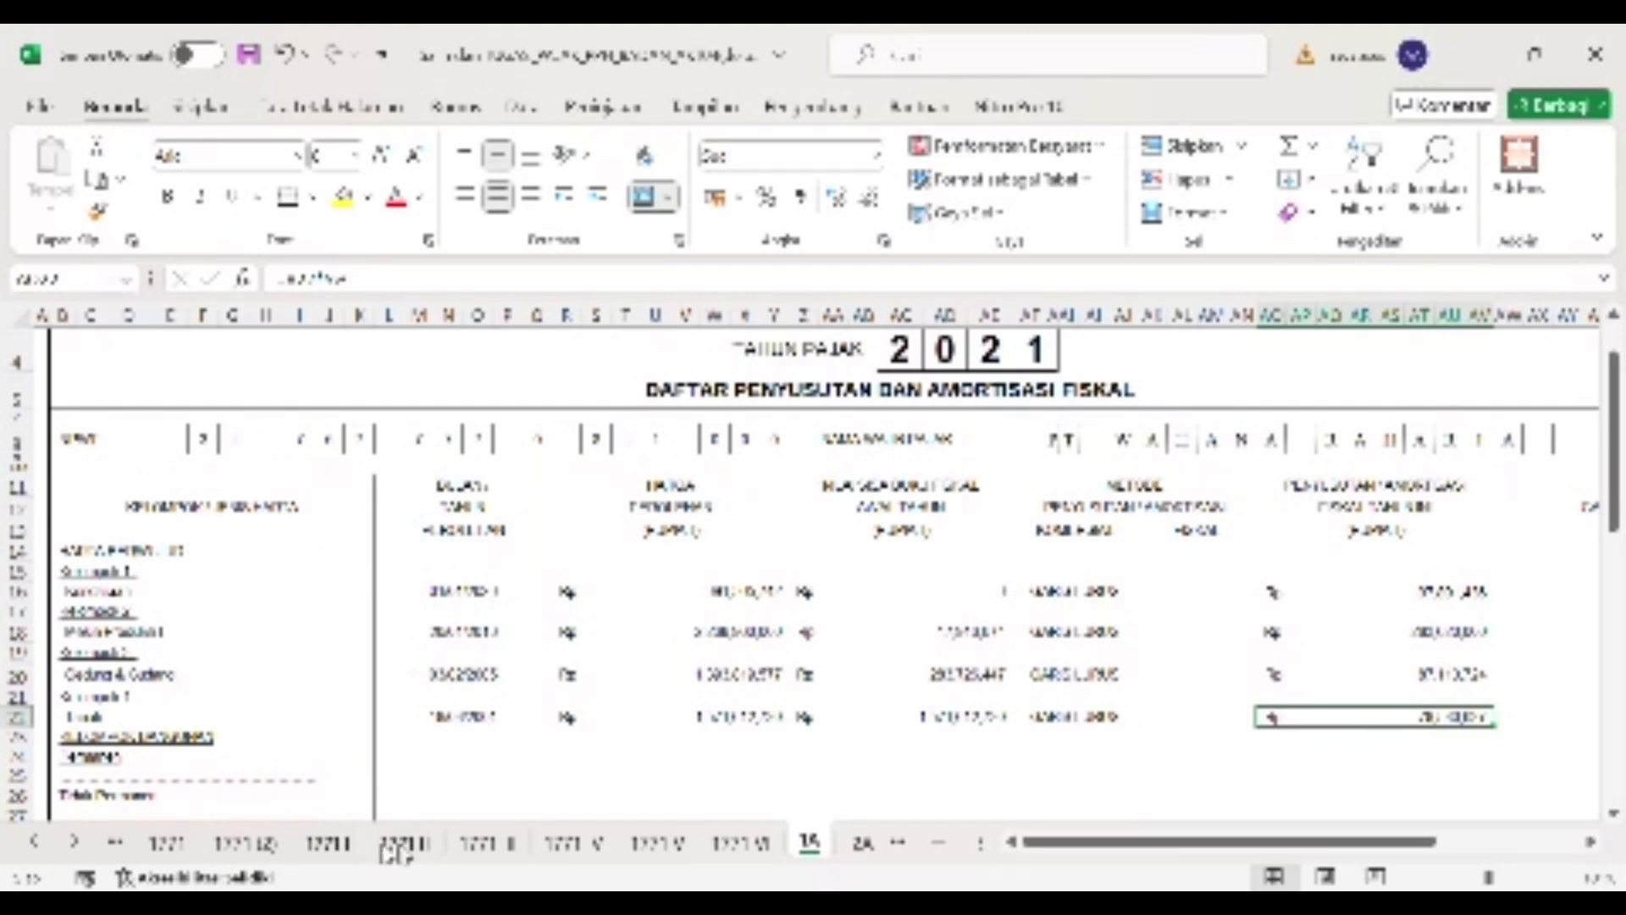
- Open sheet 1771-II and examine its heading, taxpayer identity and the start of the cost breakdown
click(407, 843)
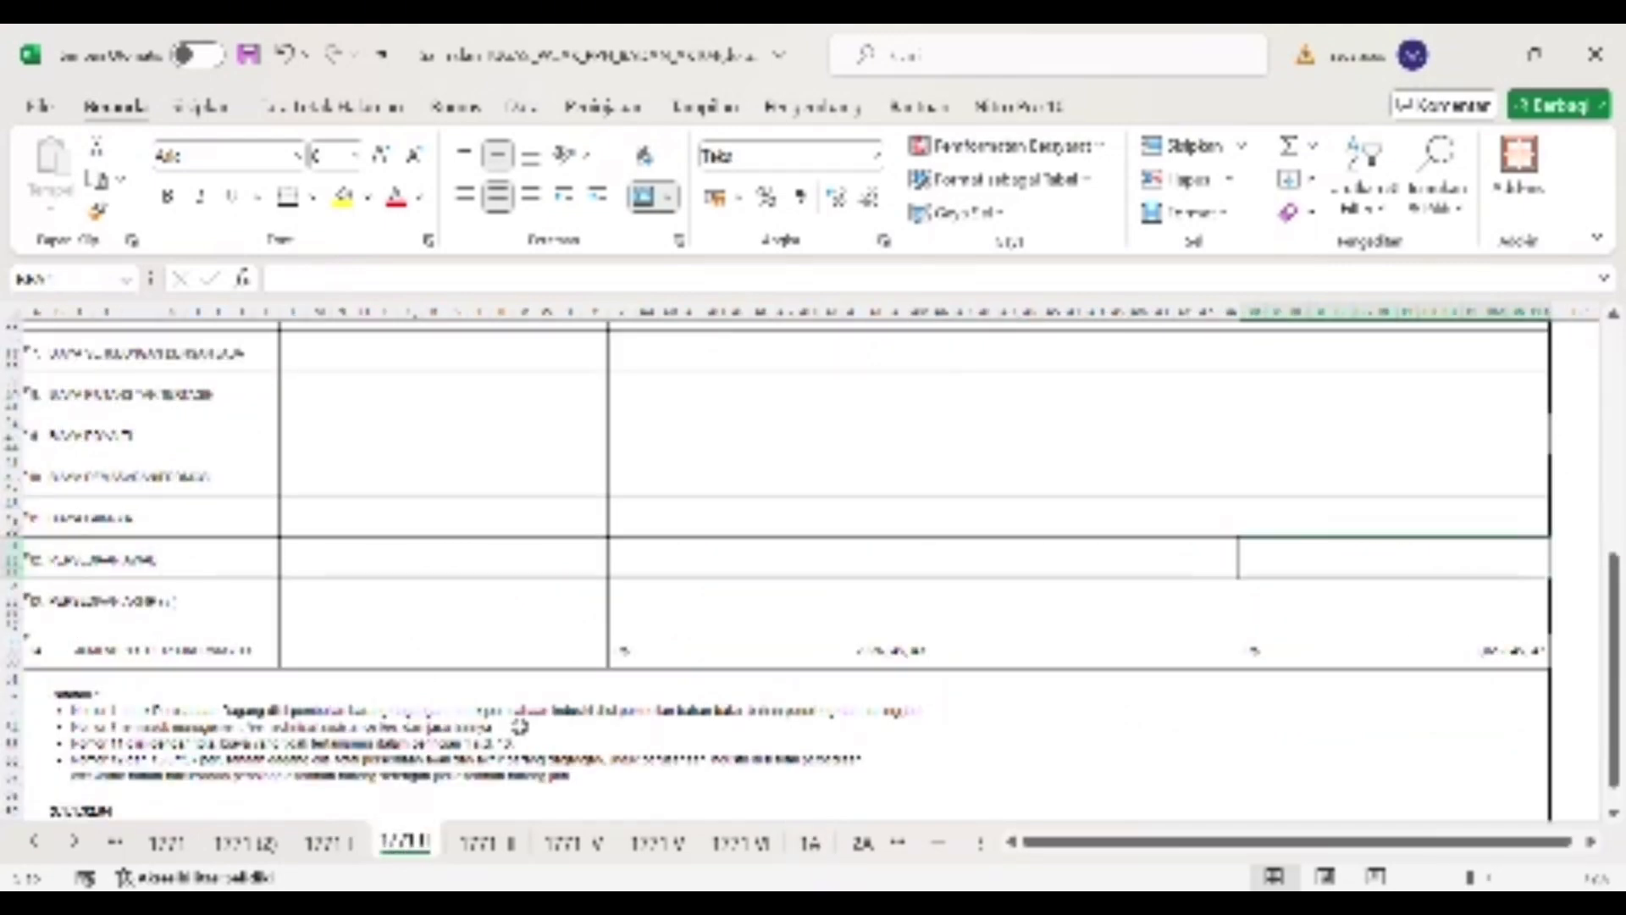
scroll(521, 724, up, 10)
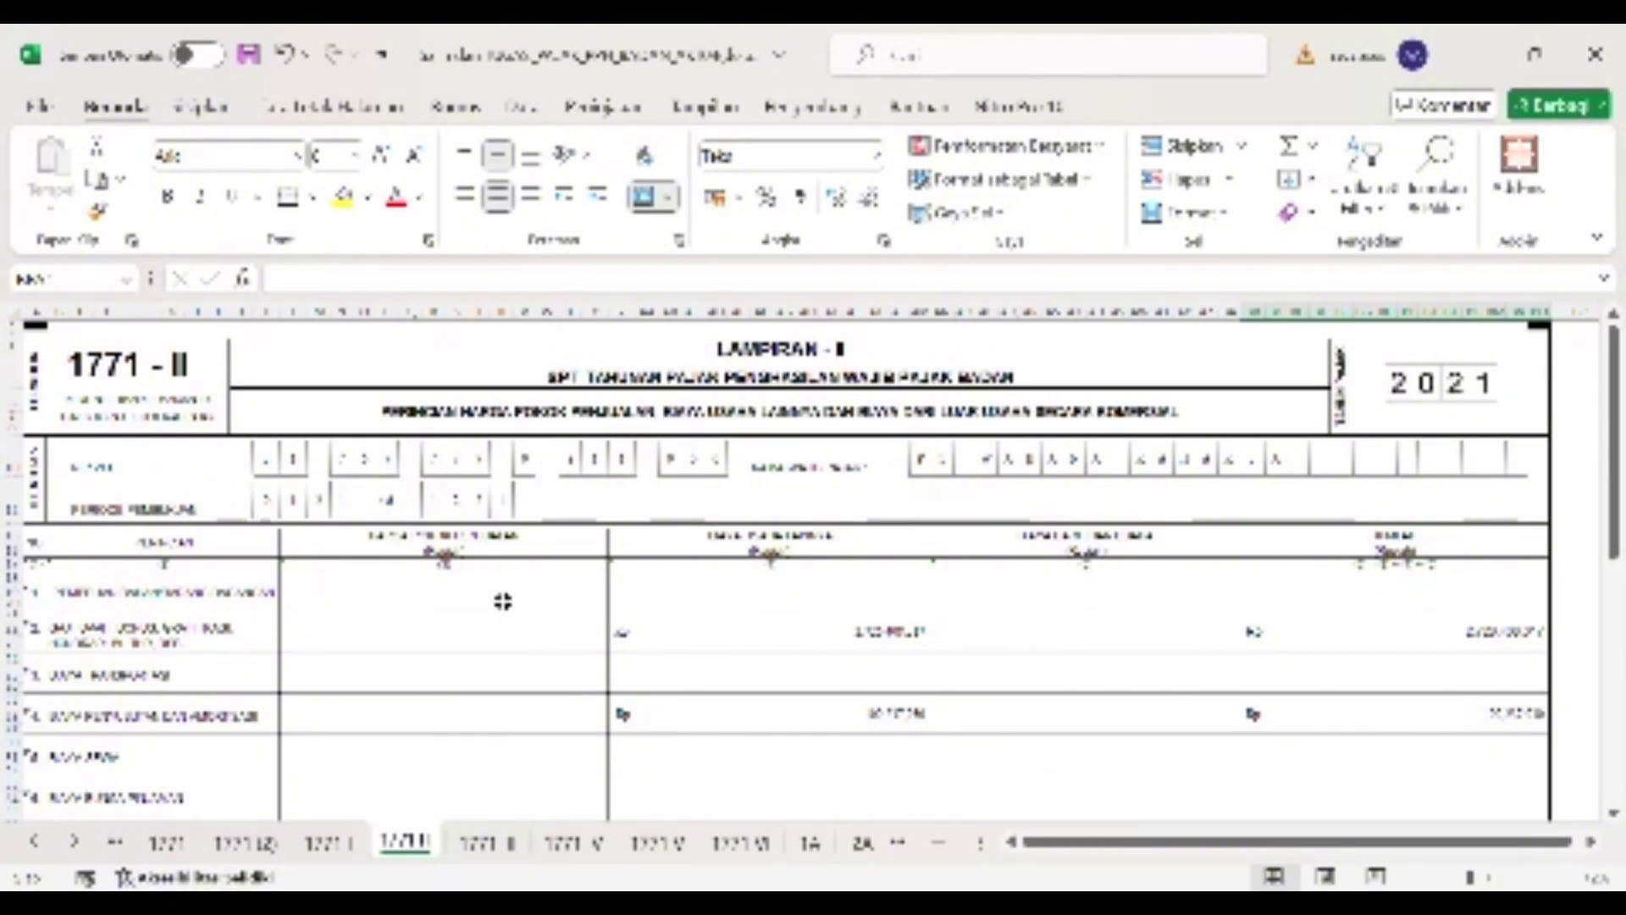
scroll(503, 600, up, 2)
scroll(503, 601, left, 2)
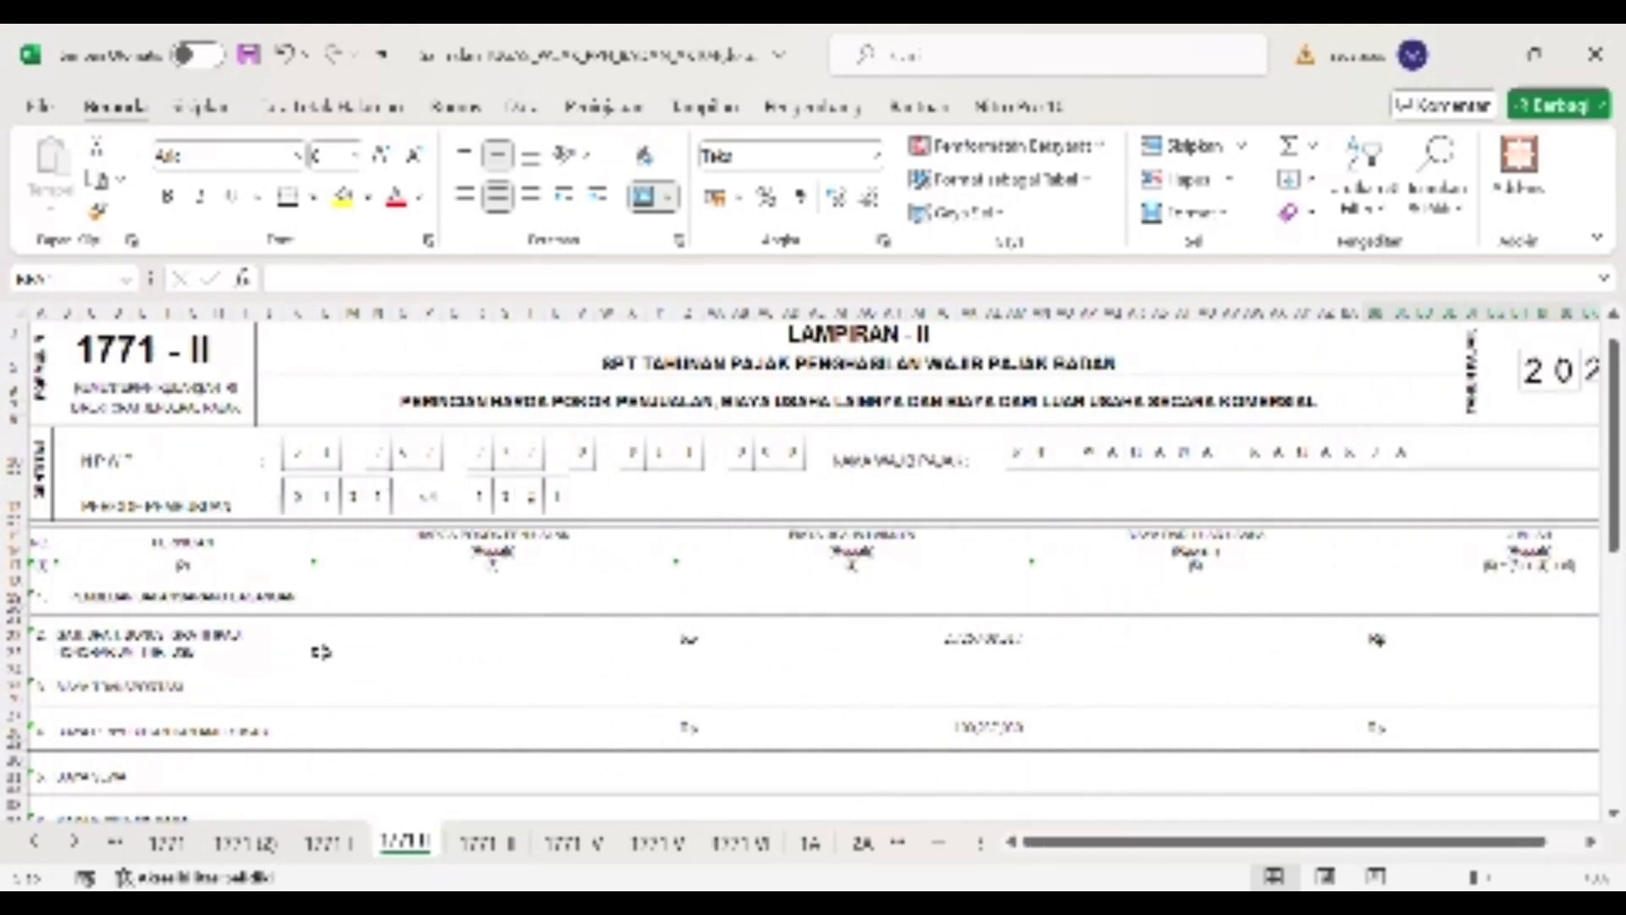
- Compare the salary and depreciation/amortisation rows across the other operating cost and total columns of form 1771-II
scroll(1007, 655, right, 2)
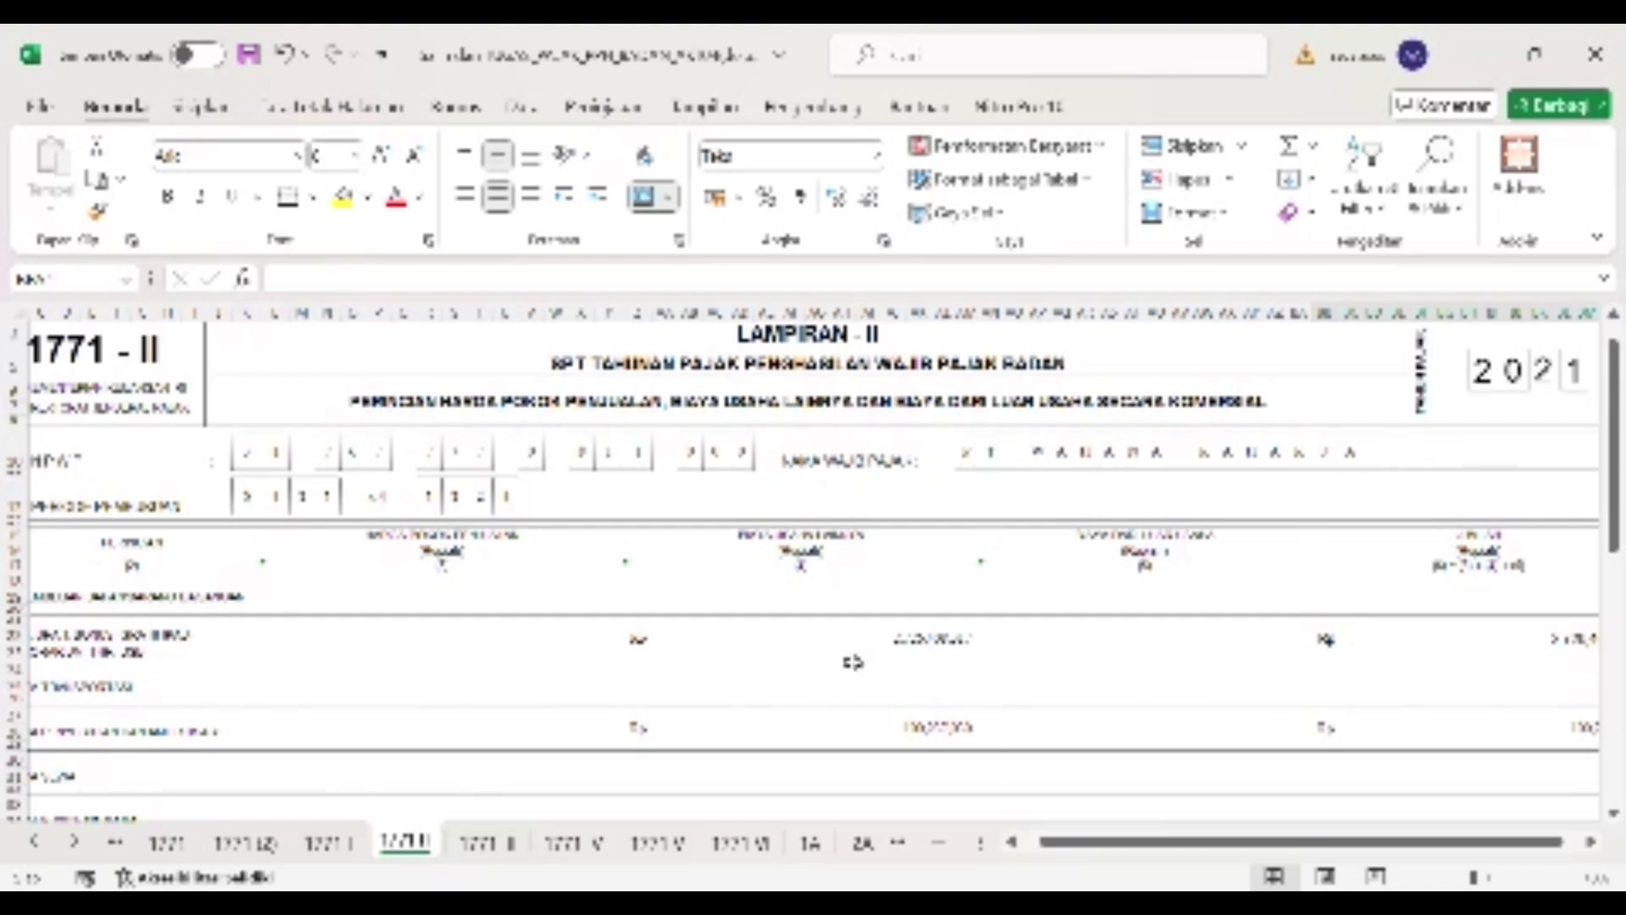
scroll(1390, 653, right, 1)
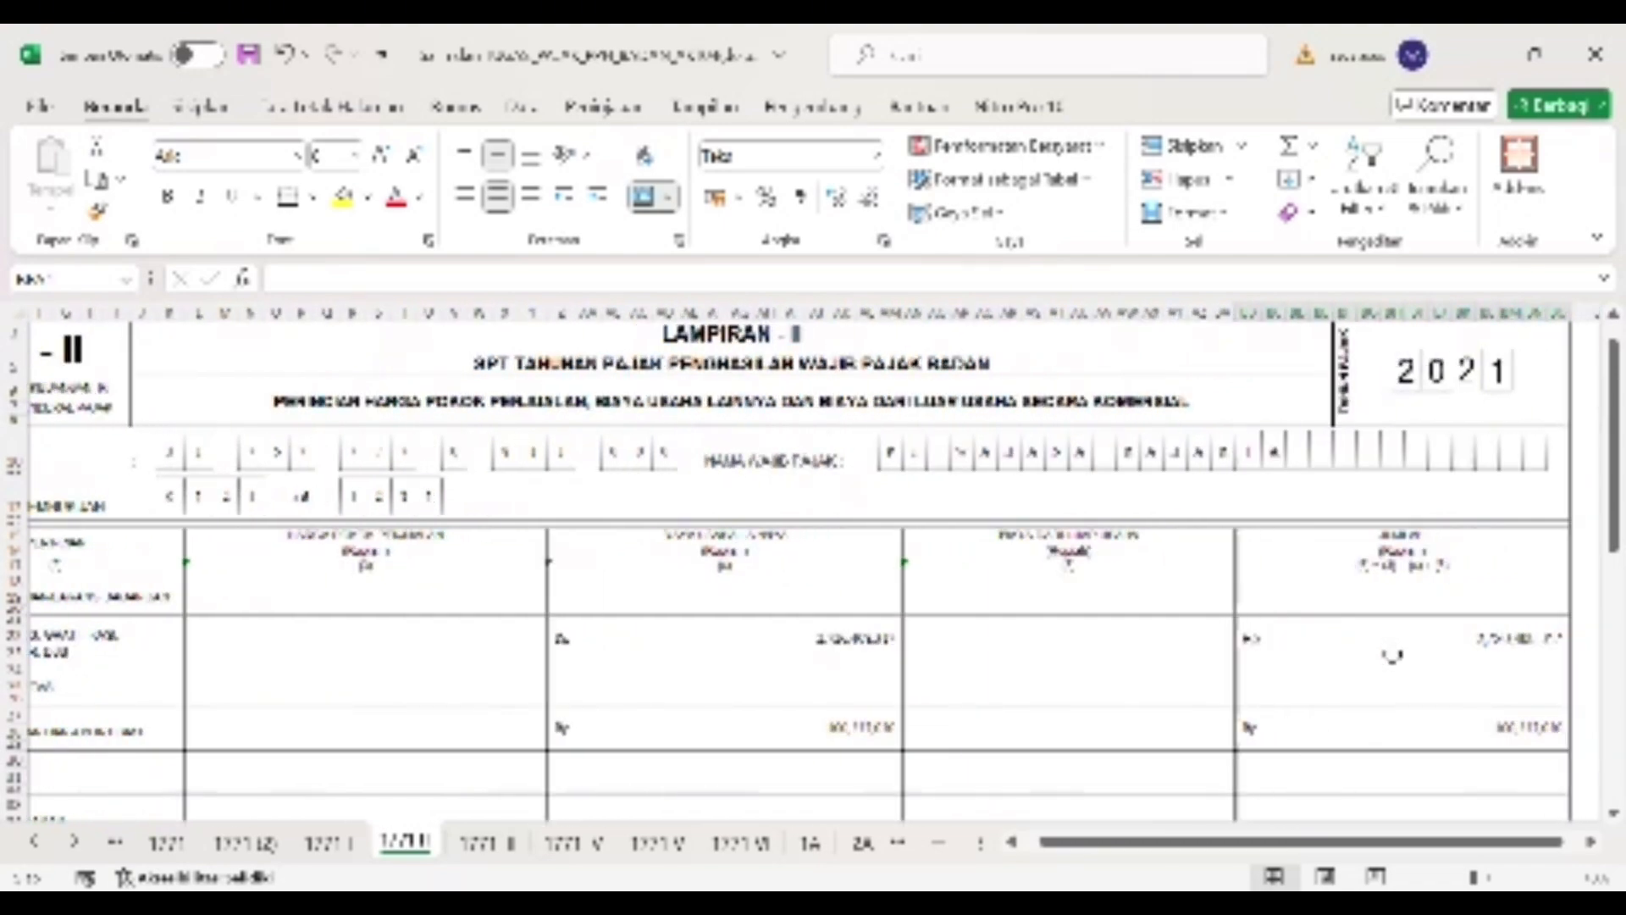
scroll(1393, 657, left, 2)
scroll(1394, 654, right, 1)
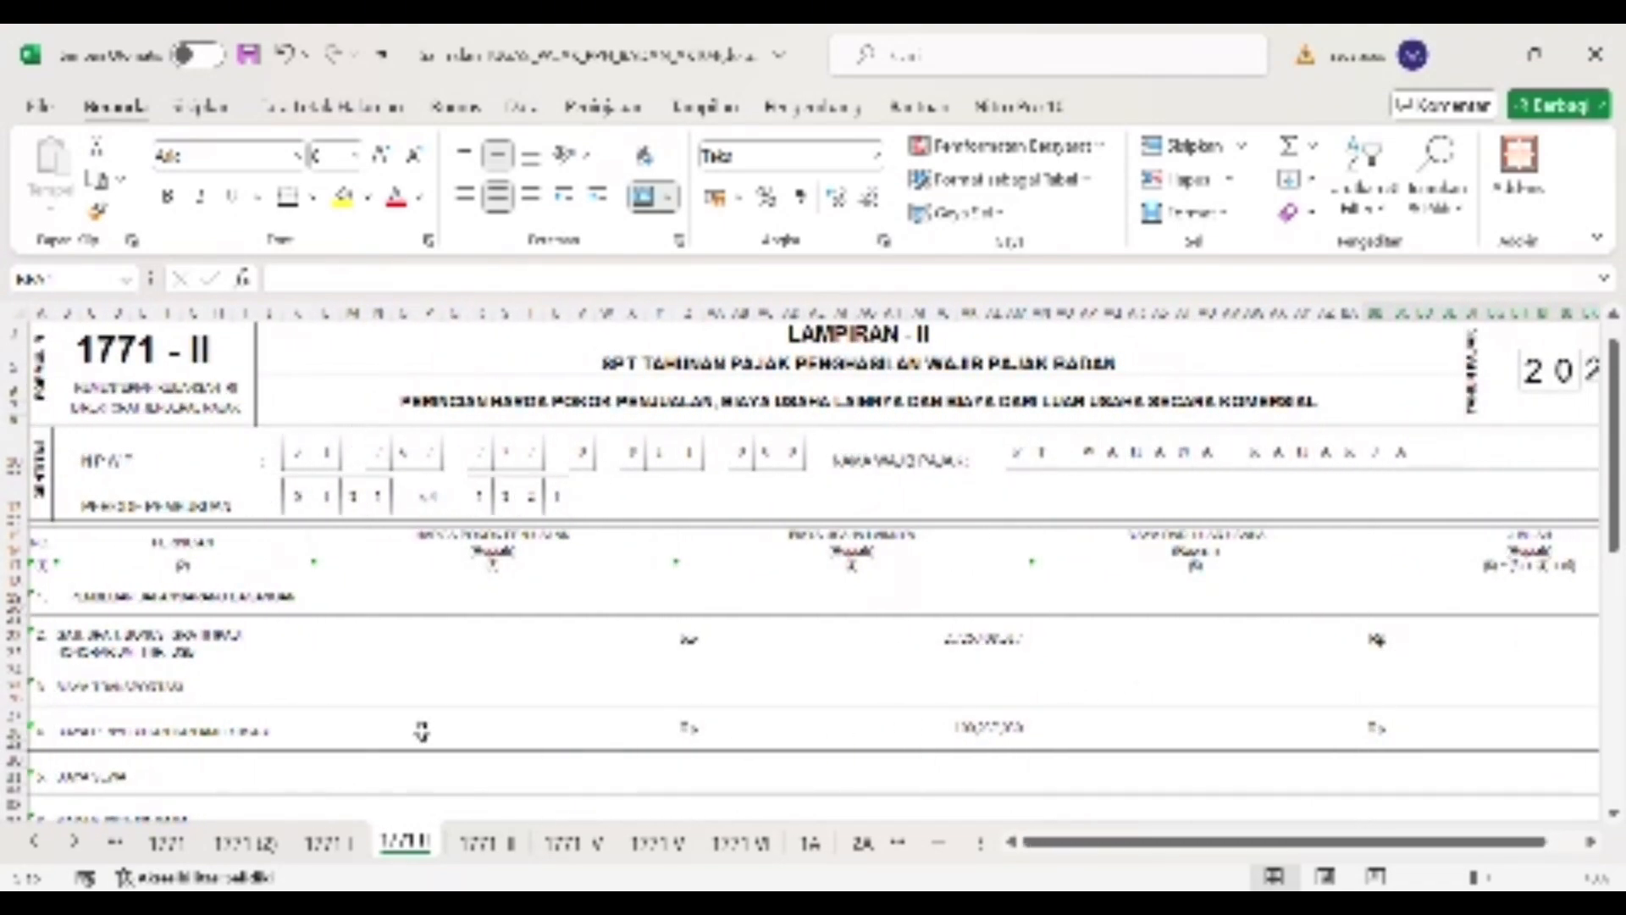
scroll(1406, 777, right, 3)
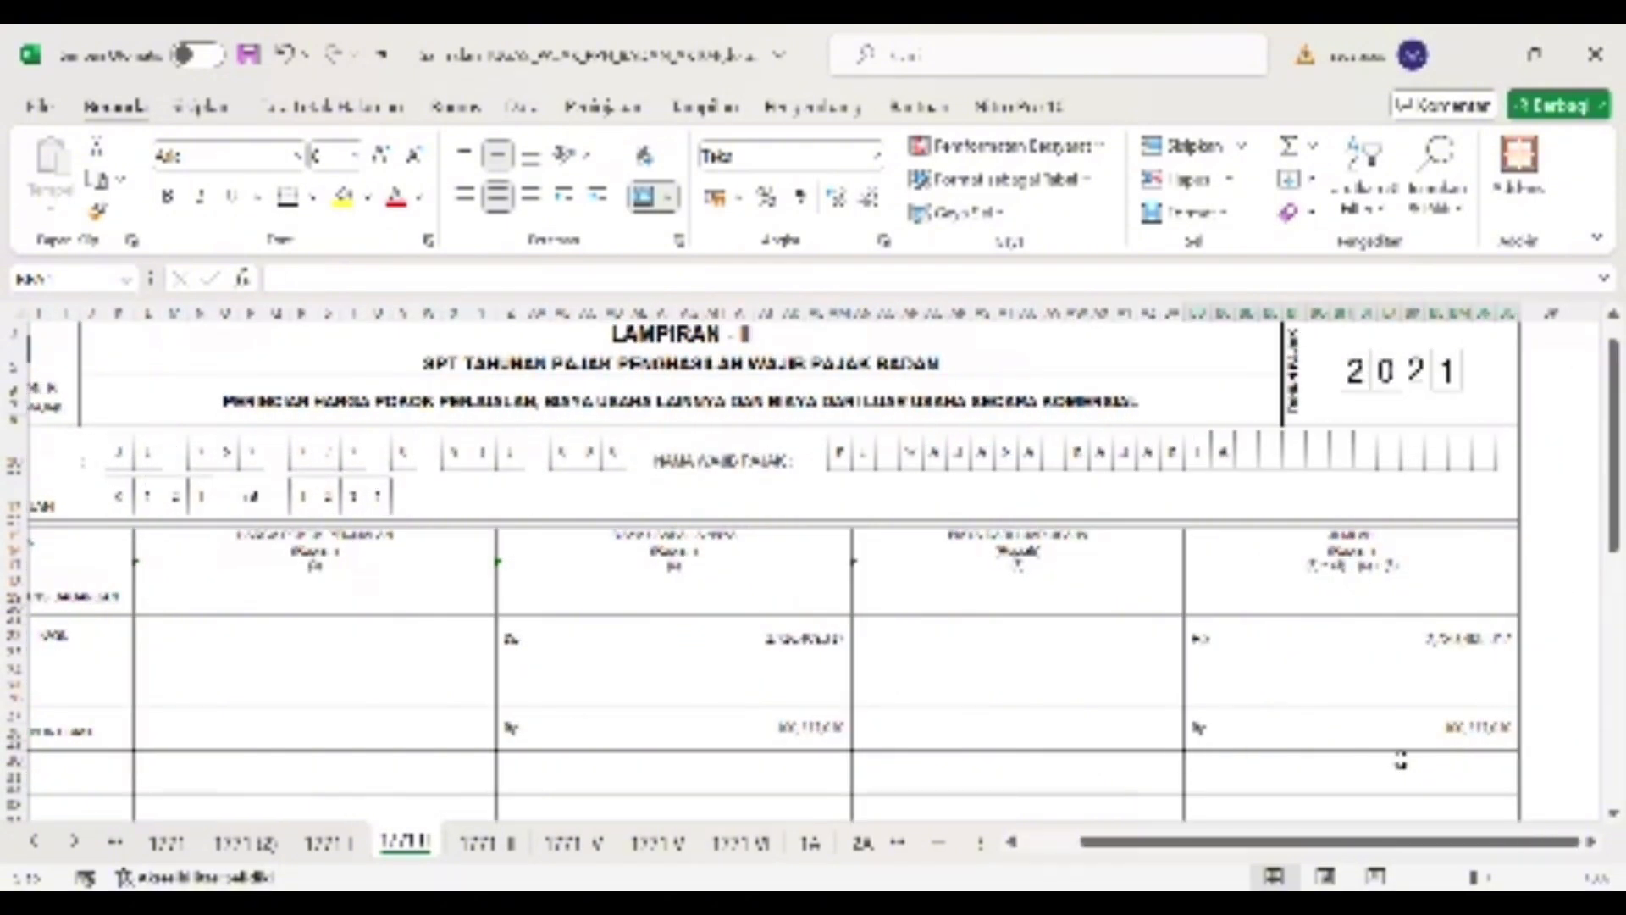
click(1393, 757)
key(Up)
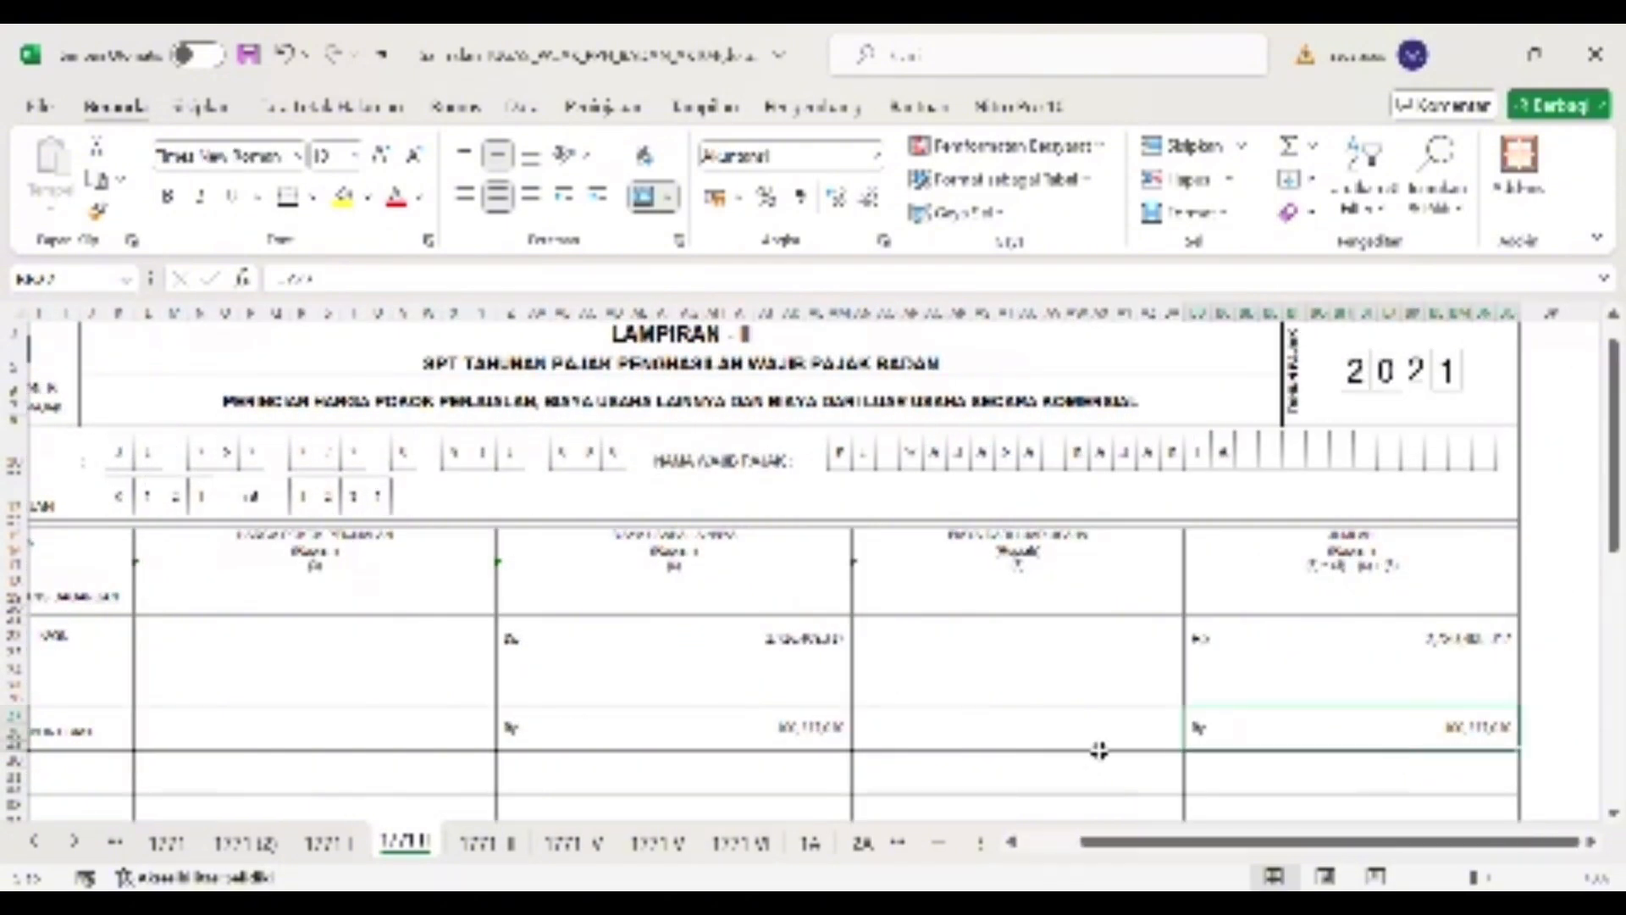
- Check the formula of the grand total in the last column at the end of the 1771-II cost table
scroll(1098, 750, down, 10)
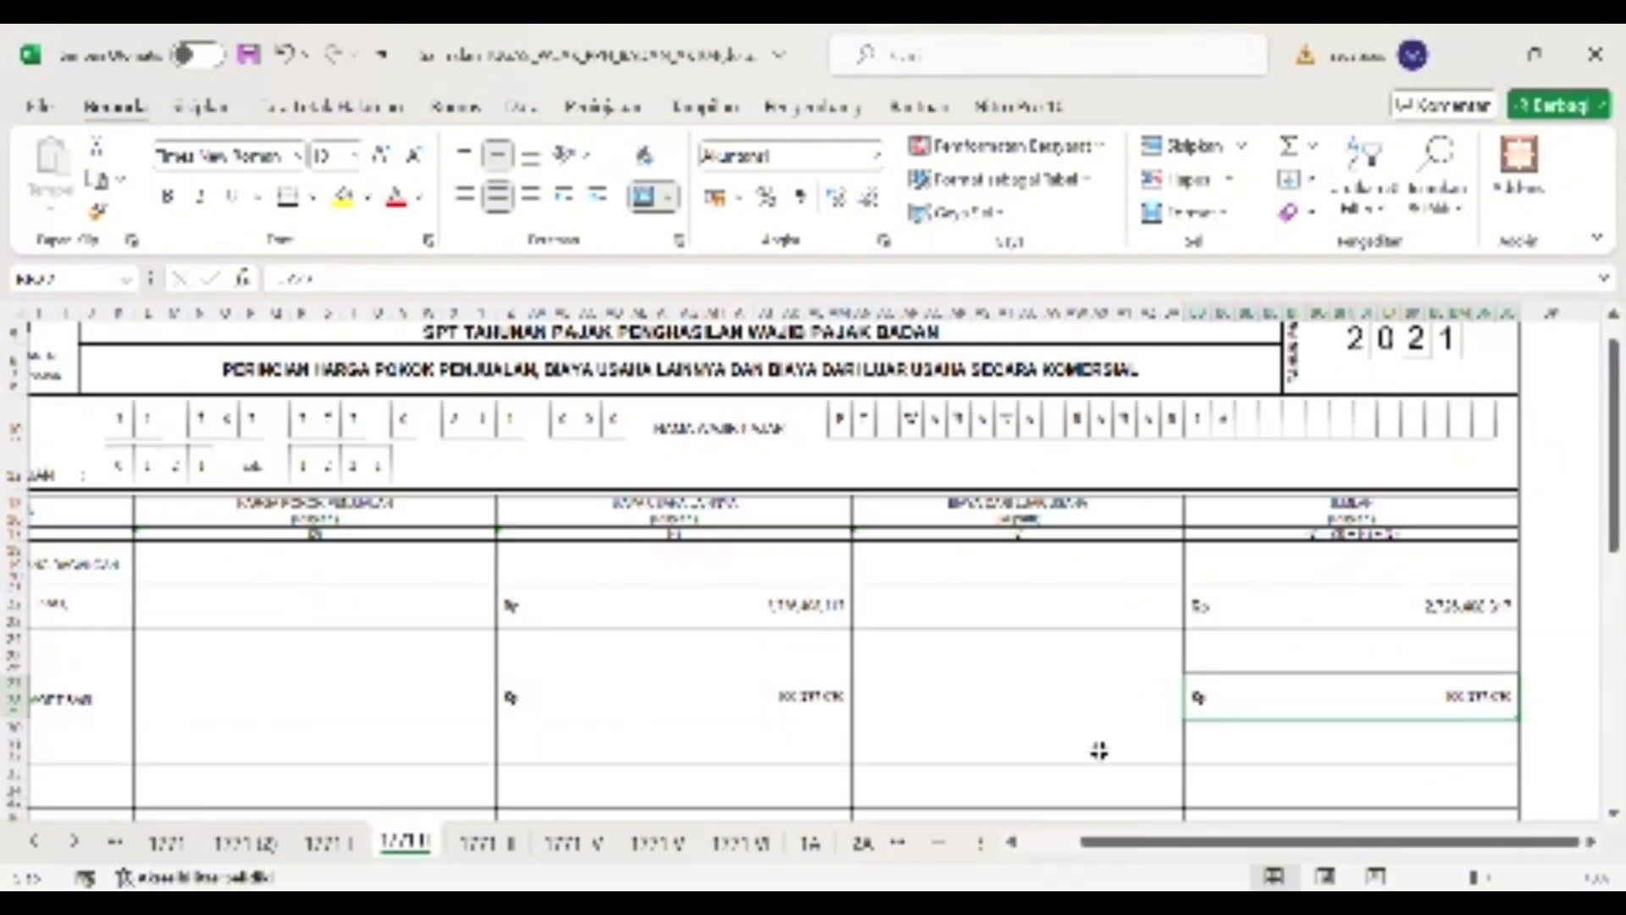
scroll(1098, 750, down, 4)
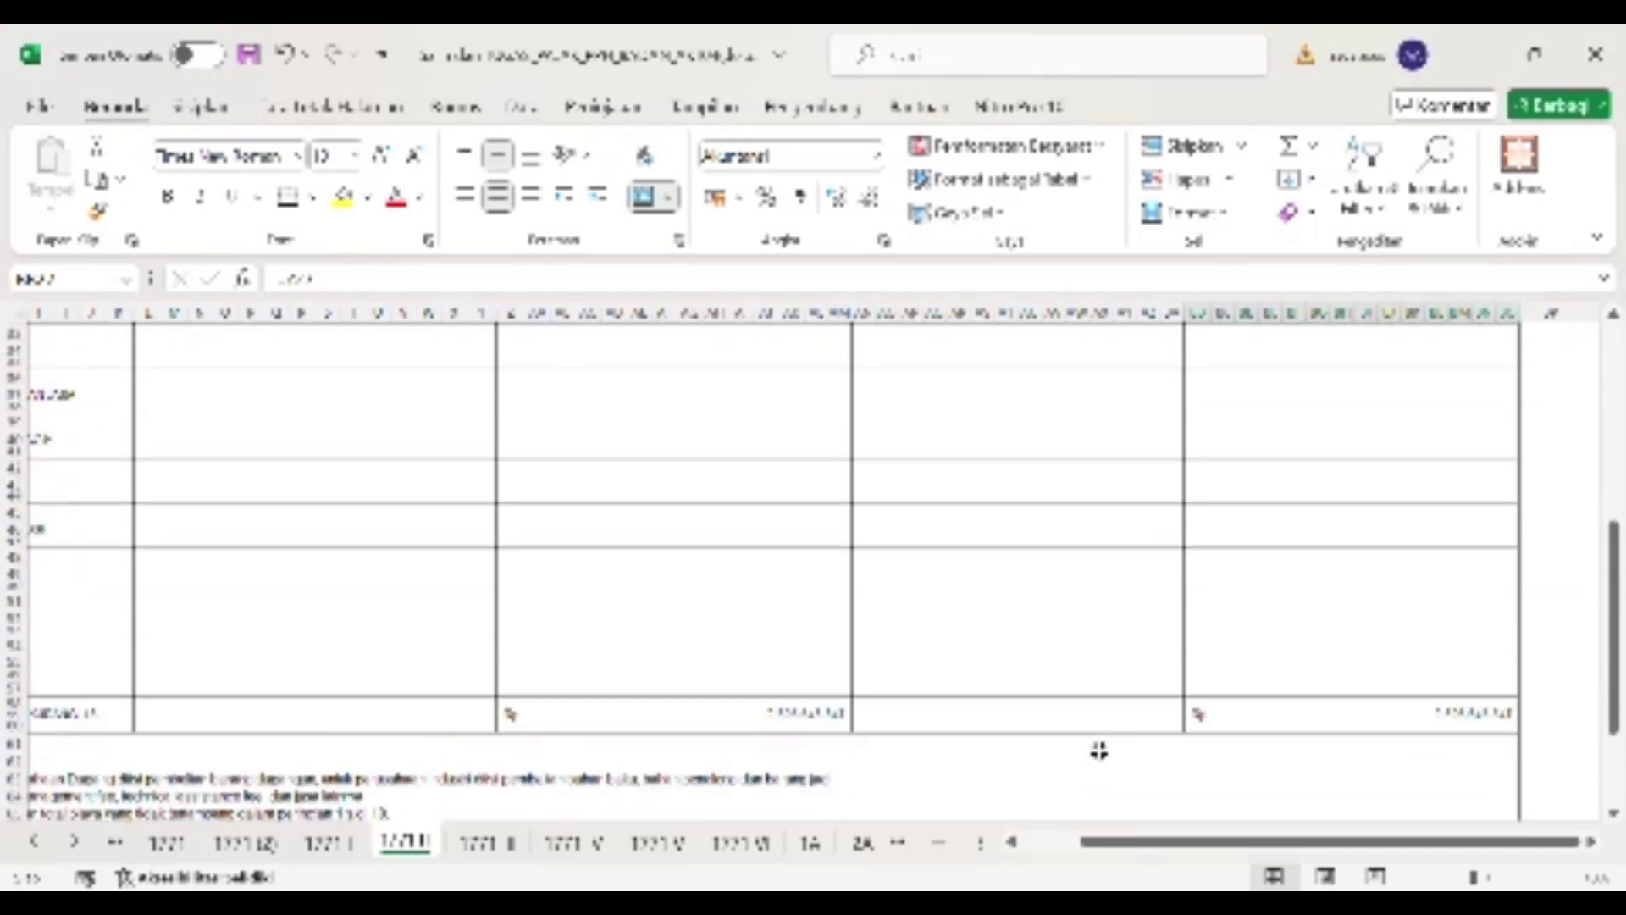
click(1325, 725)
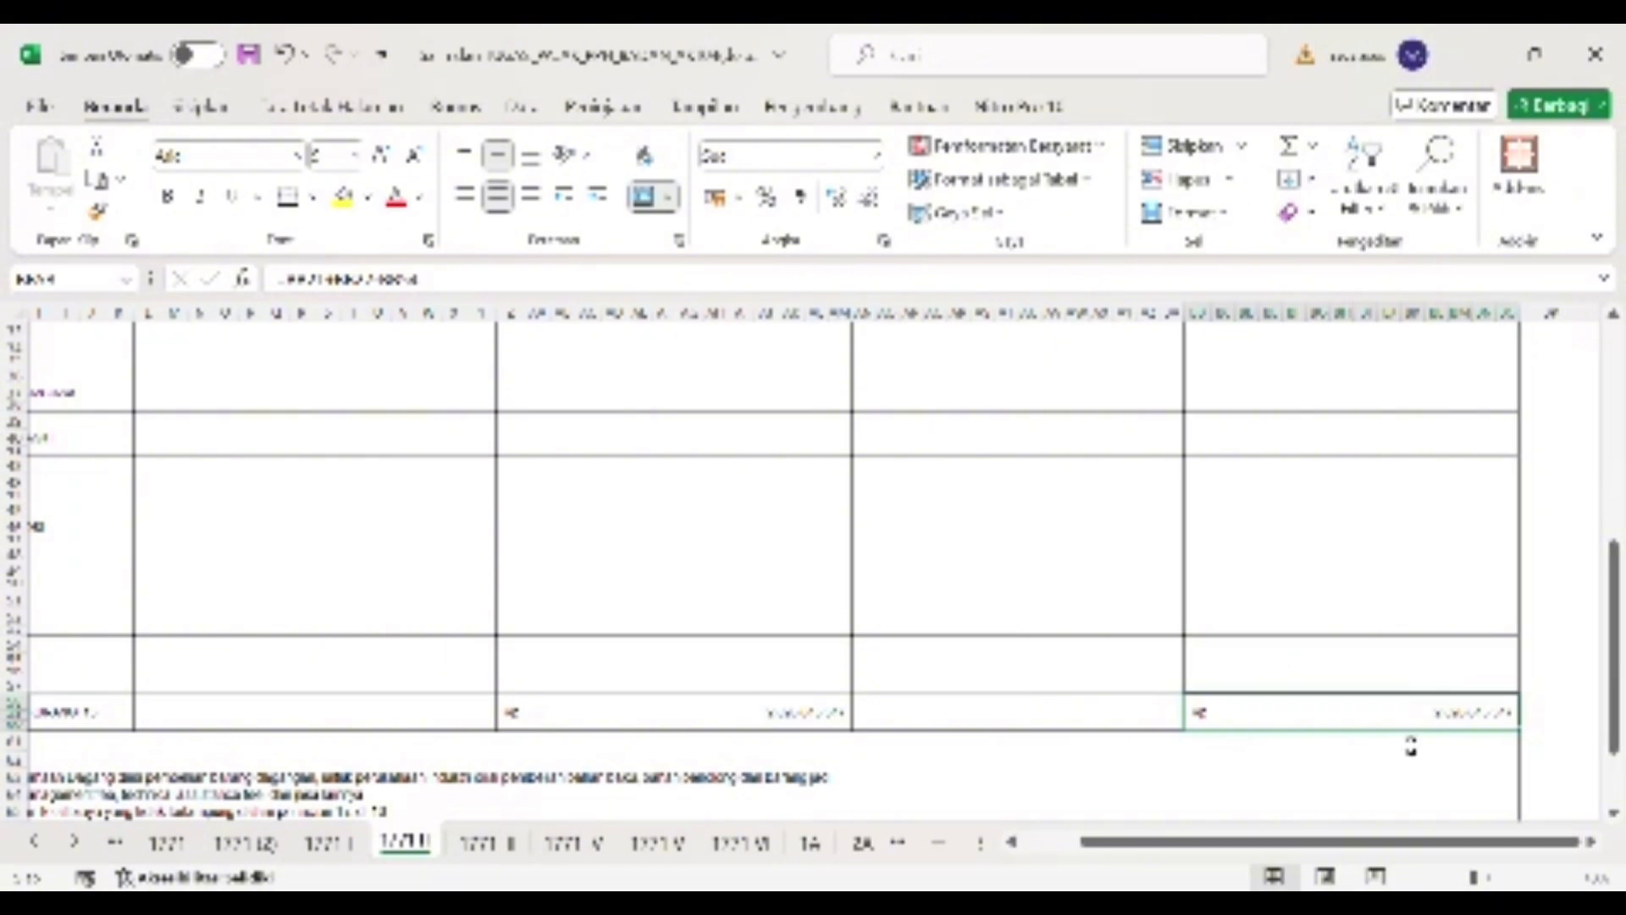
scroll(1291, 708, down, 5)
- Open sheet 1771-I and examine its heading, taxpayer identity, bookkeeping period and the start of the domestic commercial net income section
click(329, 842)
scroll(593, 628, up, 4)
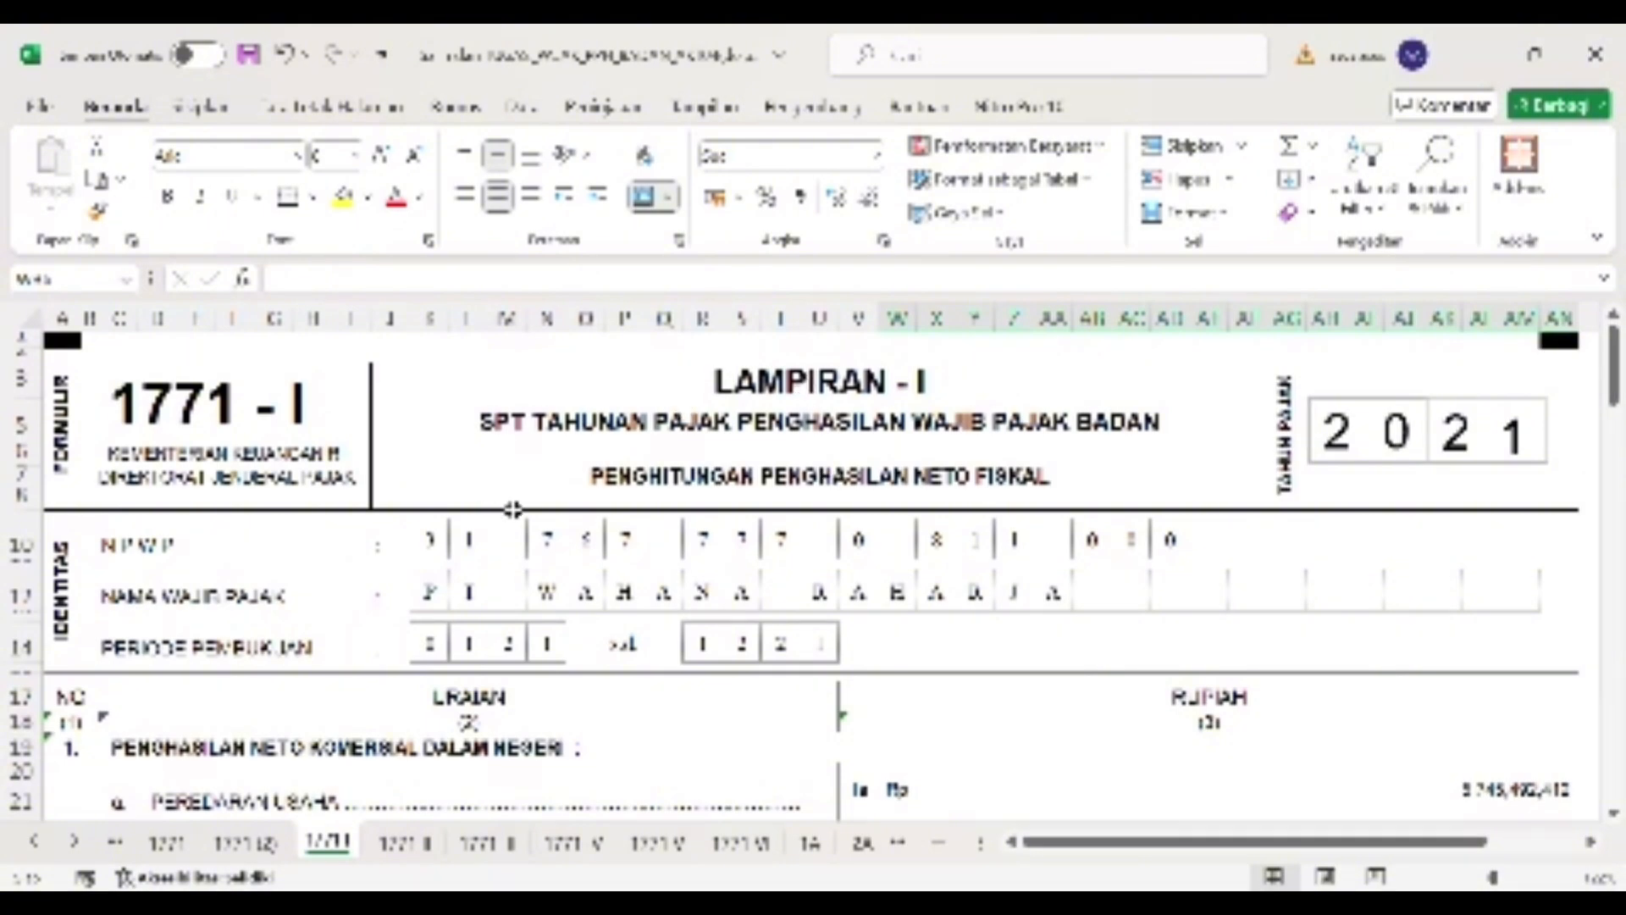
scroll(841, 601, down, 1)
scroll(841, 601, up, 1)
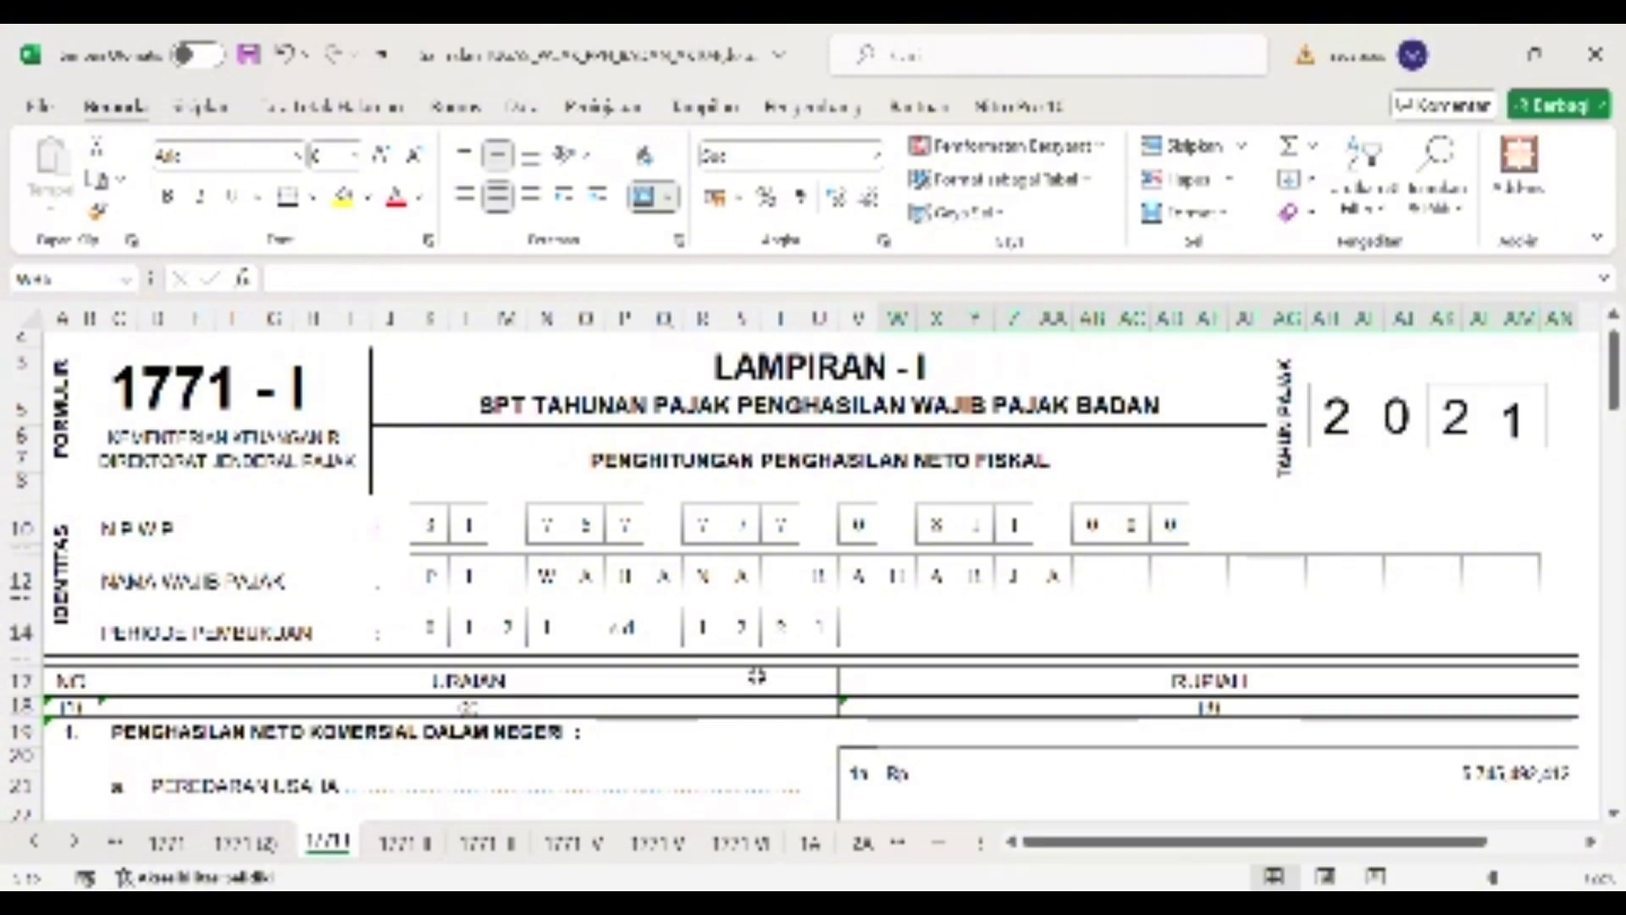
scroll(756, 675, down, 1)
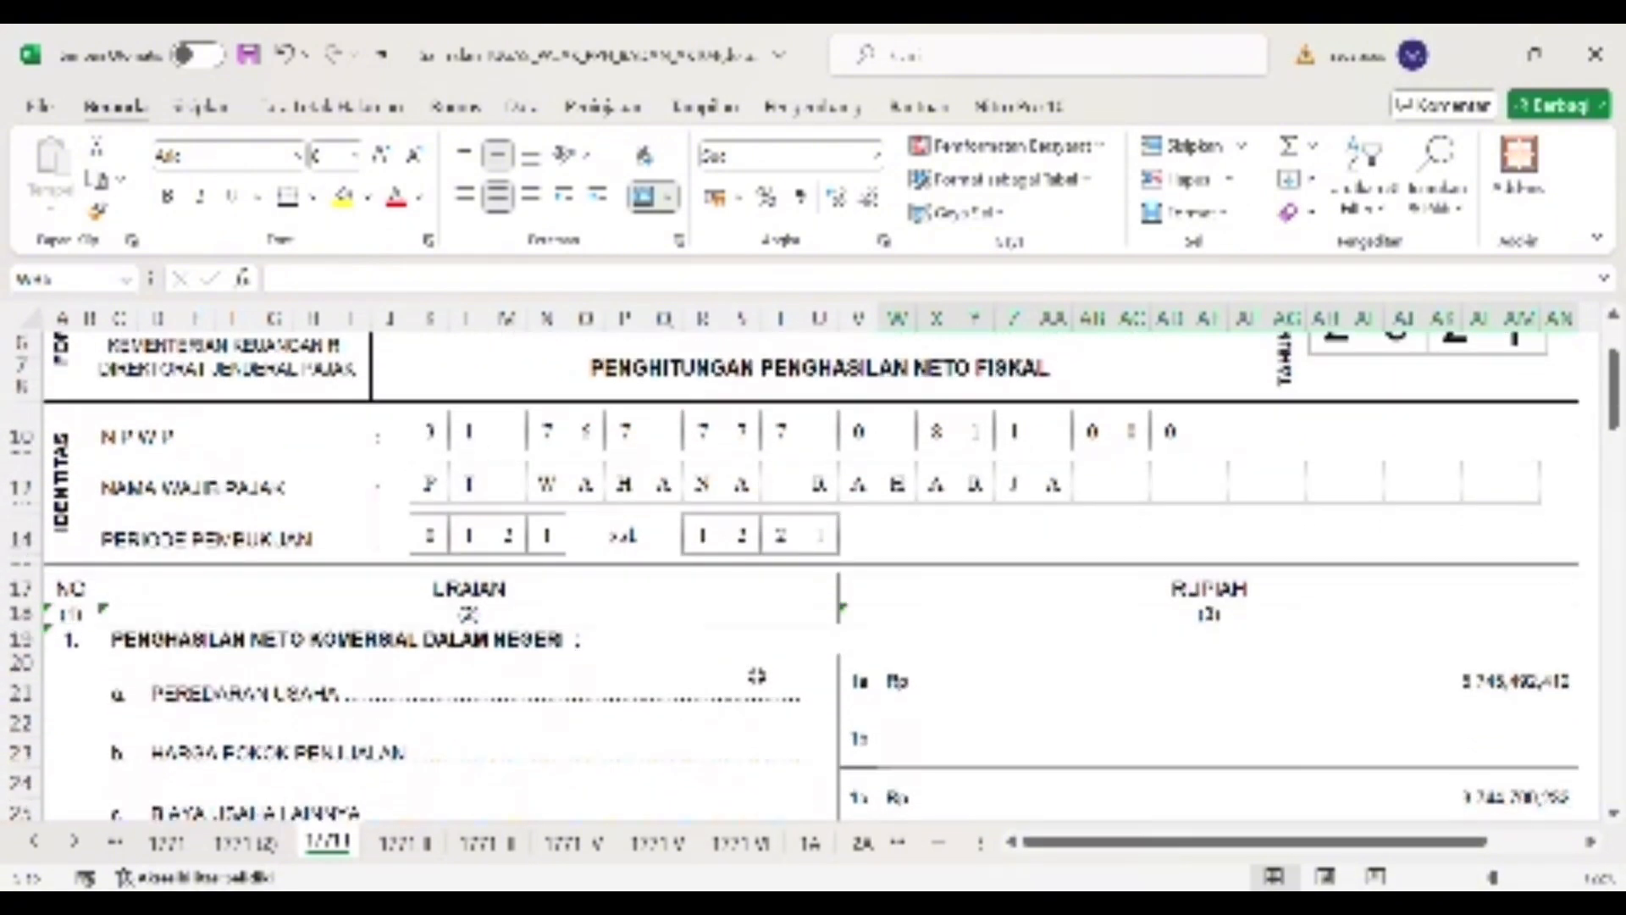
scroll(756, 675, down, 1)
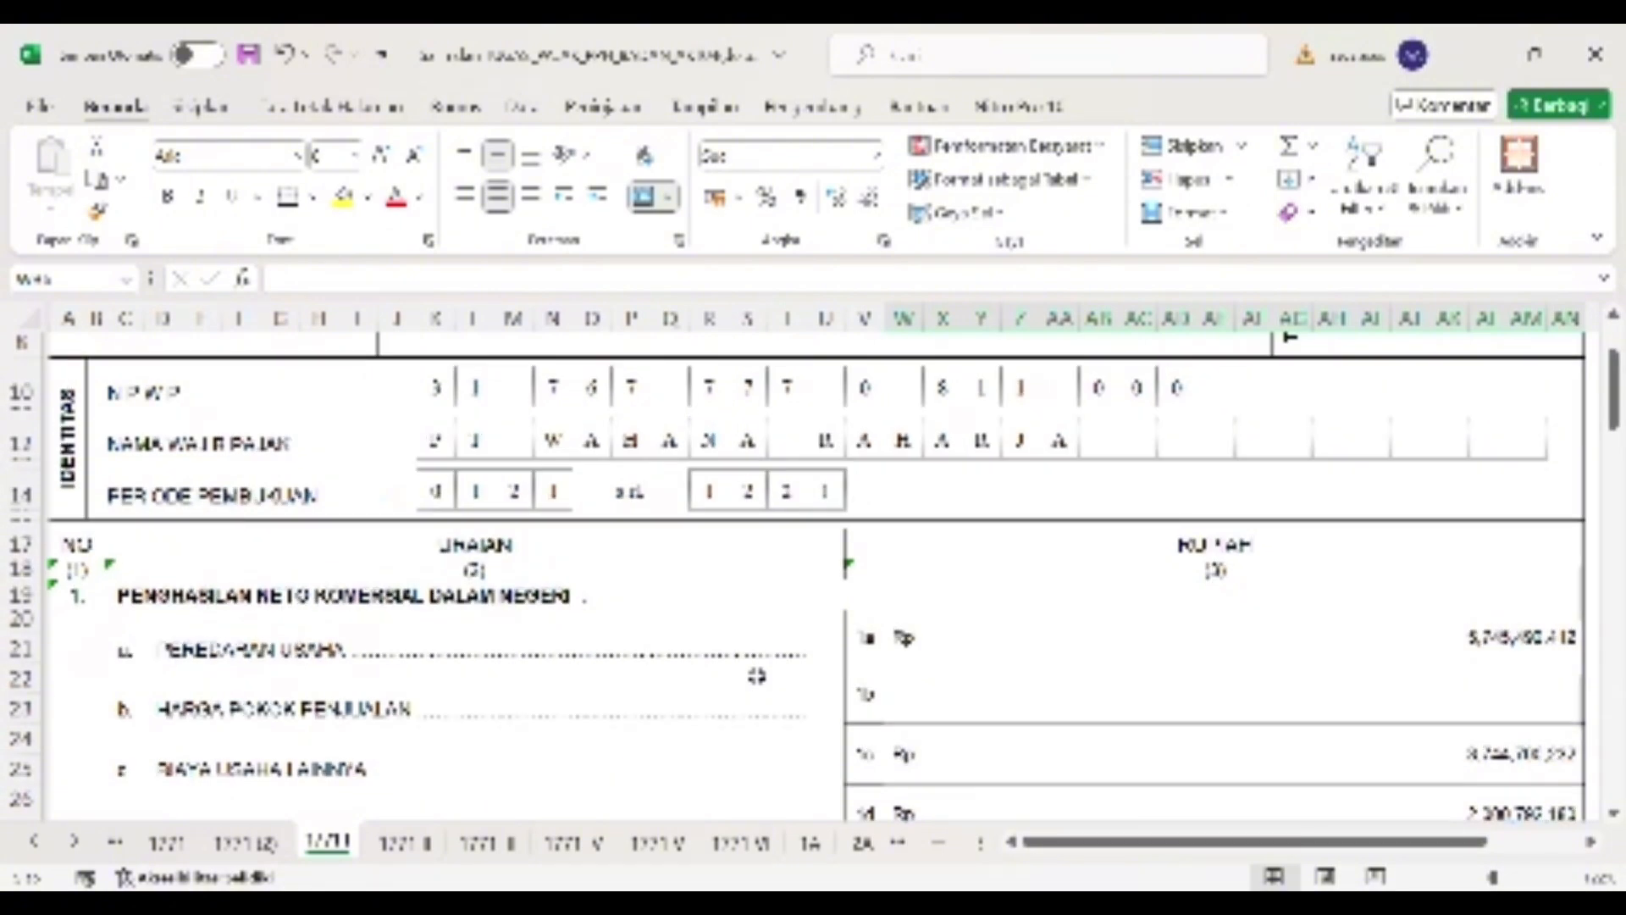
scroll(756, 675, up, 1)
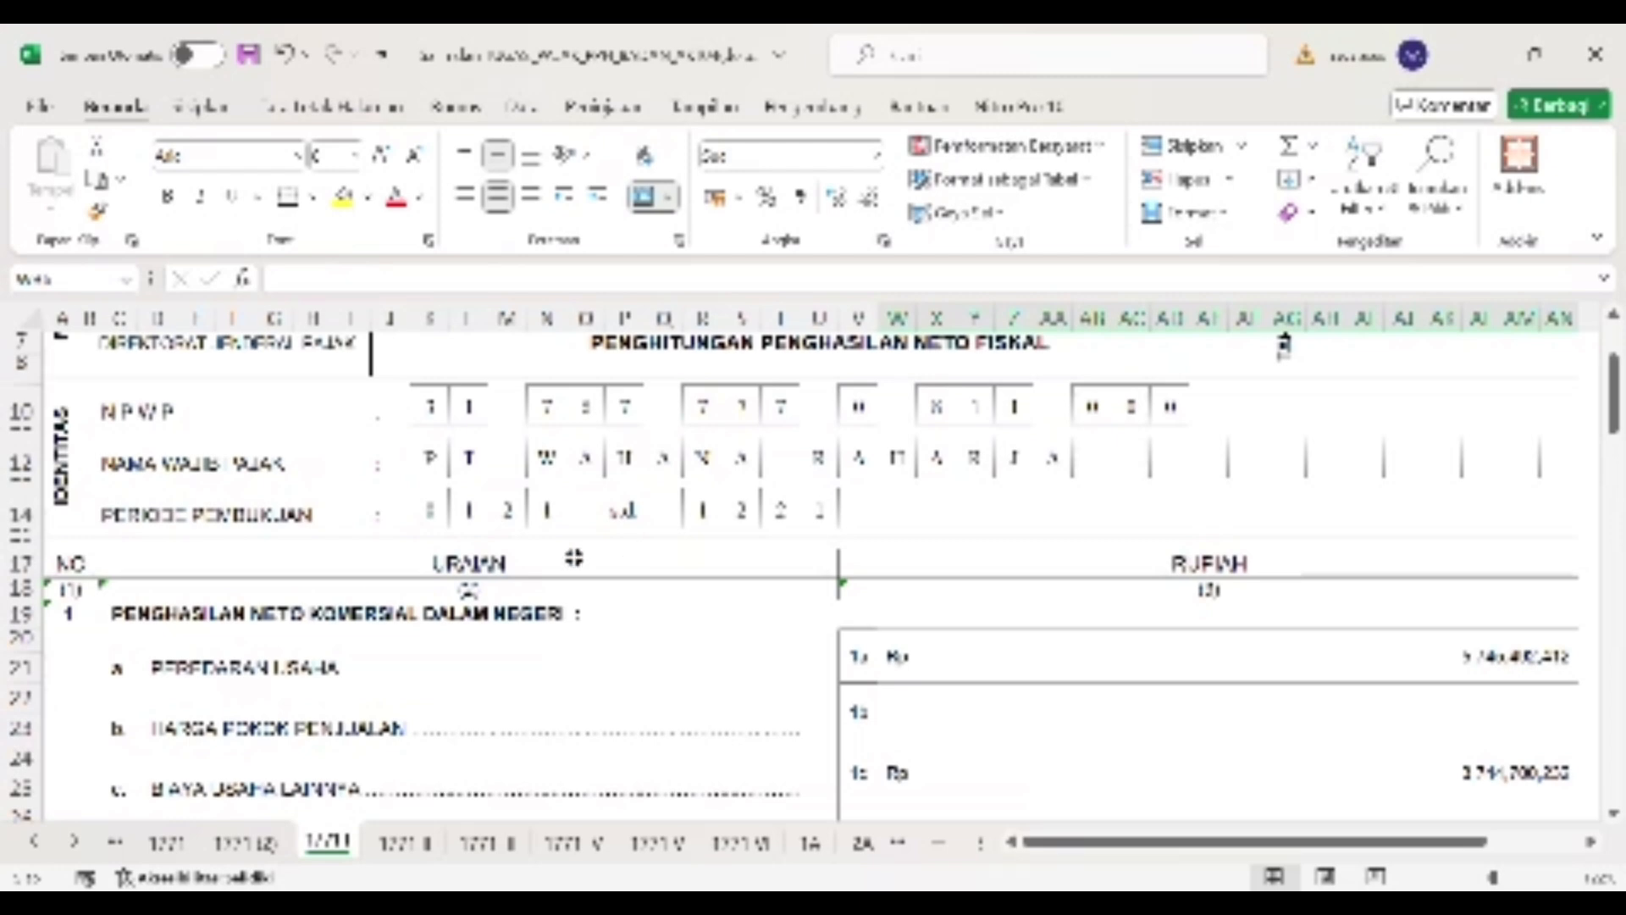
- Check the business turnover entry on line 1a of form 1771-I and read through the cost and income lines below it
scroll(573, 557, down, 2)
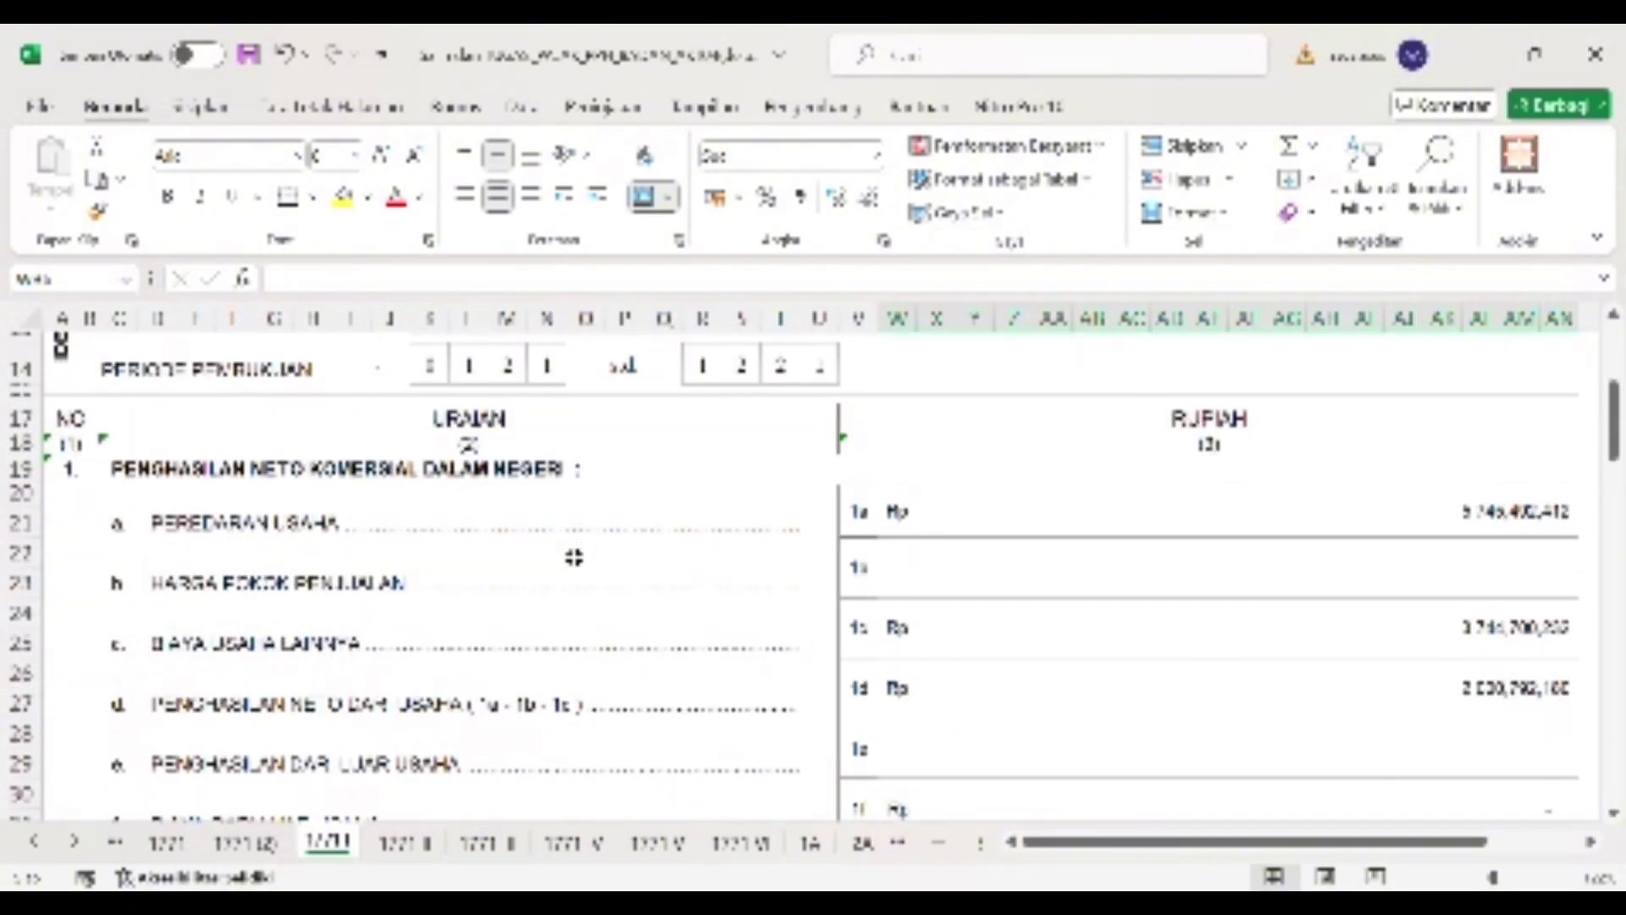
click(979, 535)
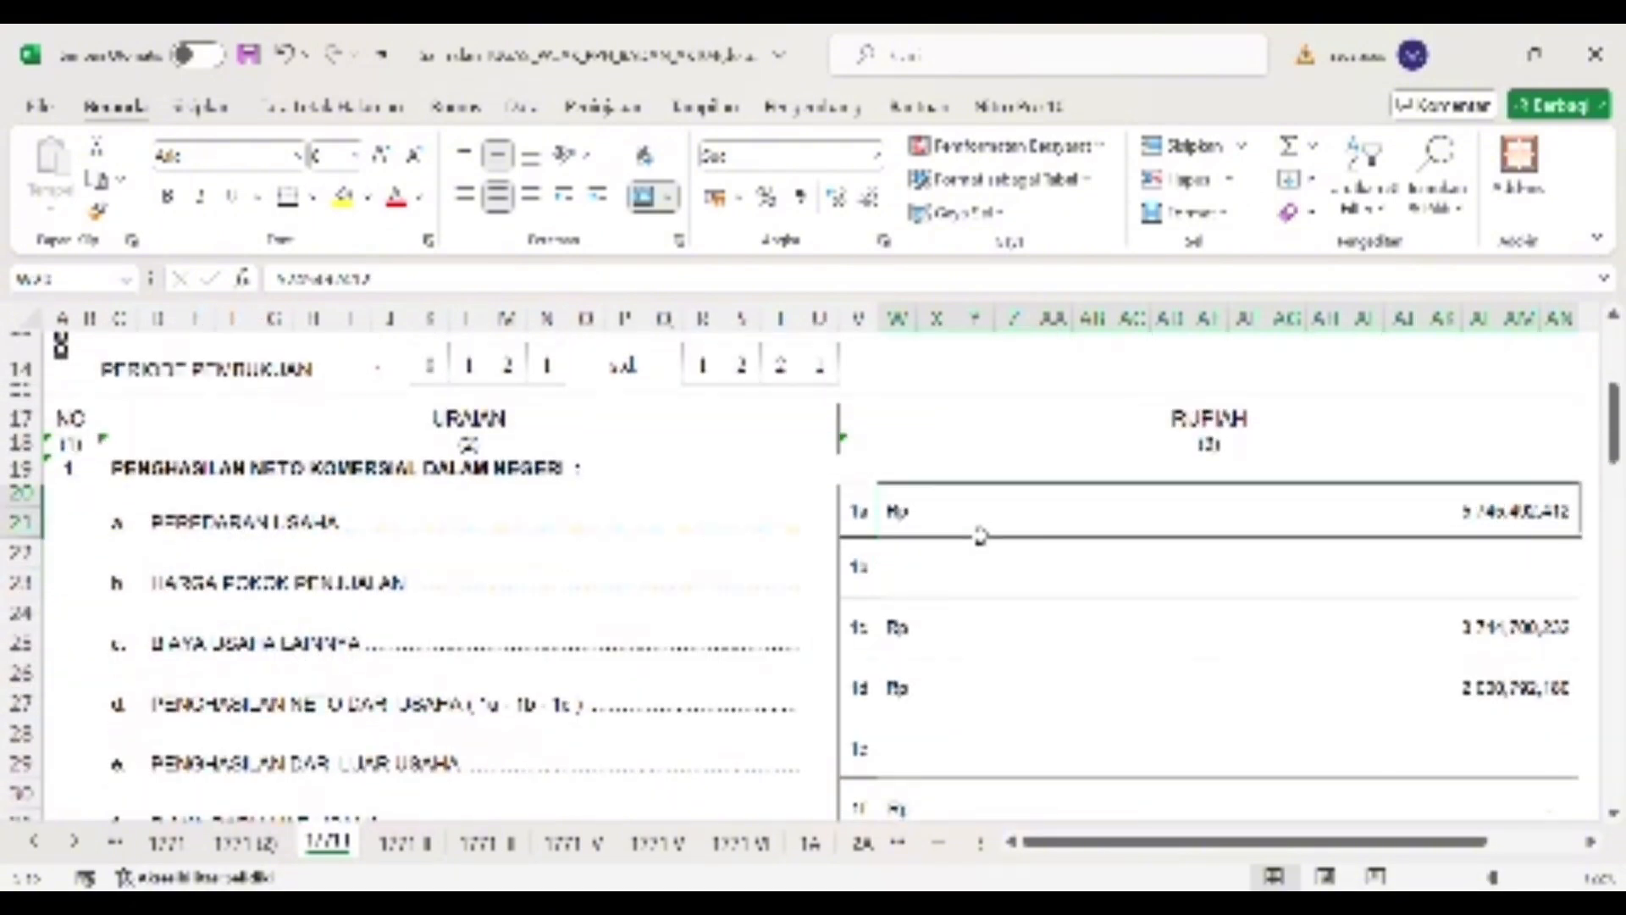
scroll(980, 535, up, 1)
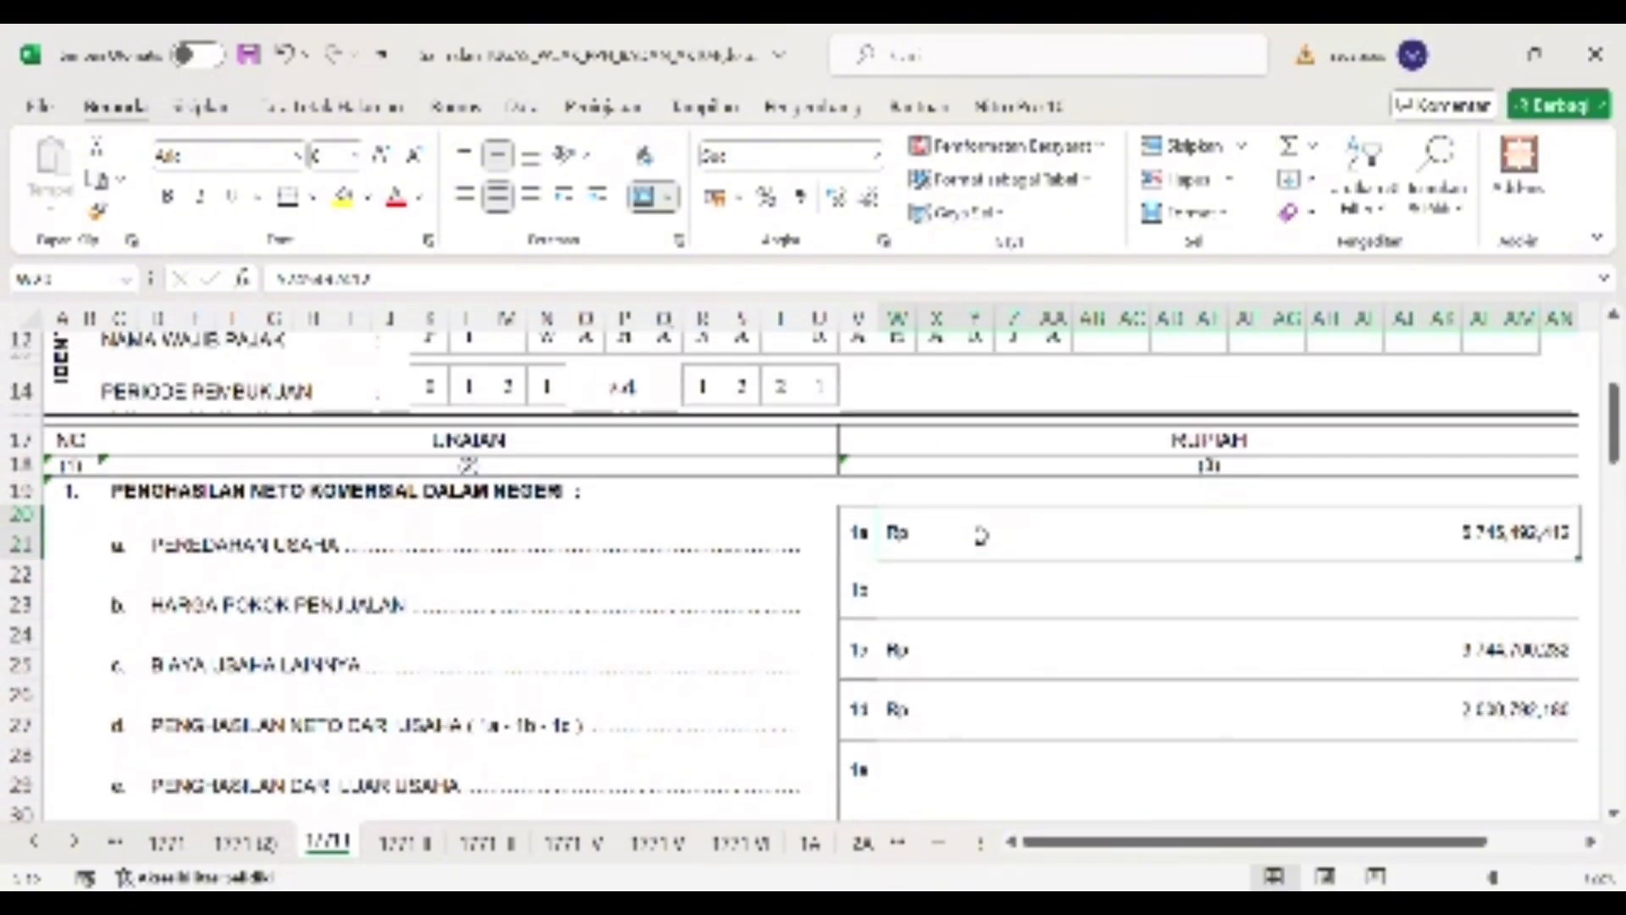
scroll(980, 535, up, 1)
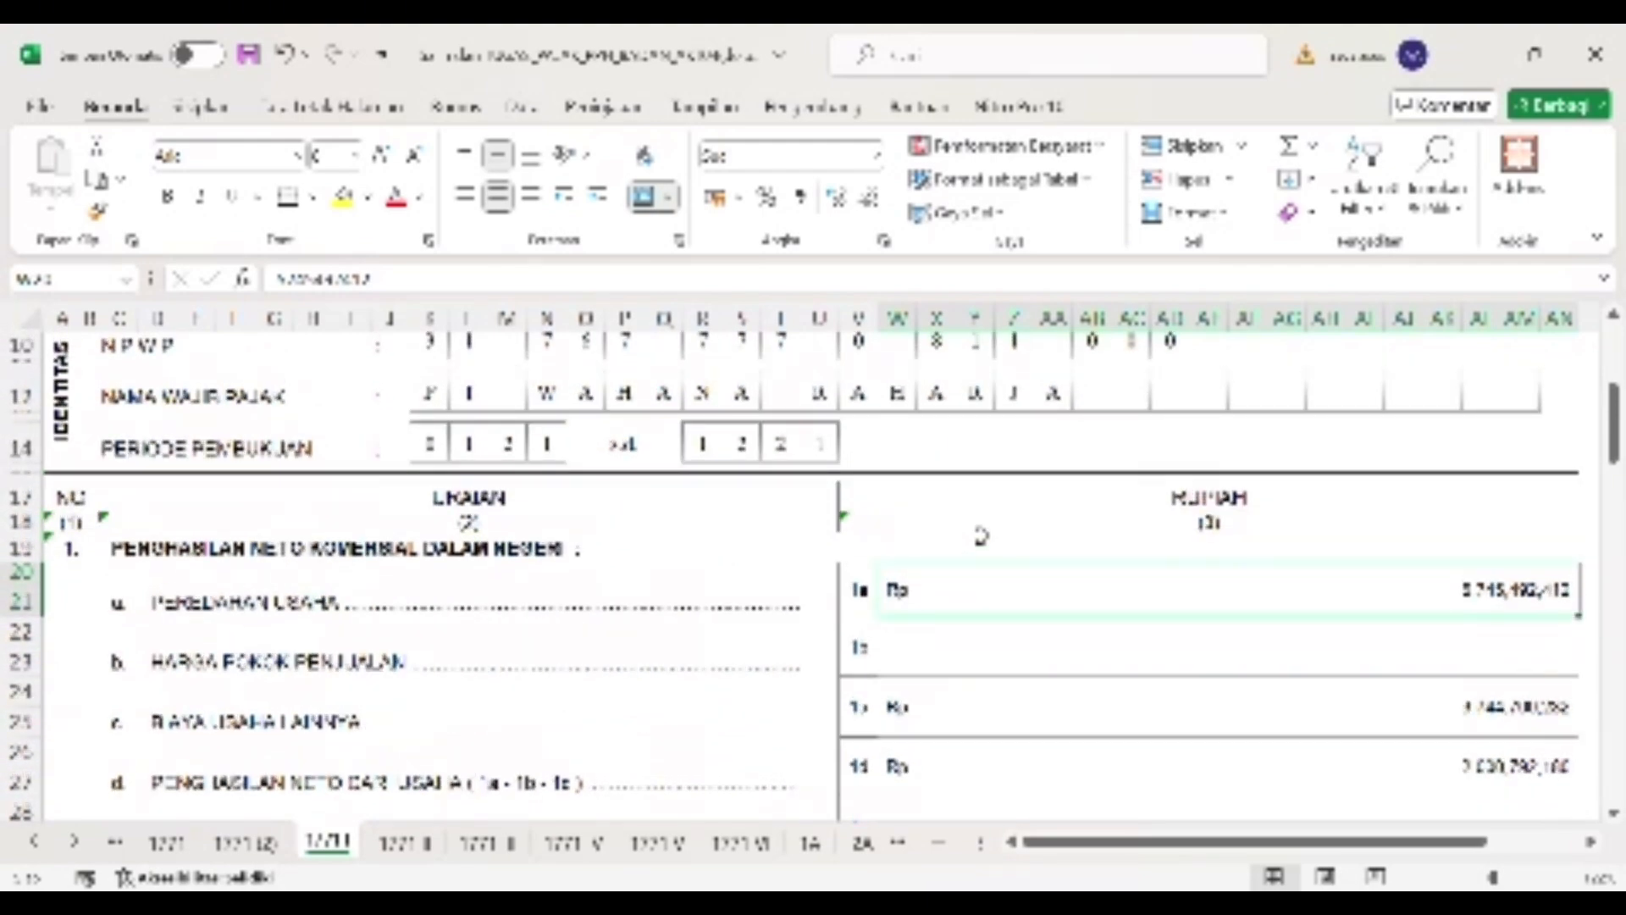
scroll(980, 535, up, 1)
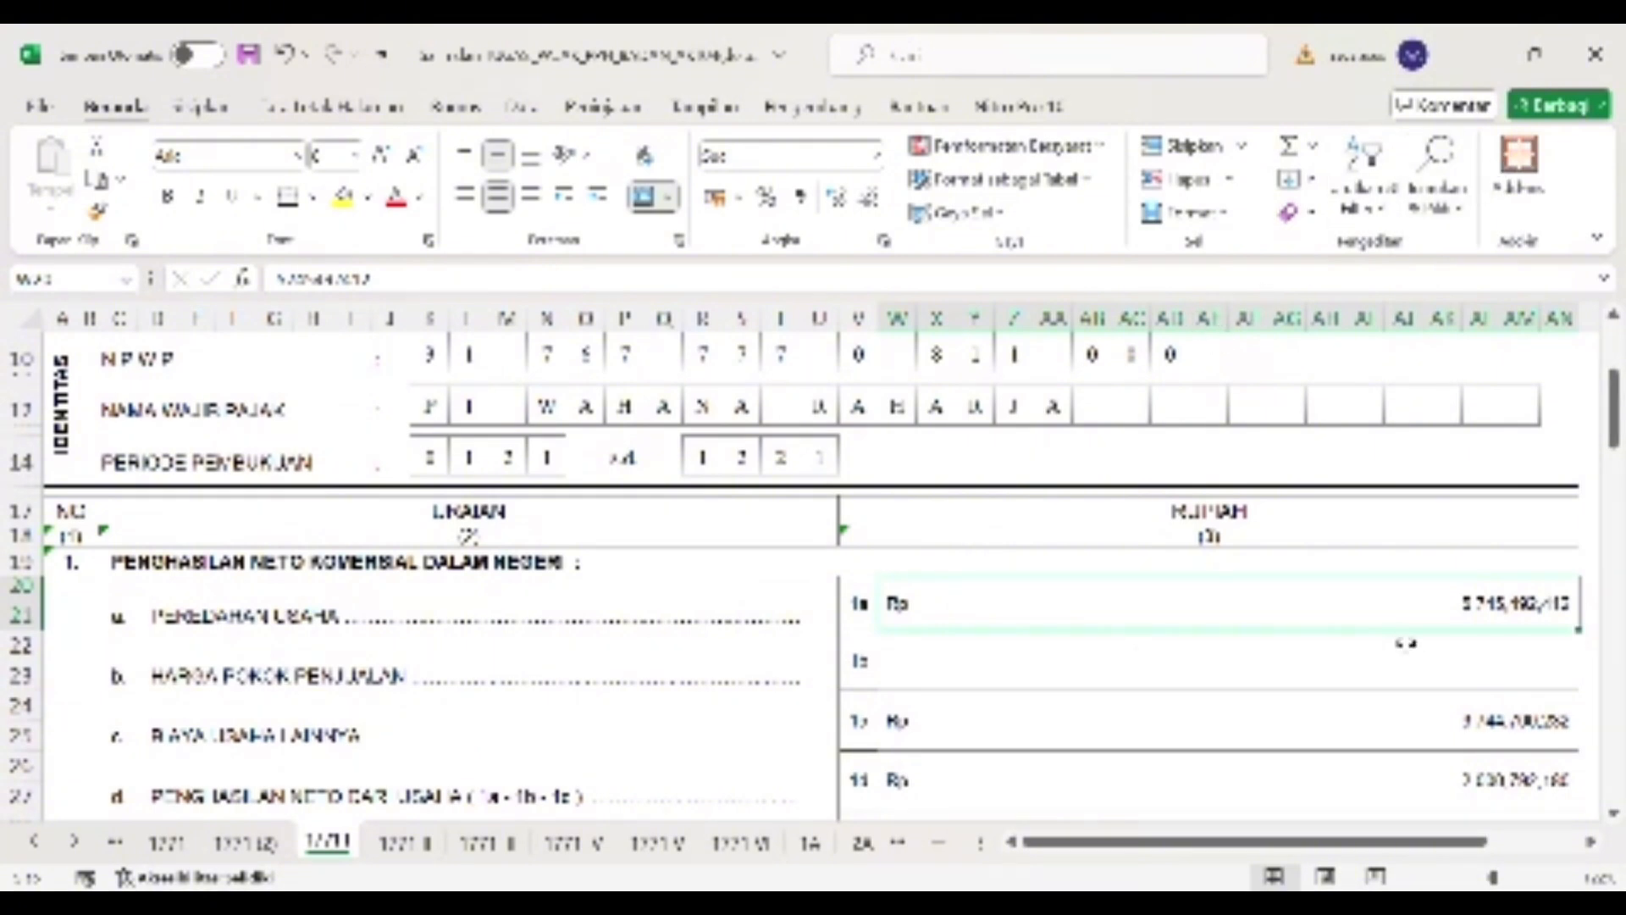
scroll(1406, 644, down, 3)
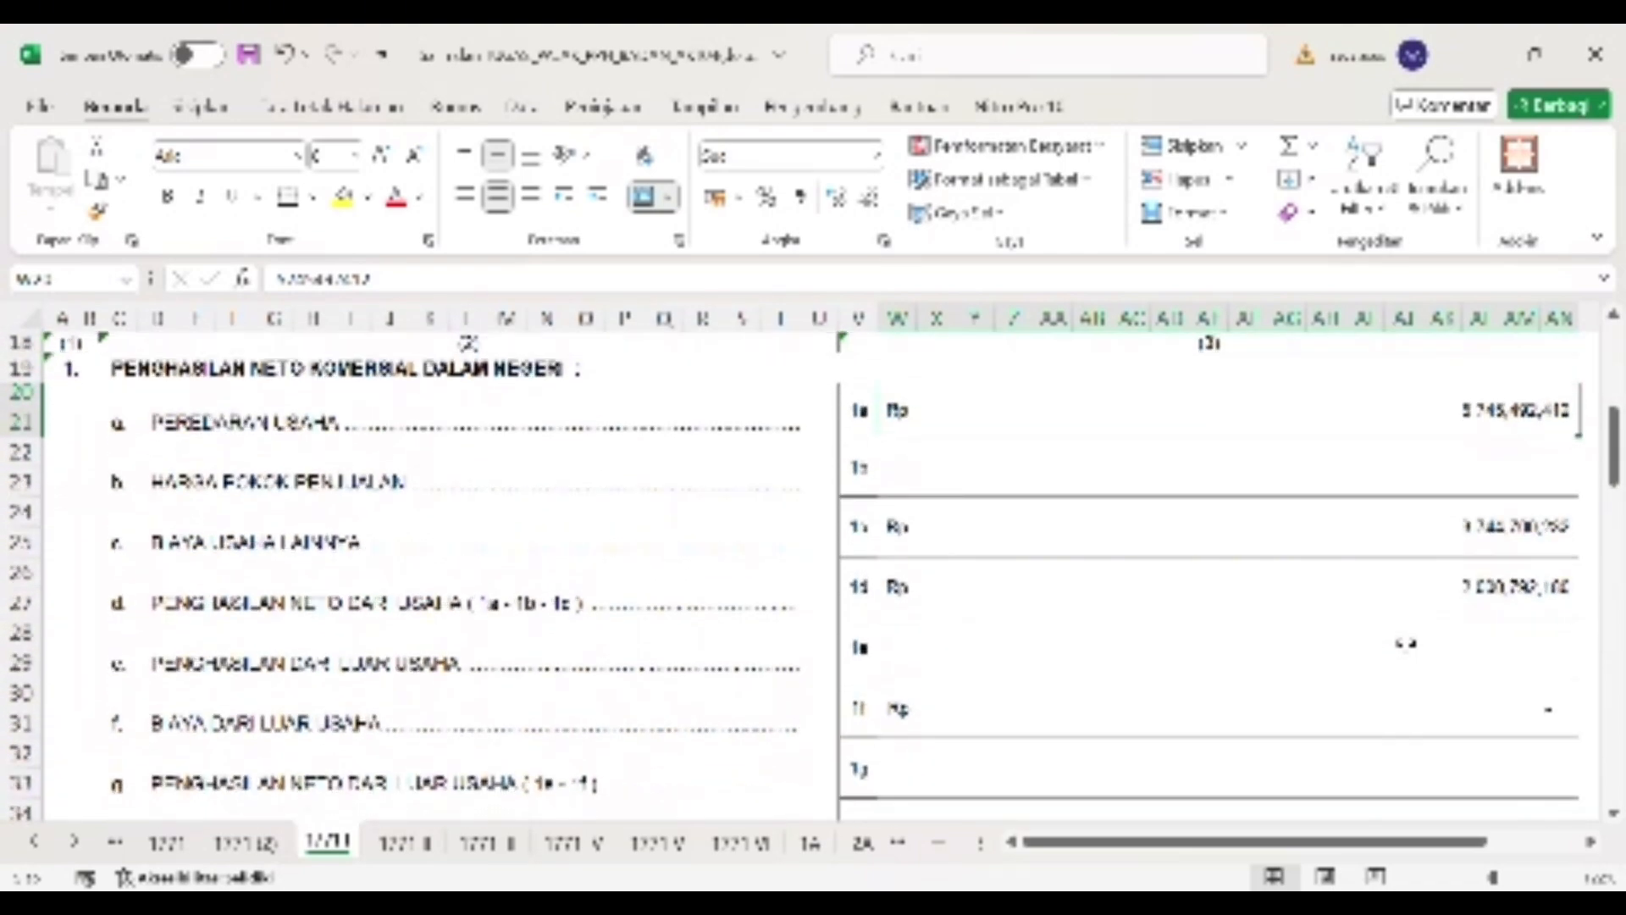
scroll(1406, 644, down, 2)
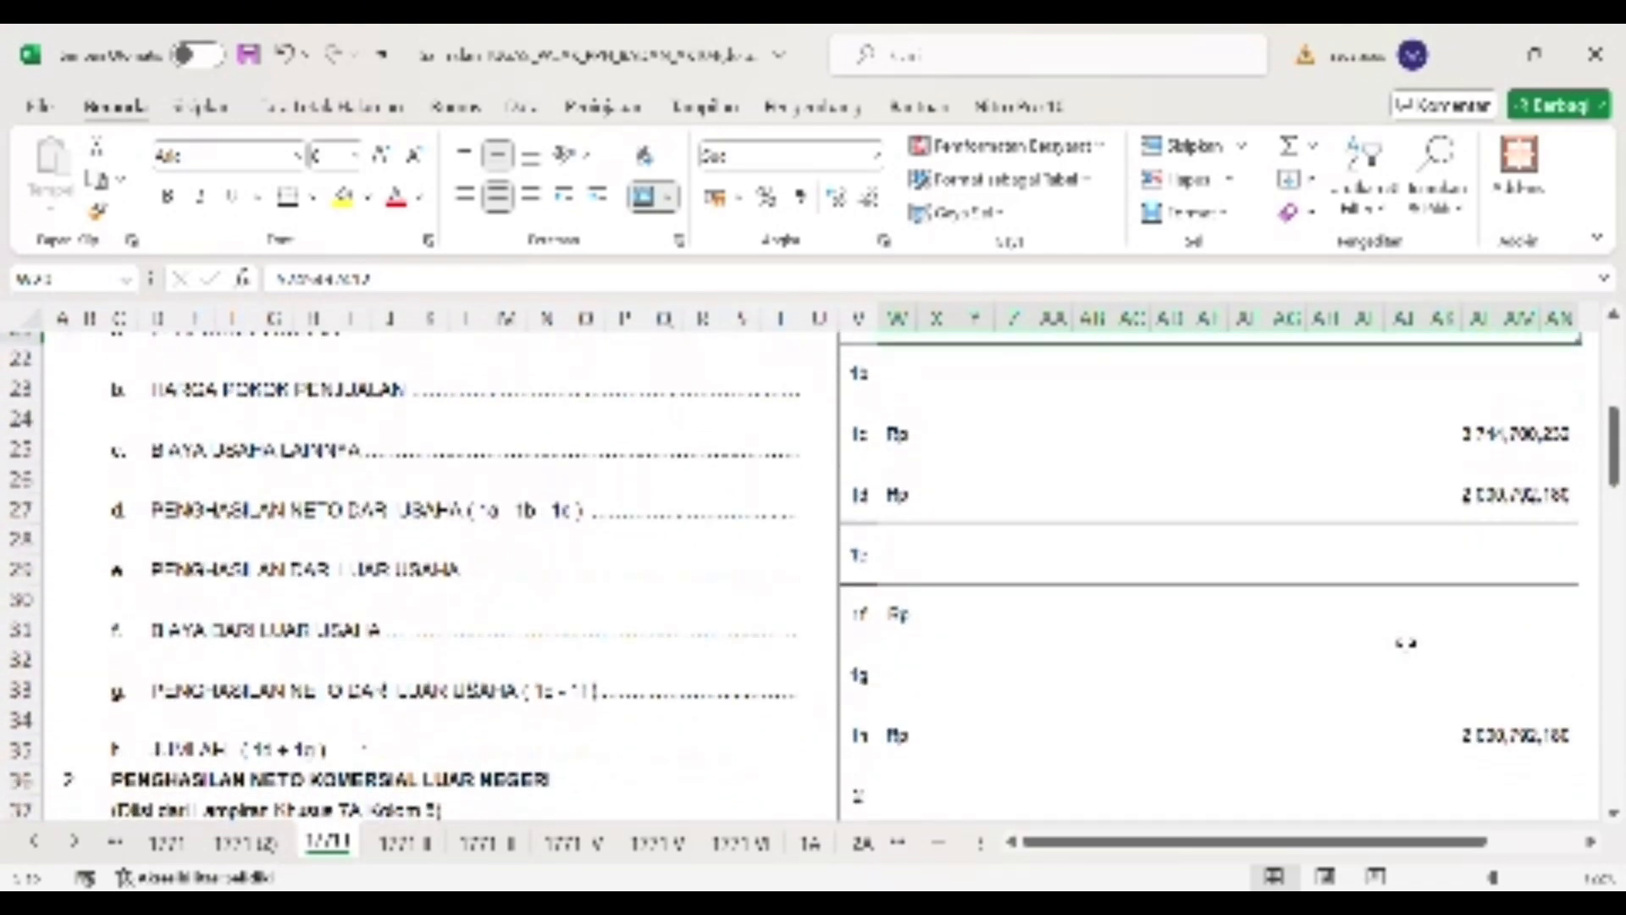
scroll(1406, 644, up, 1)
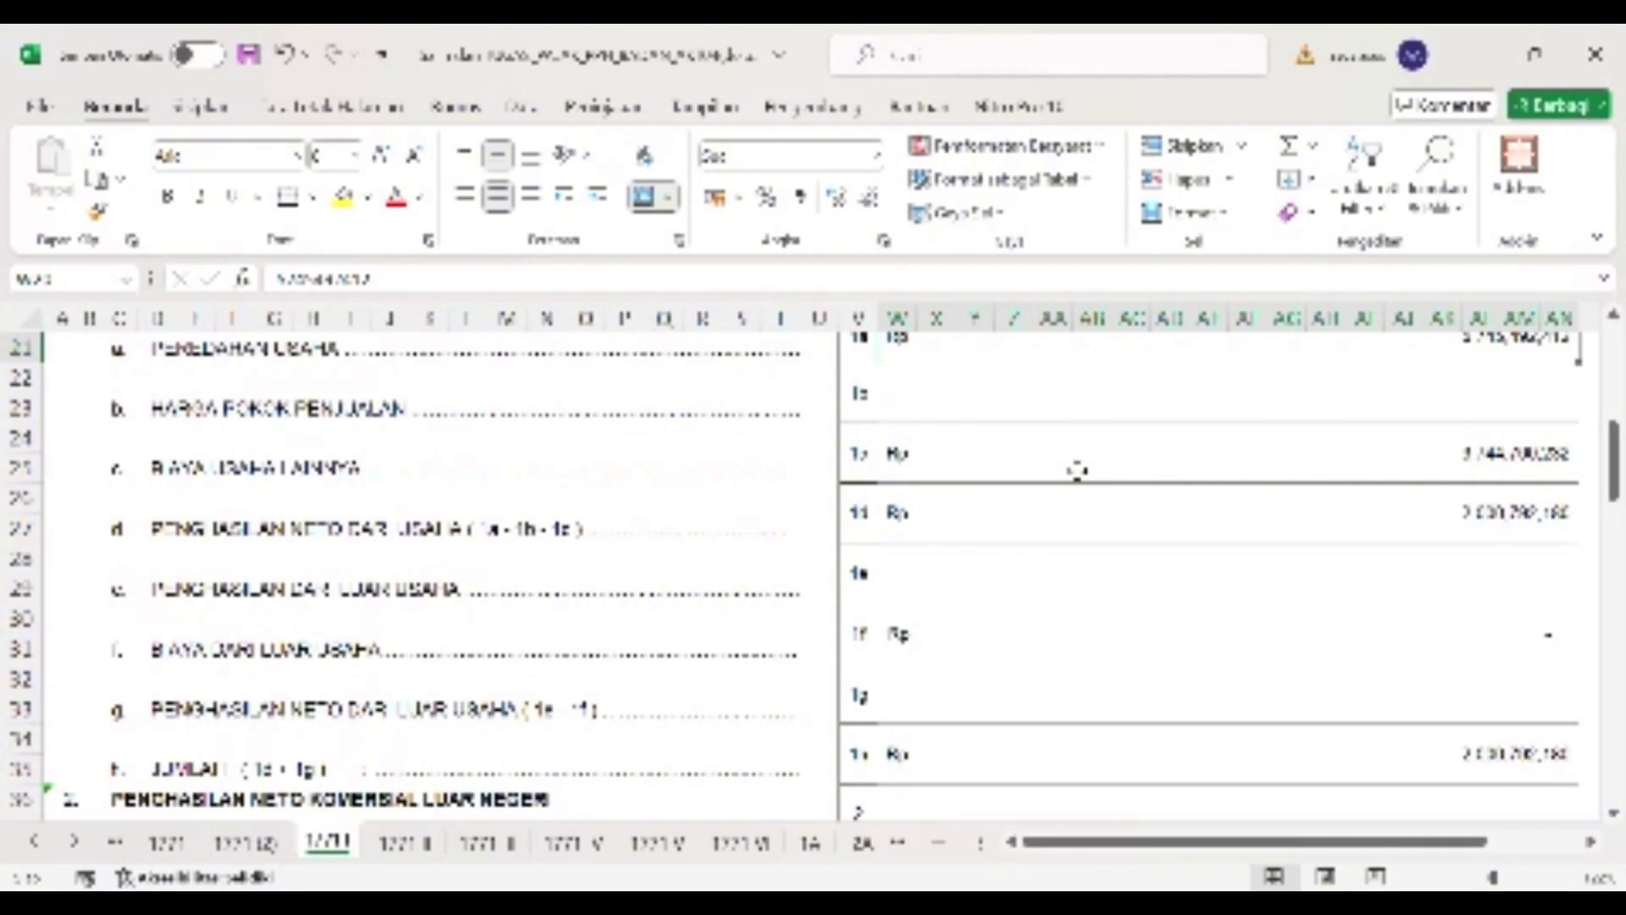
- Check the formula for net business income on line 1d against turnover, cost of goods sold and other business costs
click(1110, 535)
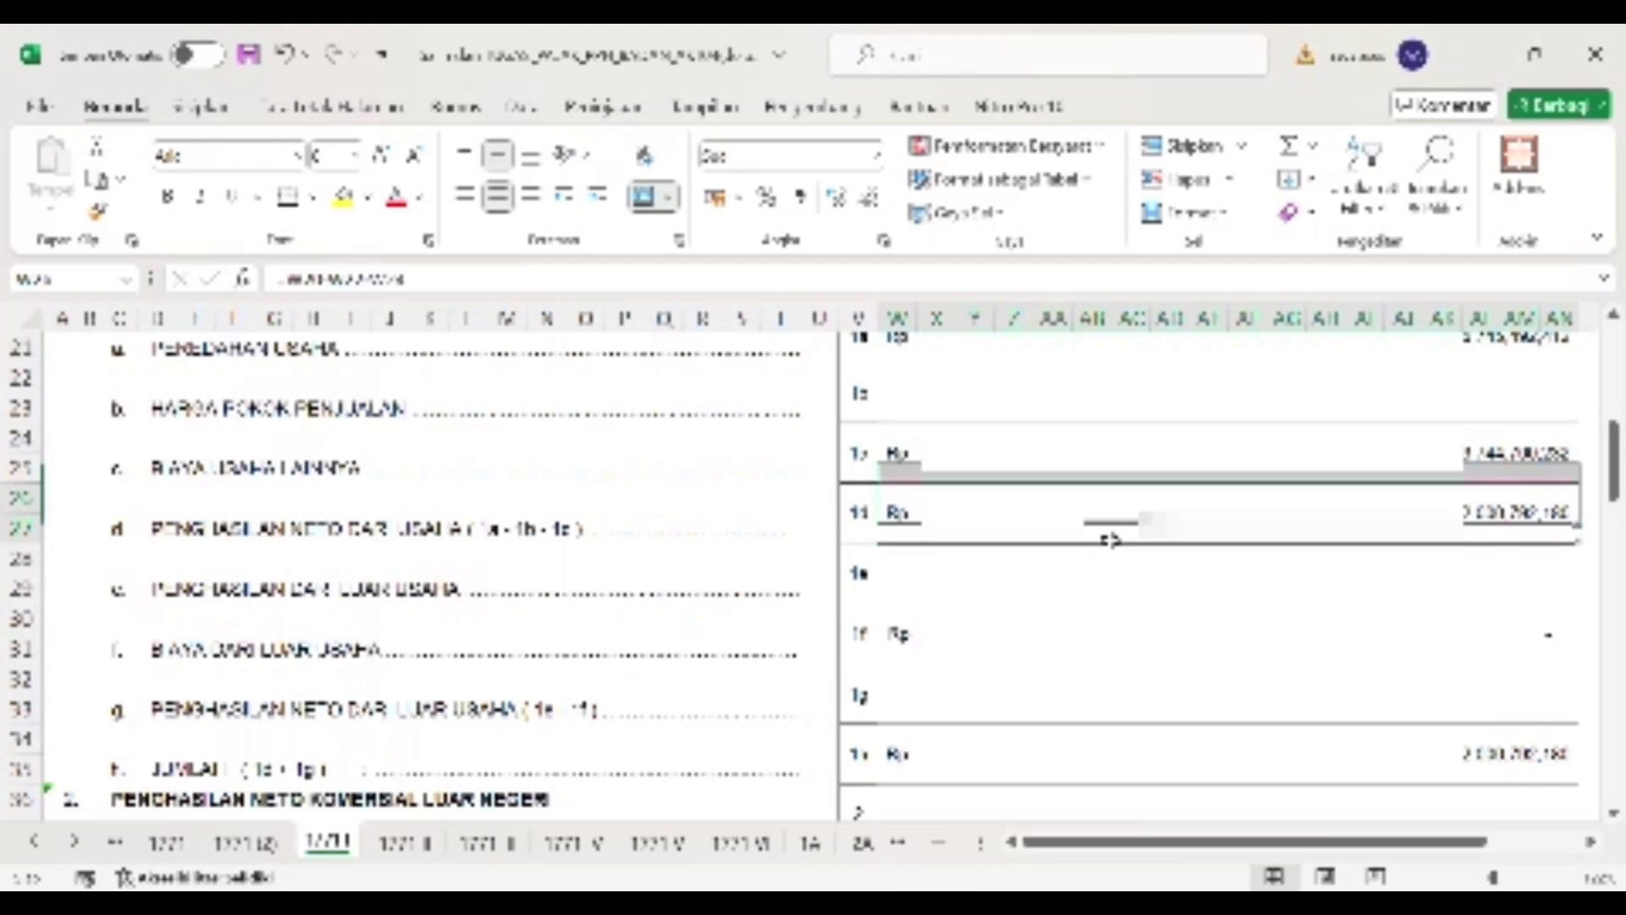
scroll(1191, 581, down, 1)
scroll(1191, 581, up, 2)
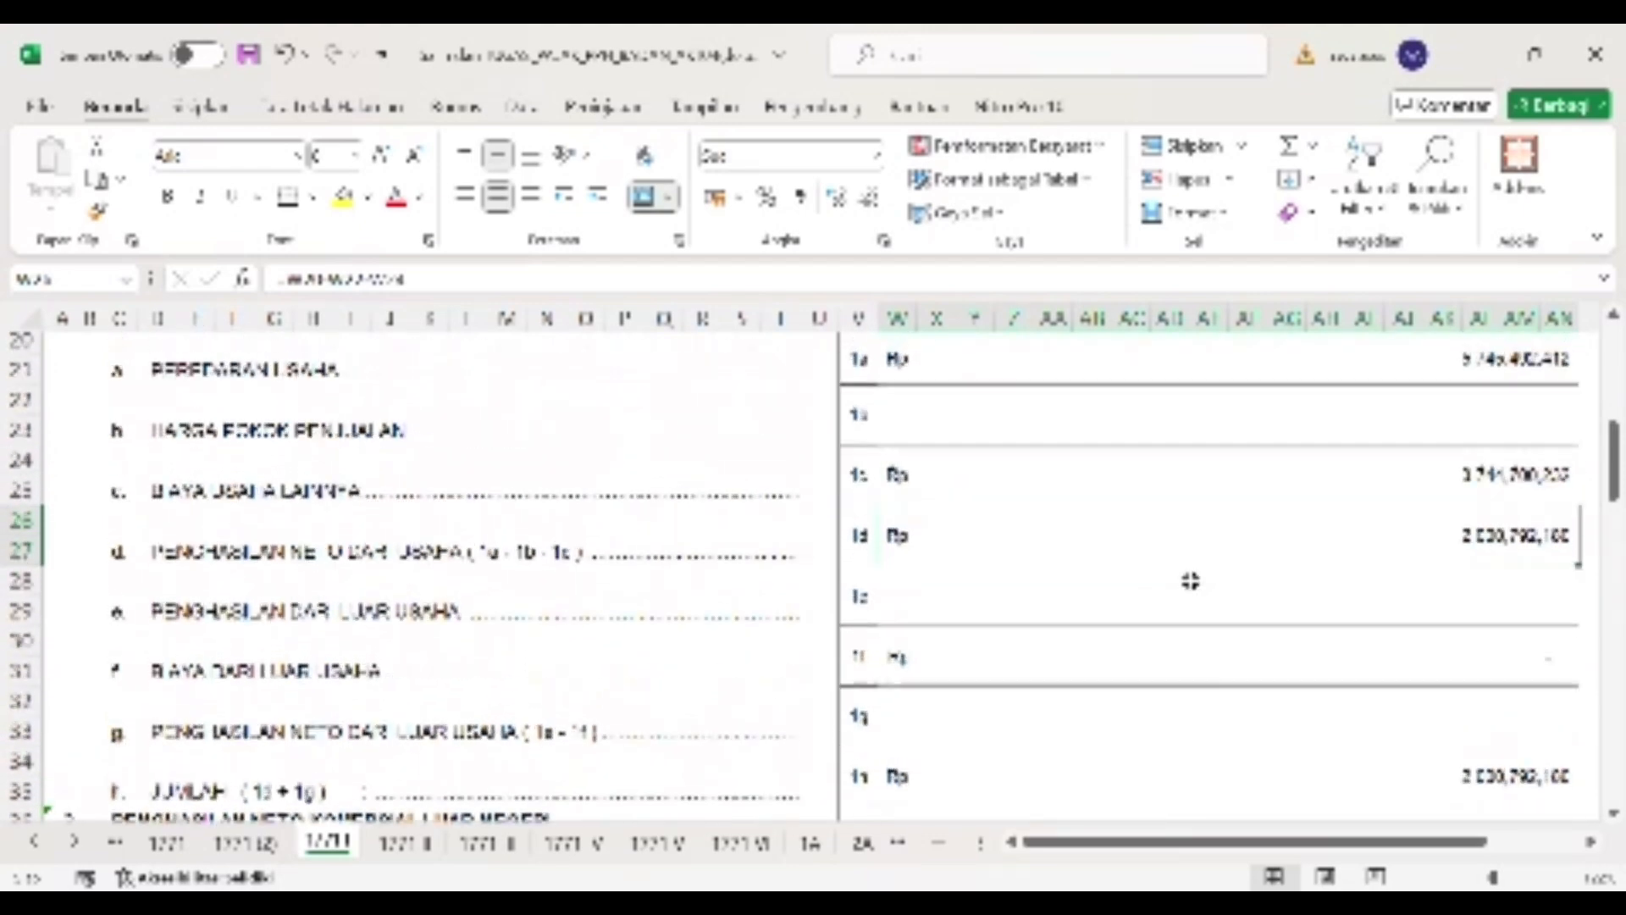
scroll(1191, 581, down, 1)
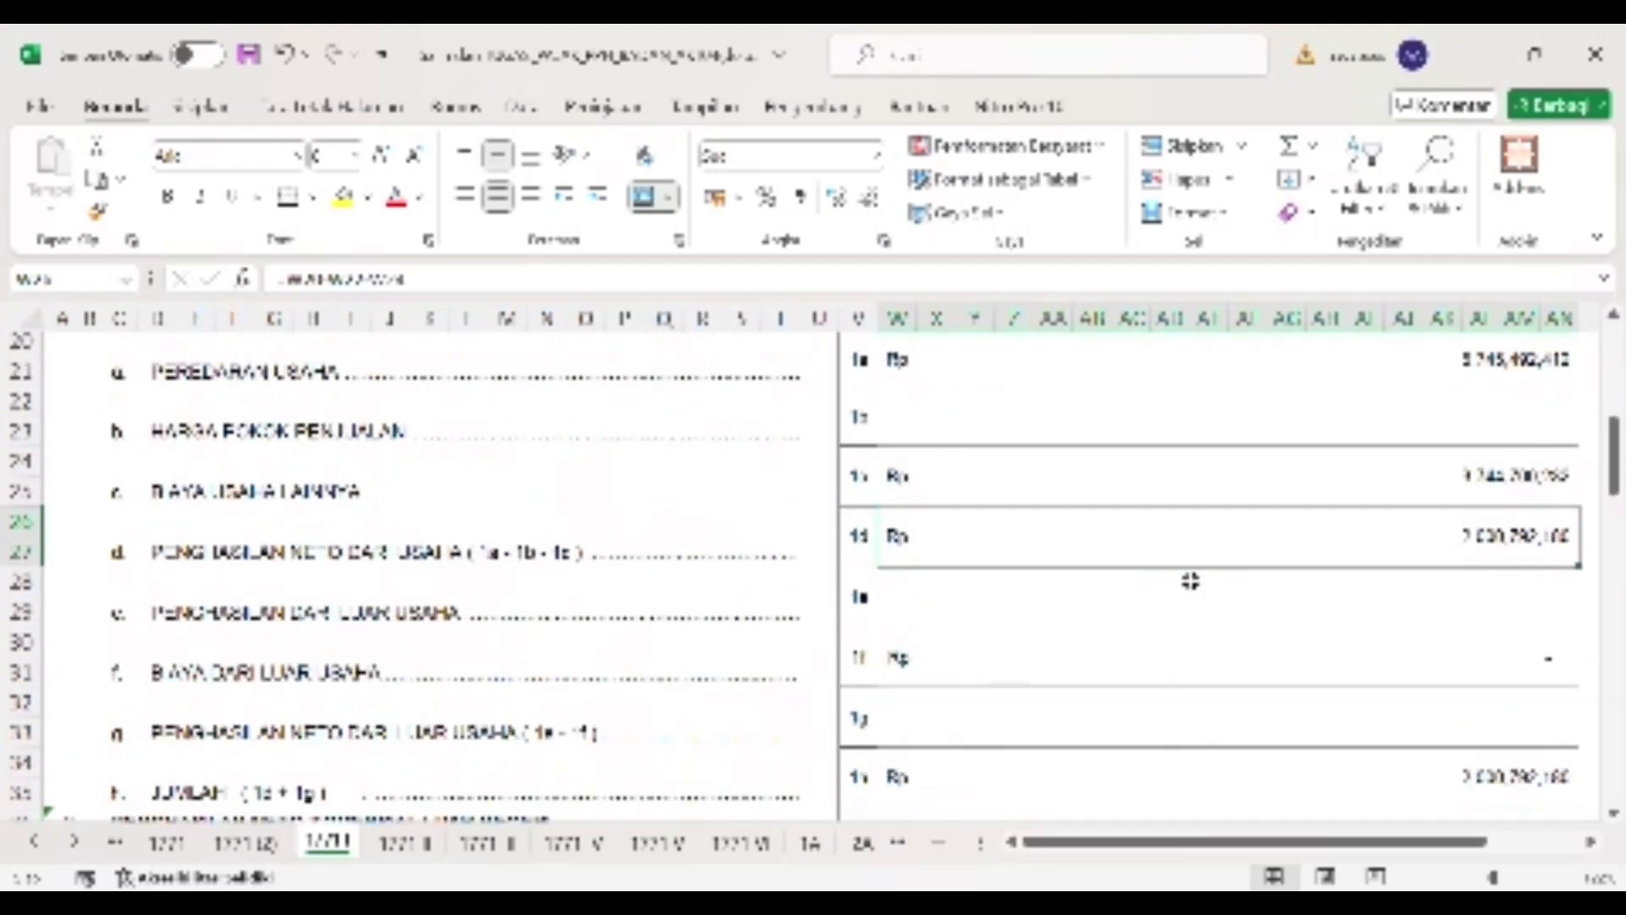
scroll(1191, 581, down, 2)
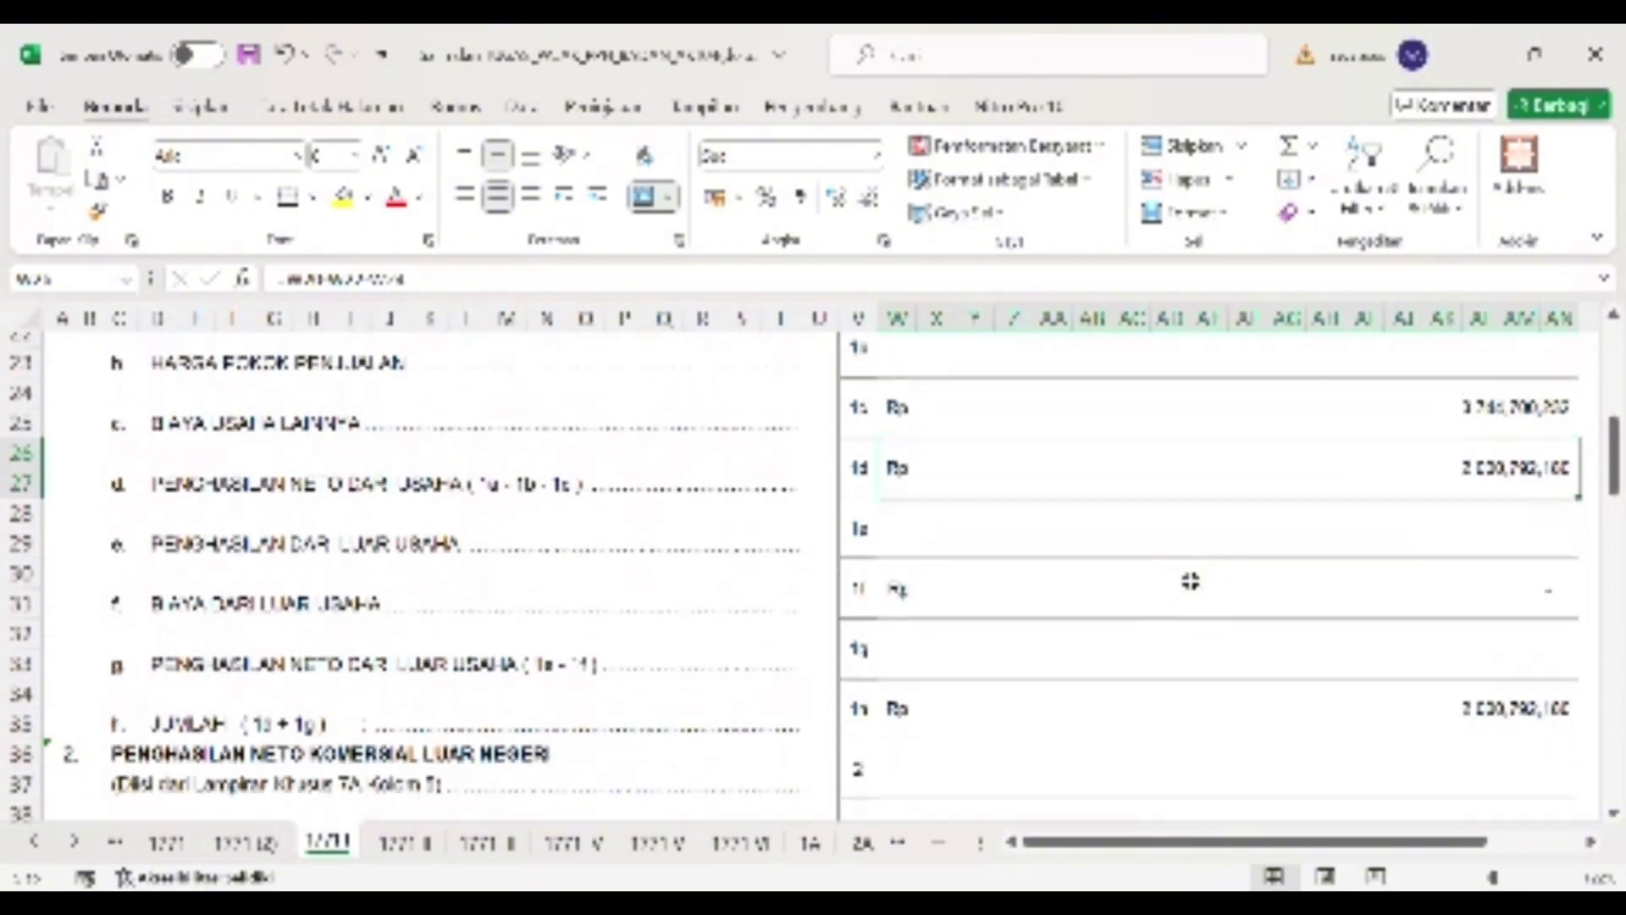
- Examine the non-business income lines, the line 1h sum formula and total commercial net income on line 3
scroll(1188, 578, down, 3)
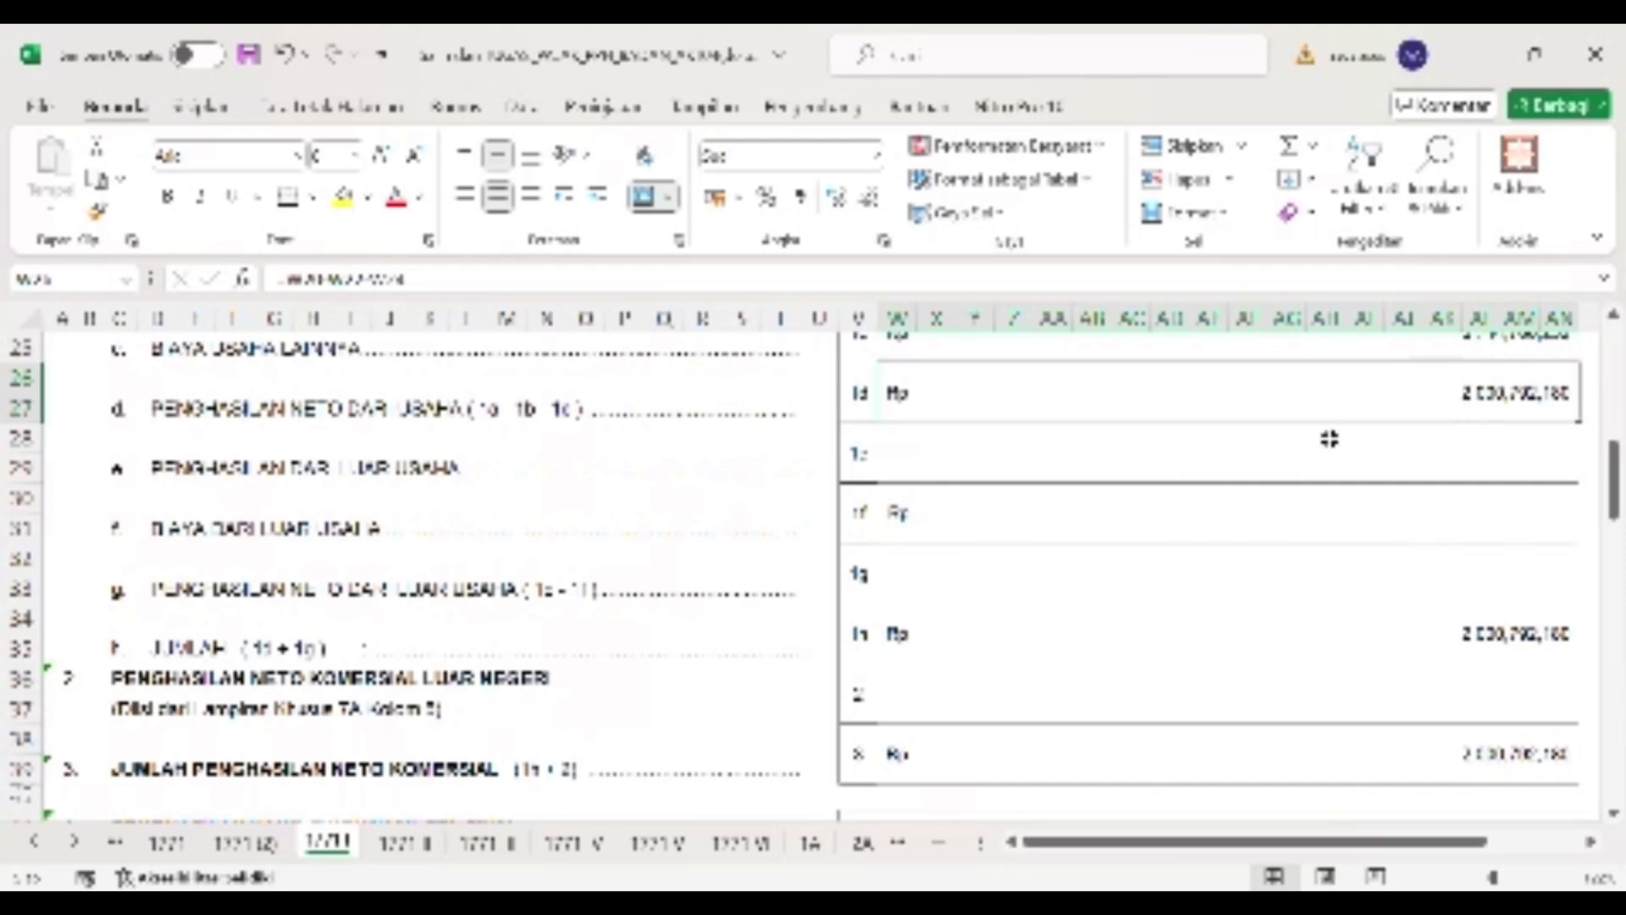
scroll(1250, 580, down, 2)
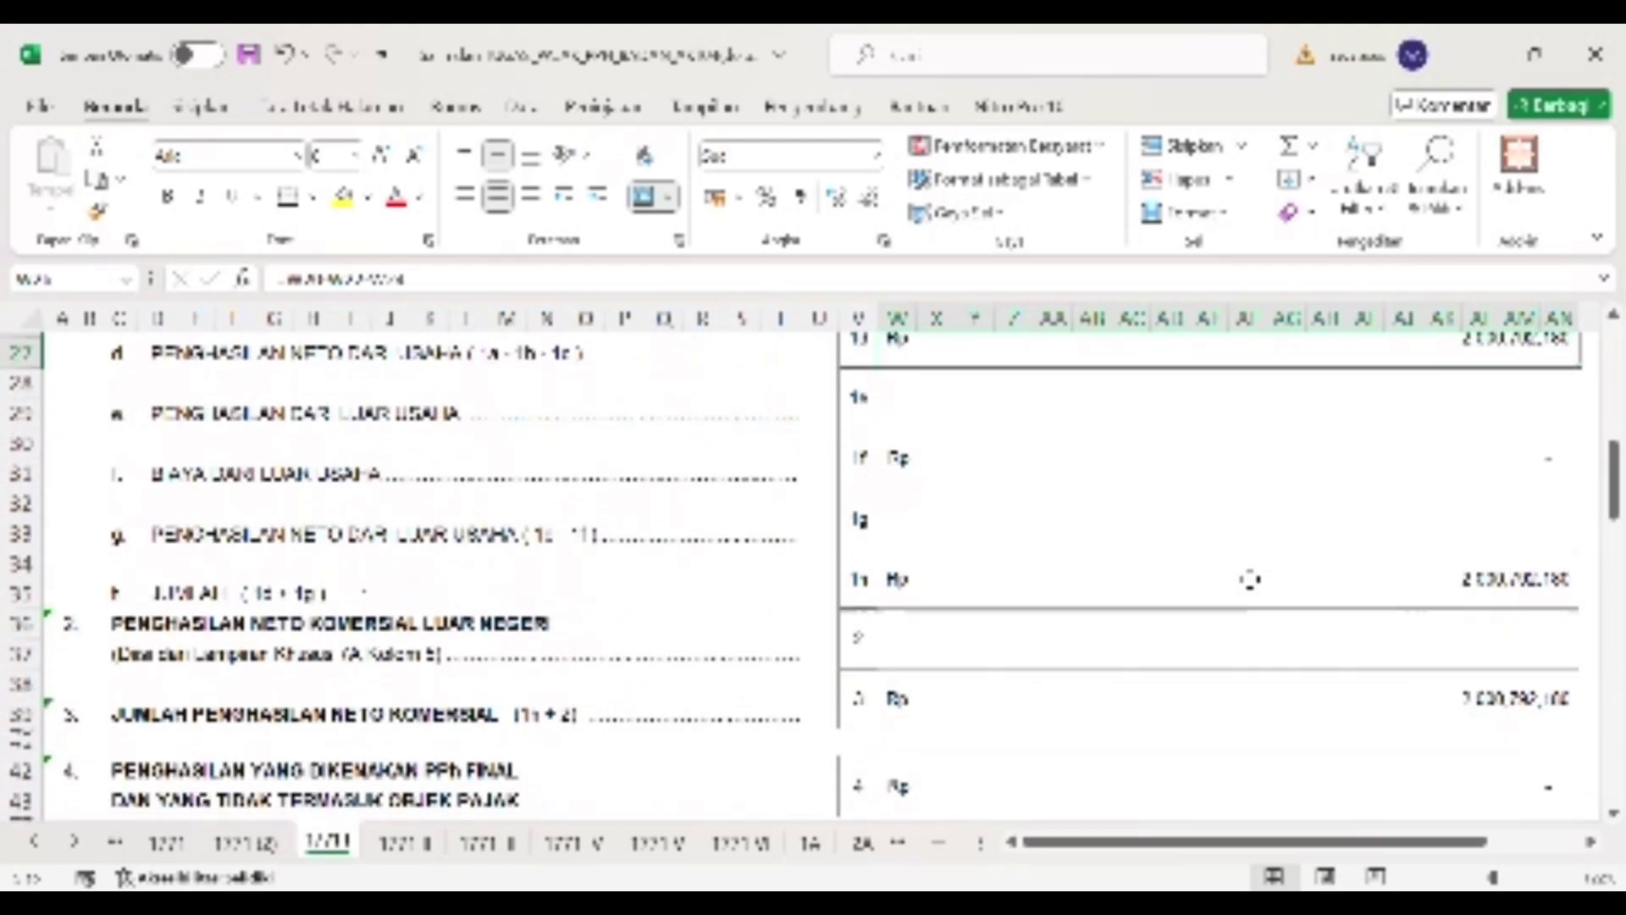
scroll(1250, 579, down, 1)
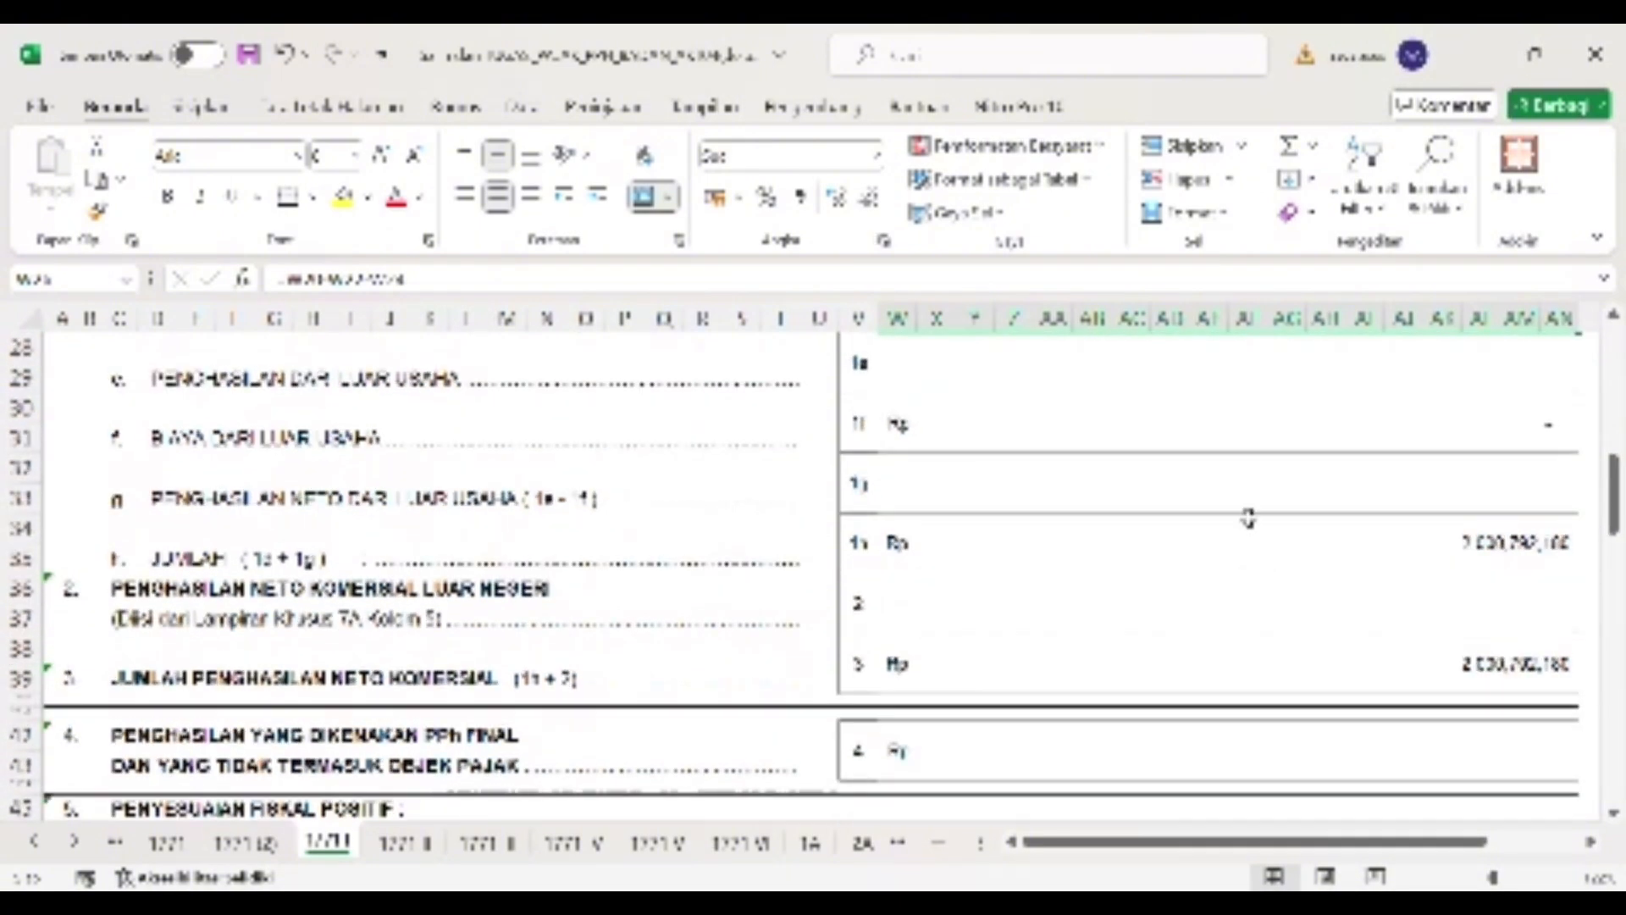
scroll(1243, 512, up, 1)
scroll(1243, 512, down, 1)
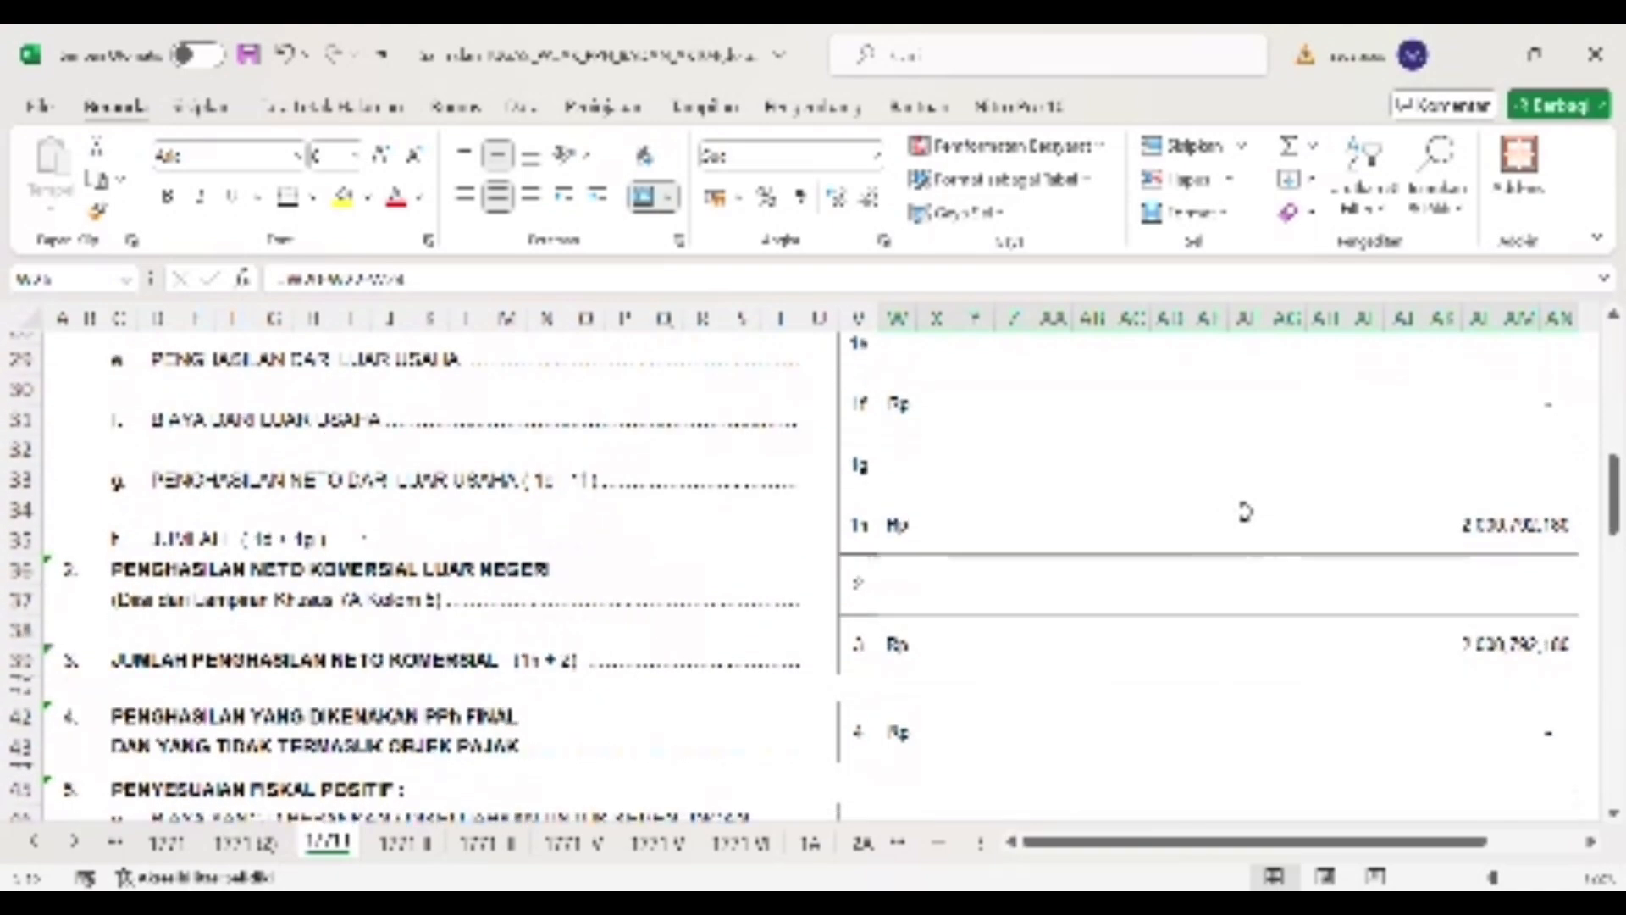
scroll(1243, 511, up, 1)
scroll(1244, 512, up, 1)
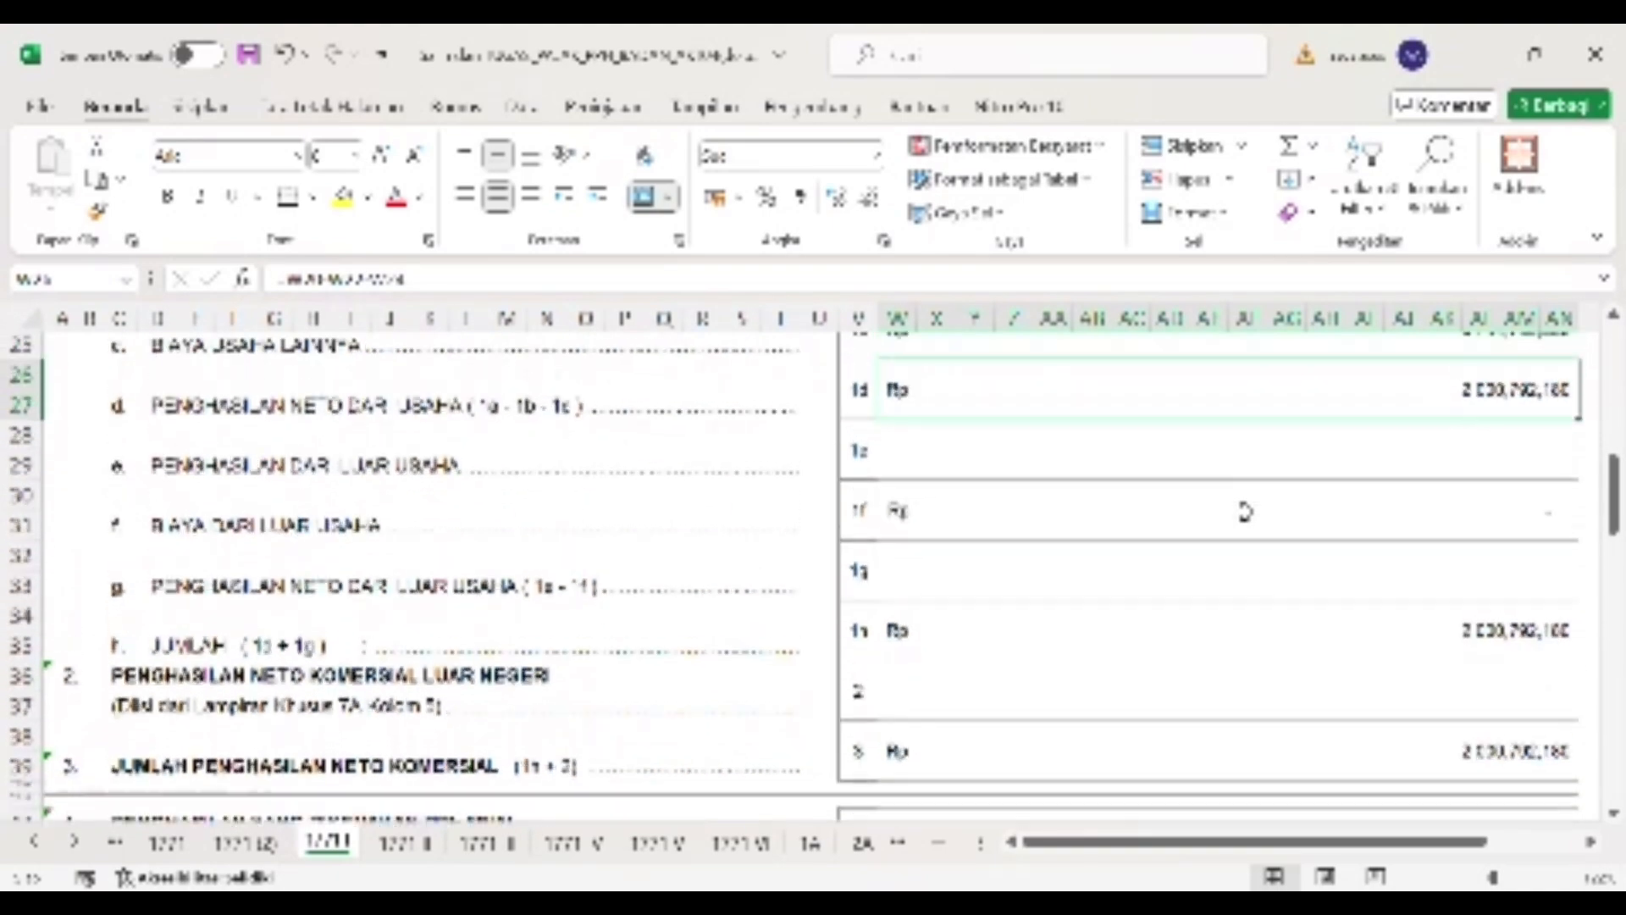
scroll(1243, 512, down, 1)
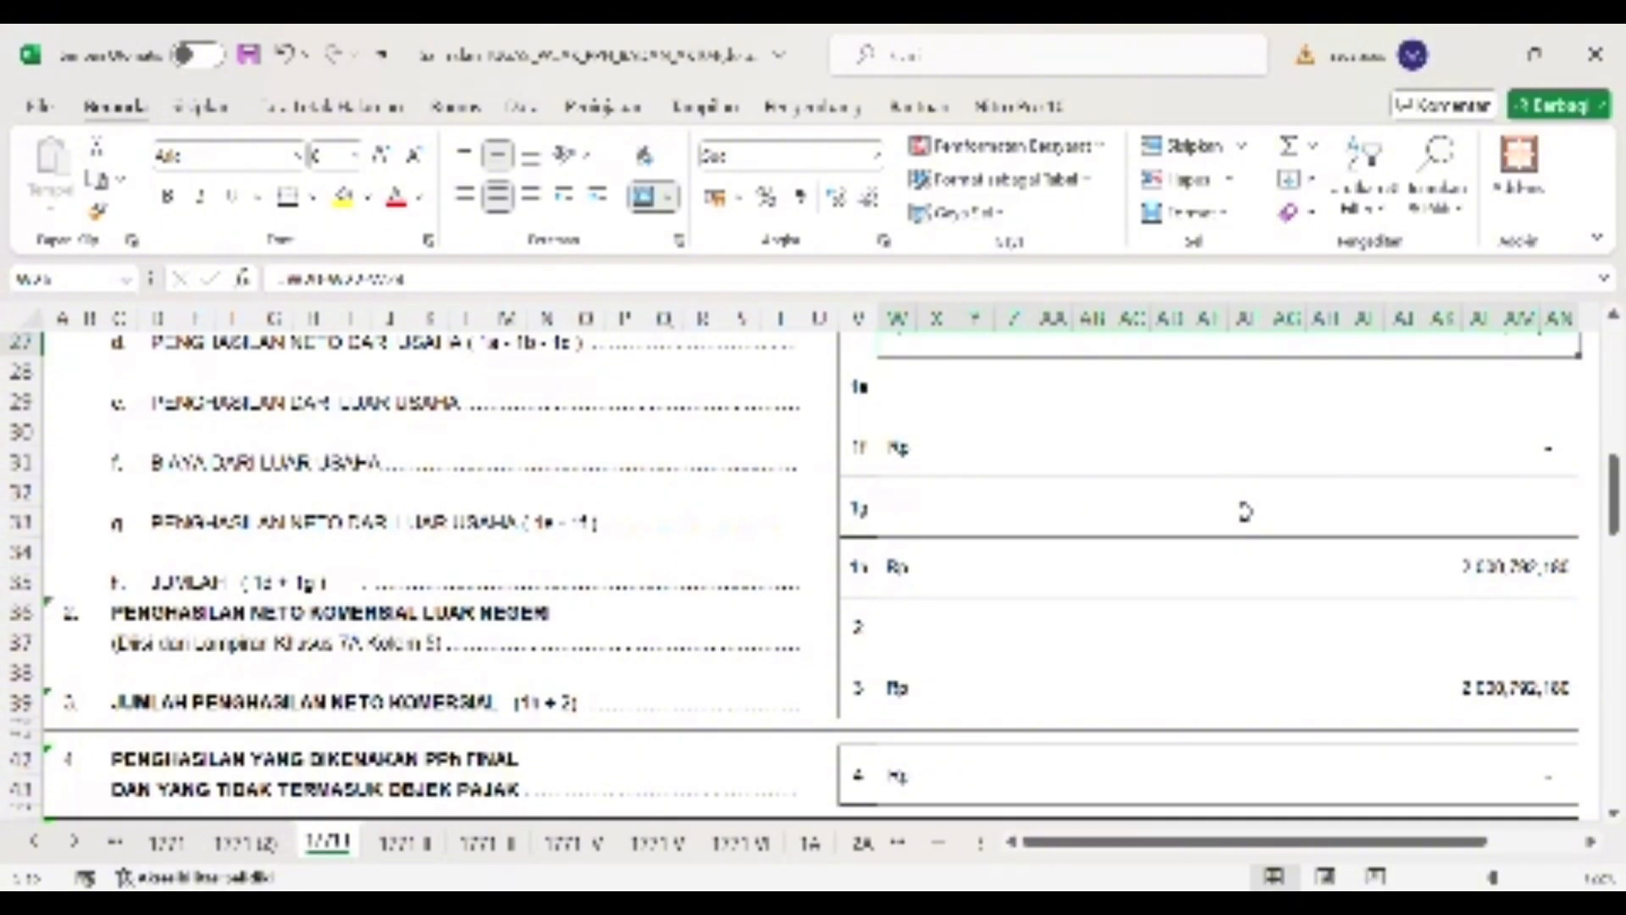
scroll(1245, 511, down, 1)
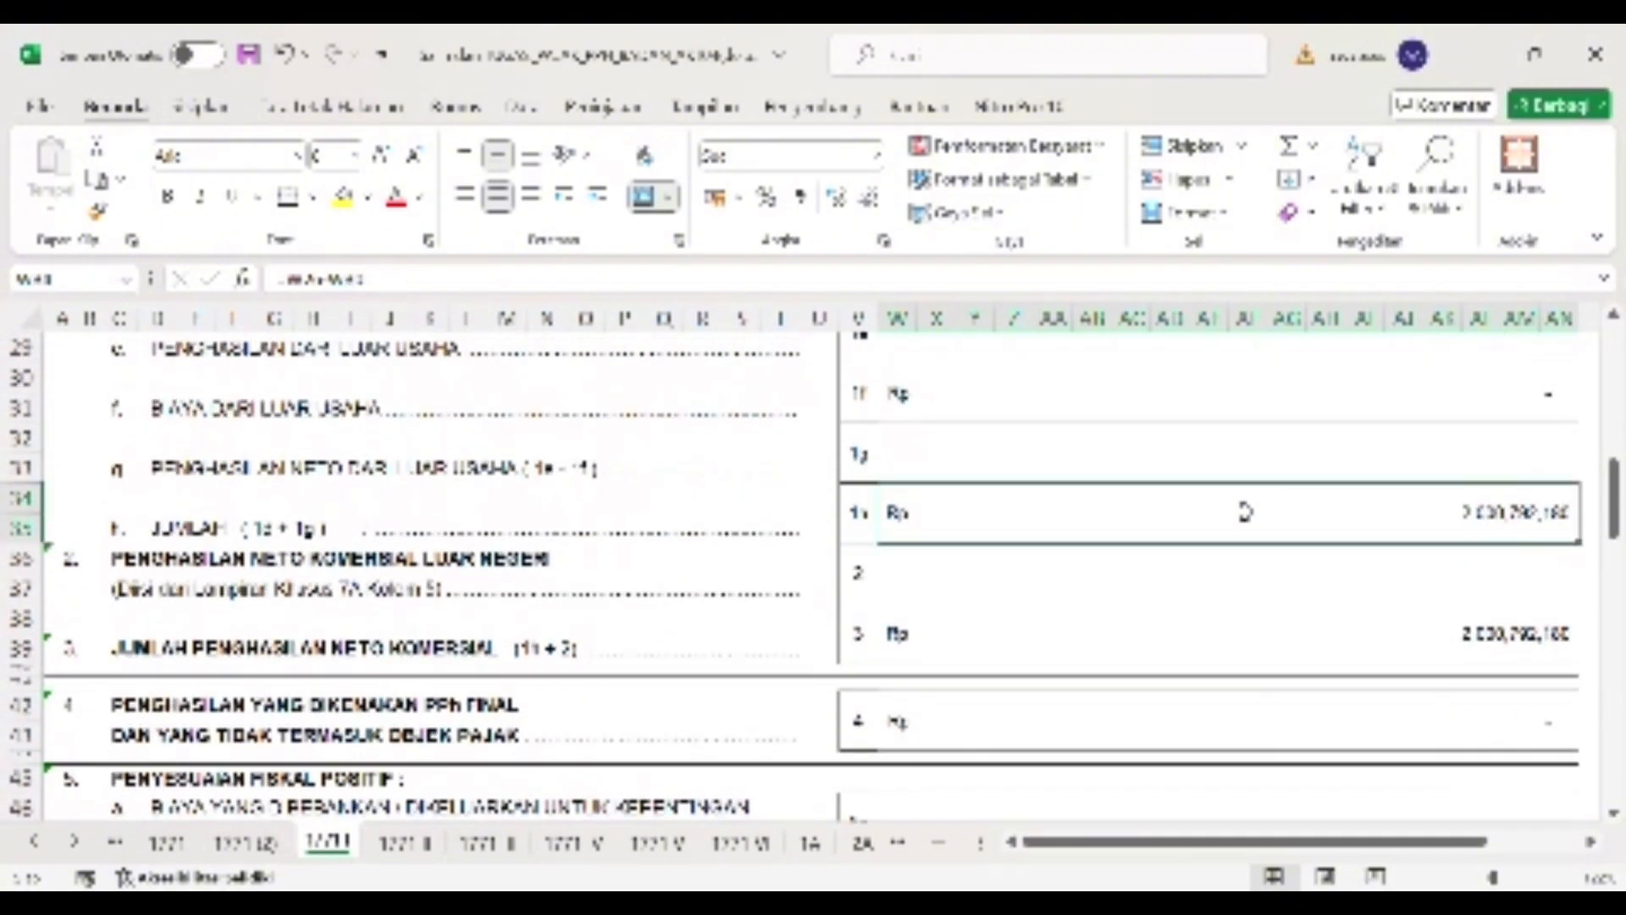
- Check the donations entry on line 5e and review the remaining positive fiscal adjustments through the line 5m total
scroll(1143, 515, down, 6)
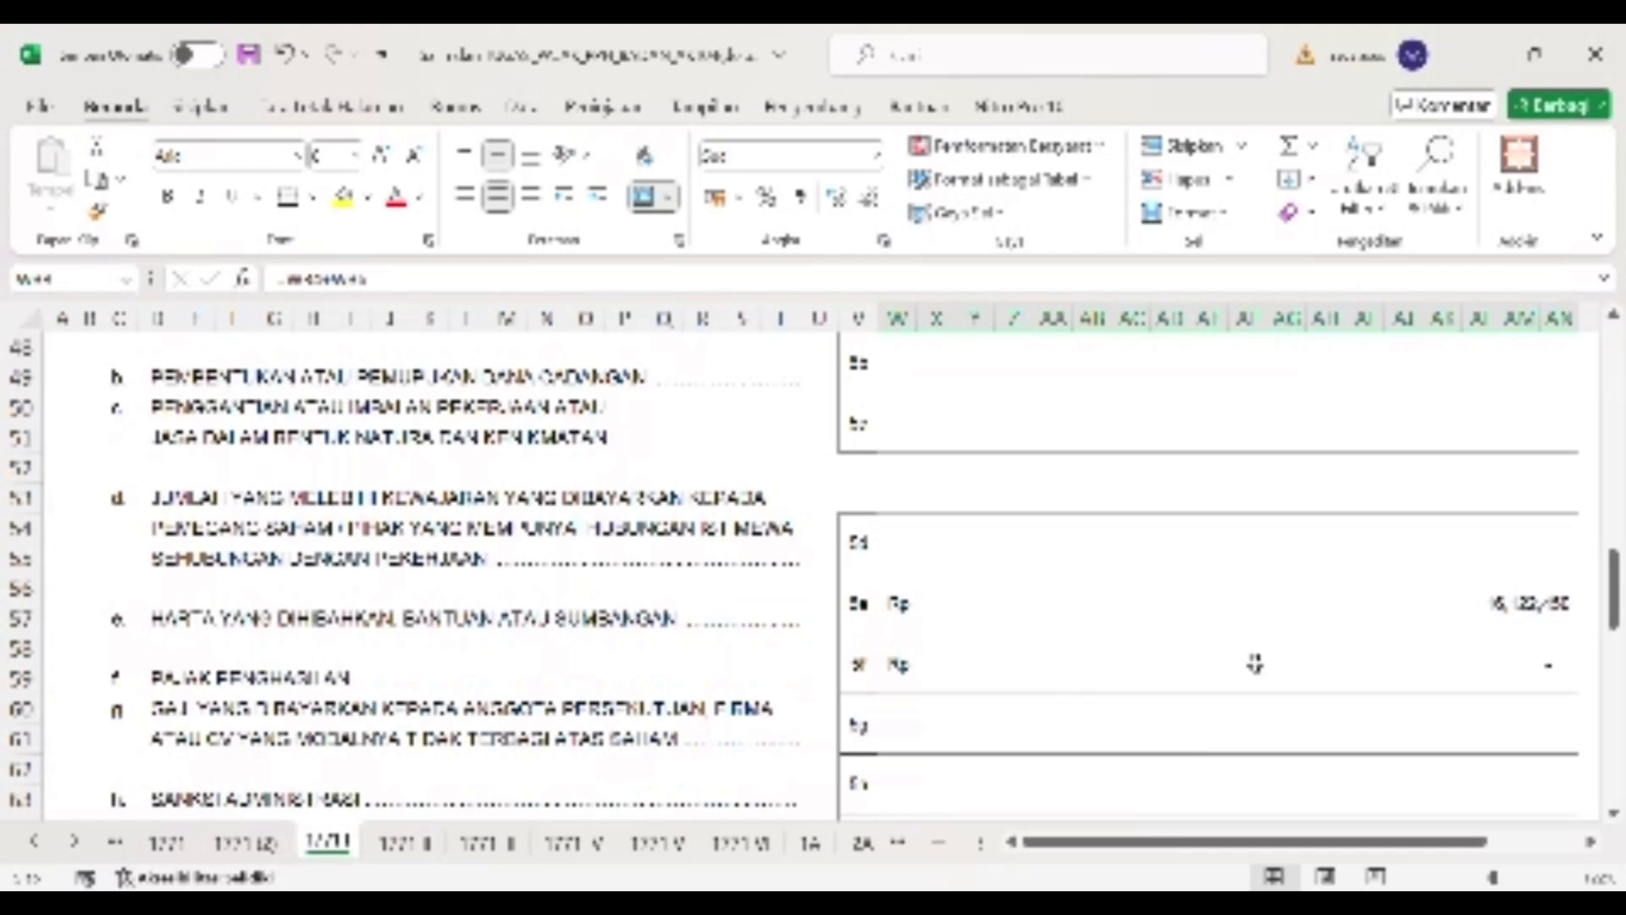
click(1242, 615)
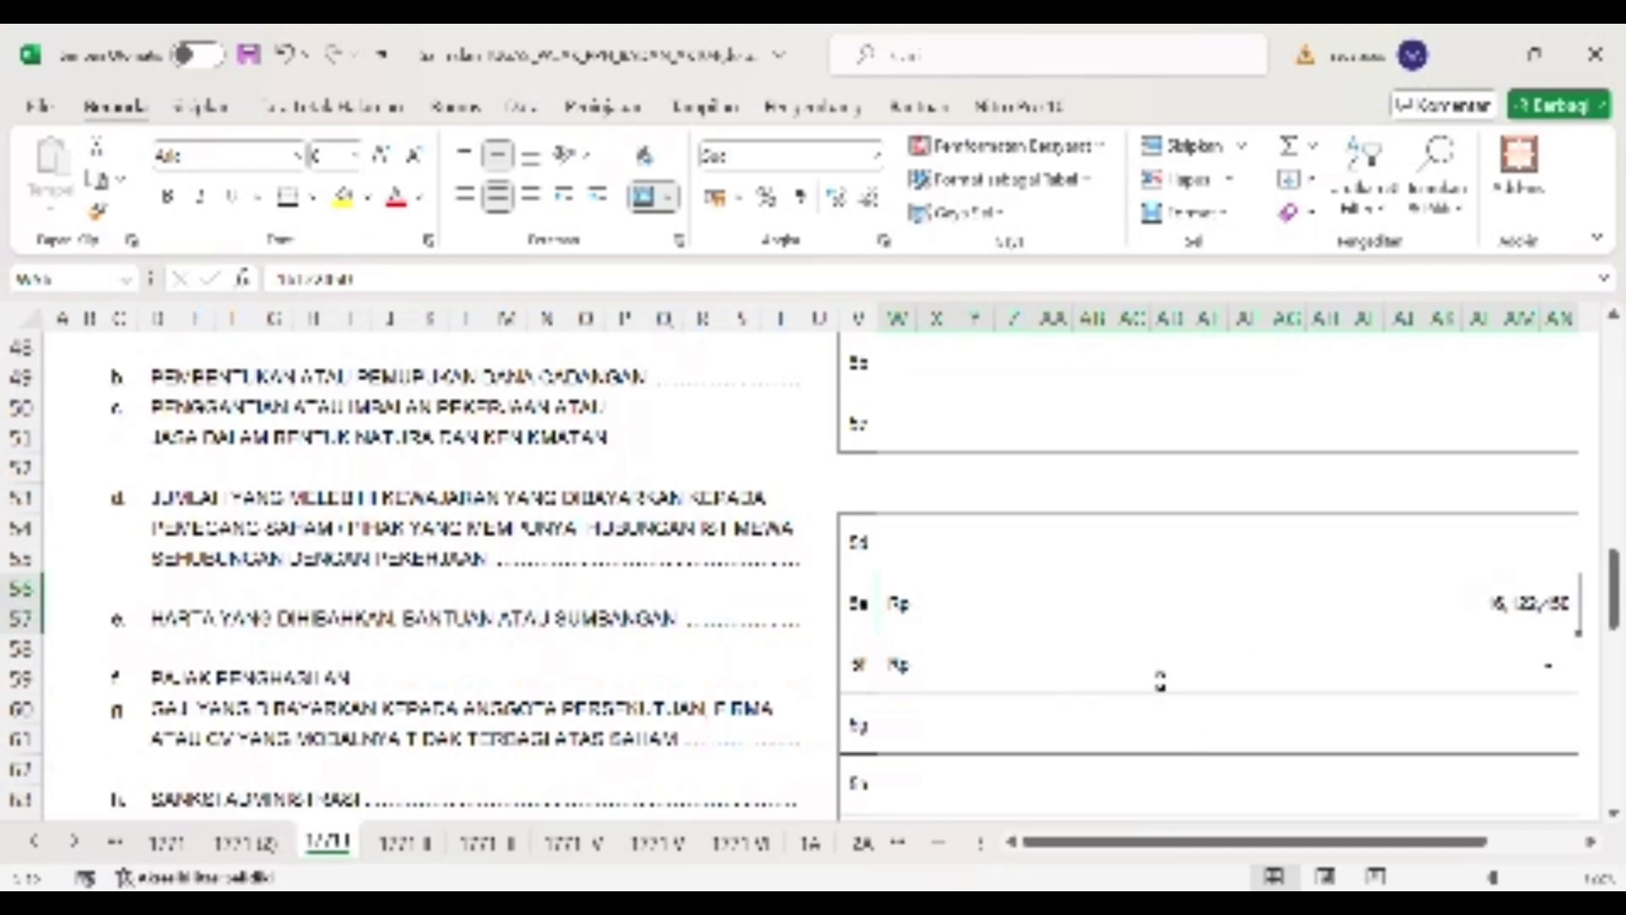
scroll(1163, 682, down, 2)
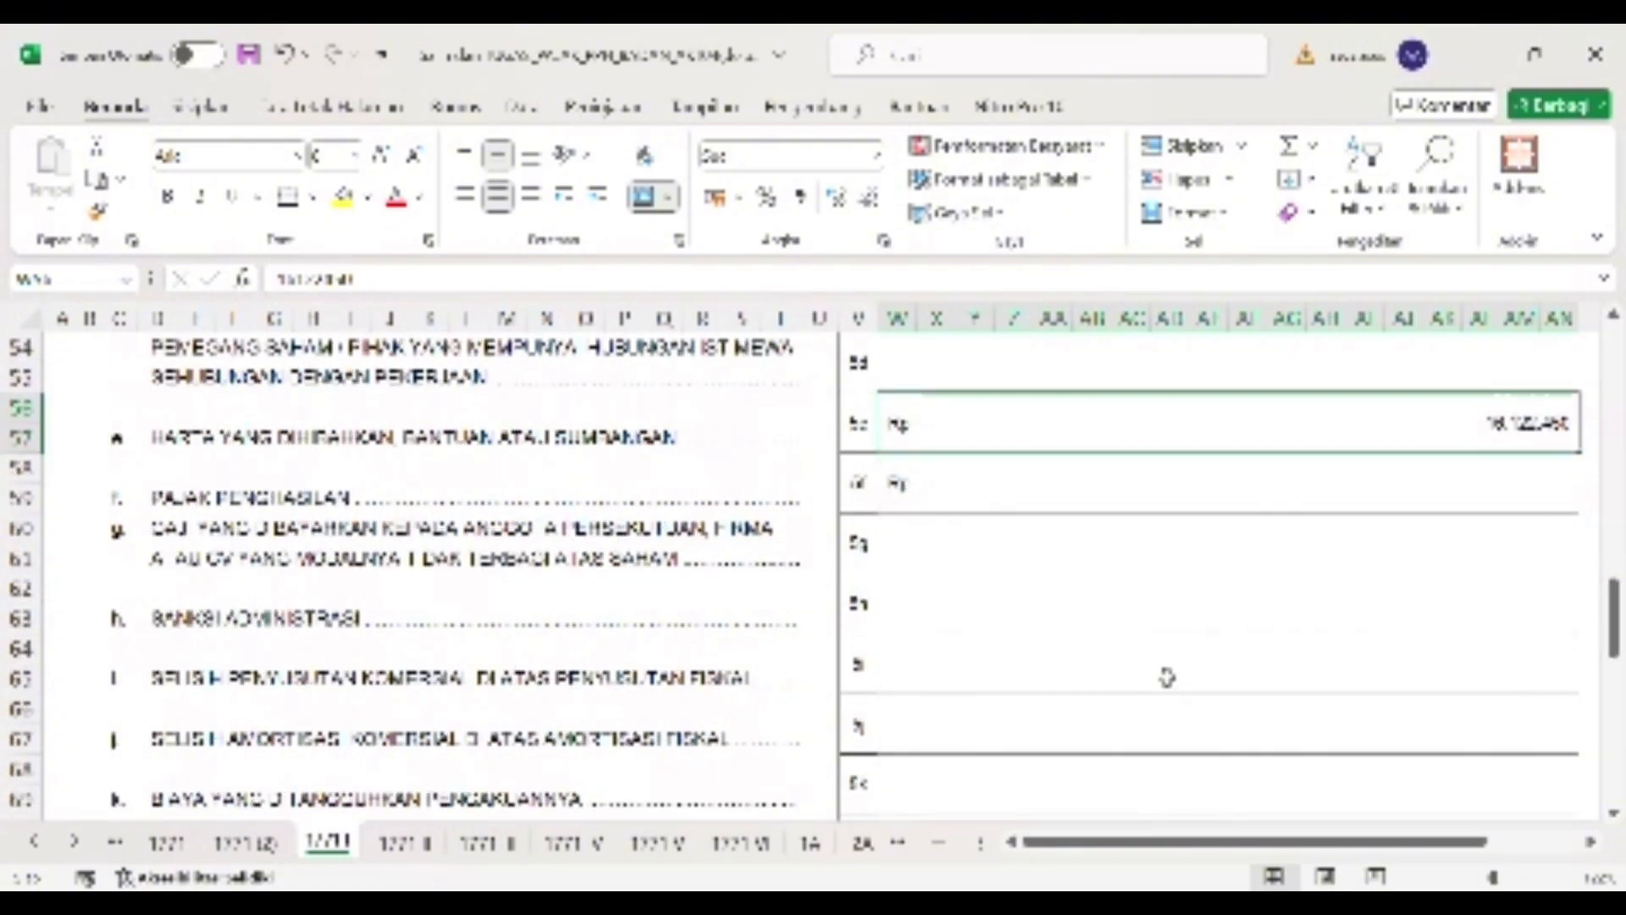
scroll(1166, 678, down, 4)
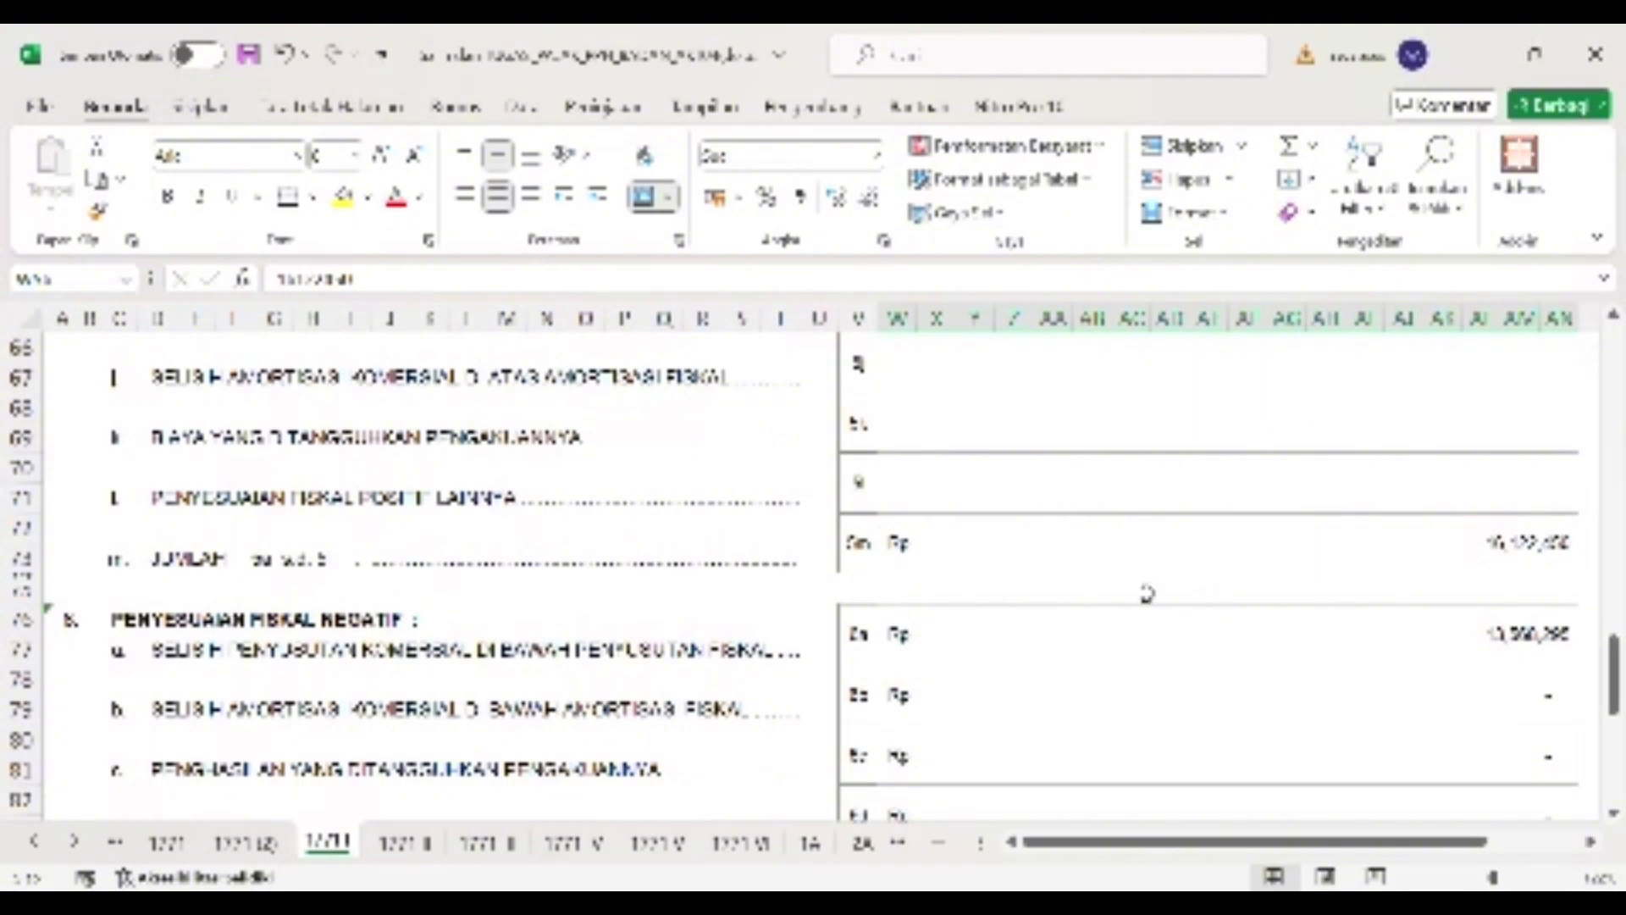
- Examine the negative fiscal adjustments in section 6, the investment facility in section 7 and fiscal net income on line 8
scroll(1147, 593, down, 1)
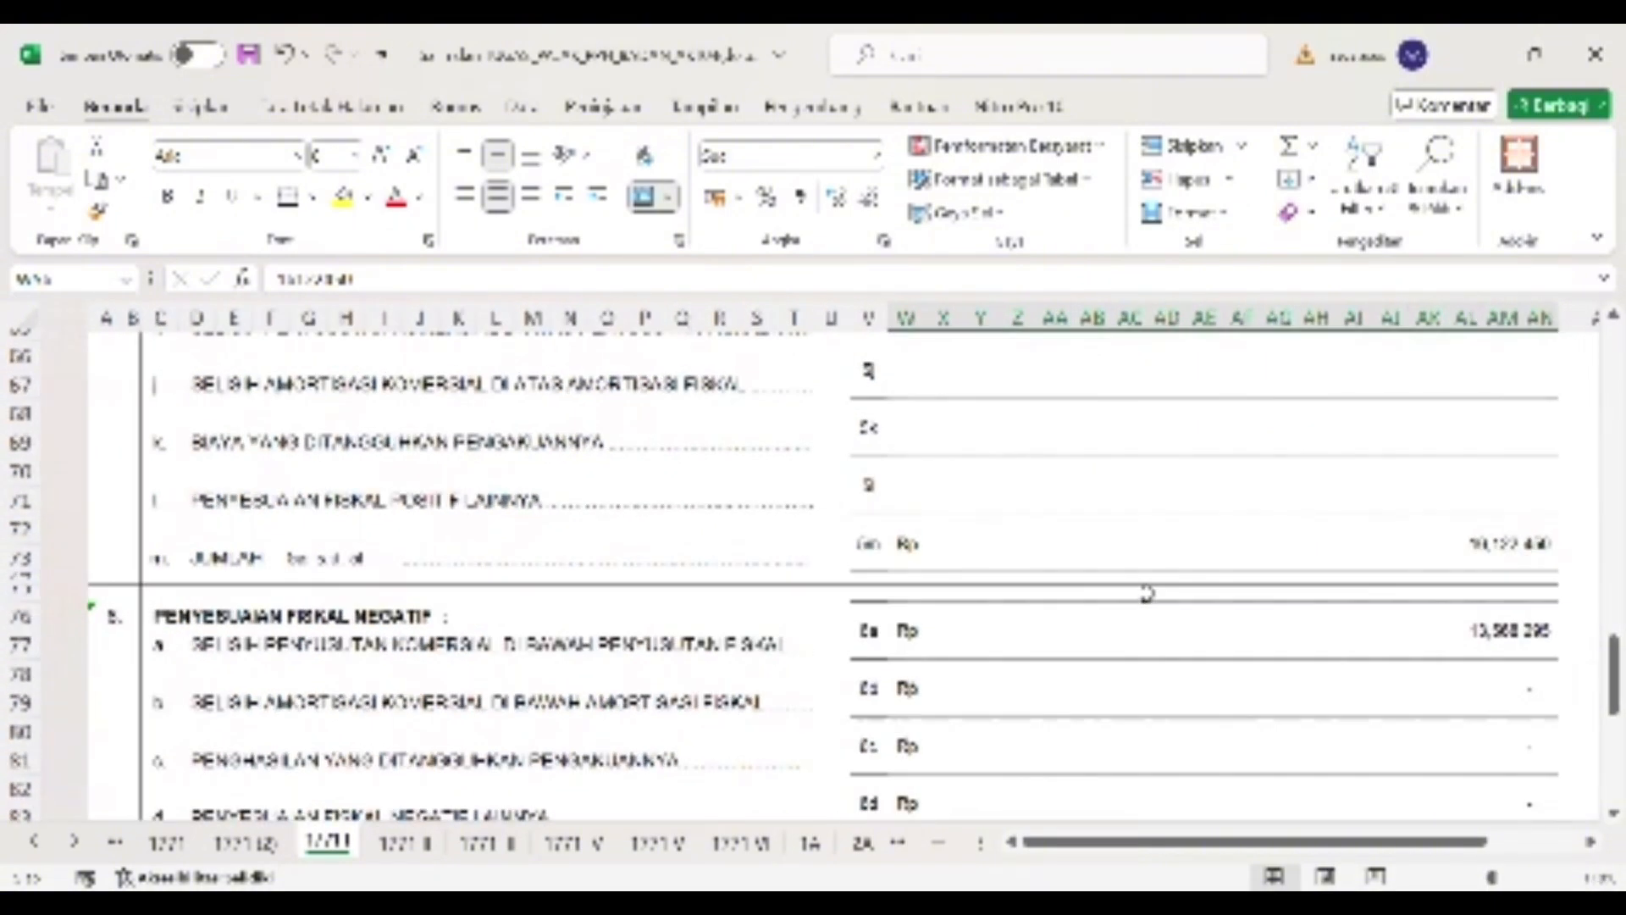
scroll(1147, 593, down, 3)
scroll(1147, 593, down, 1)
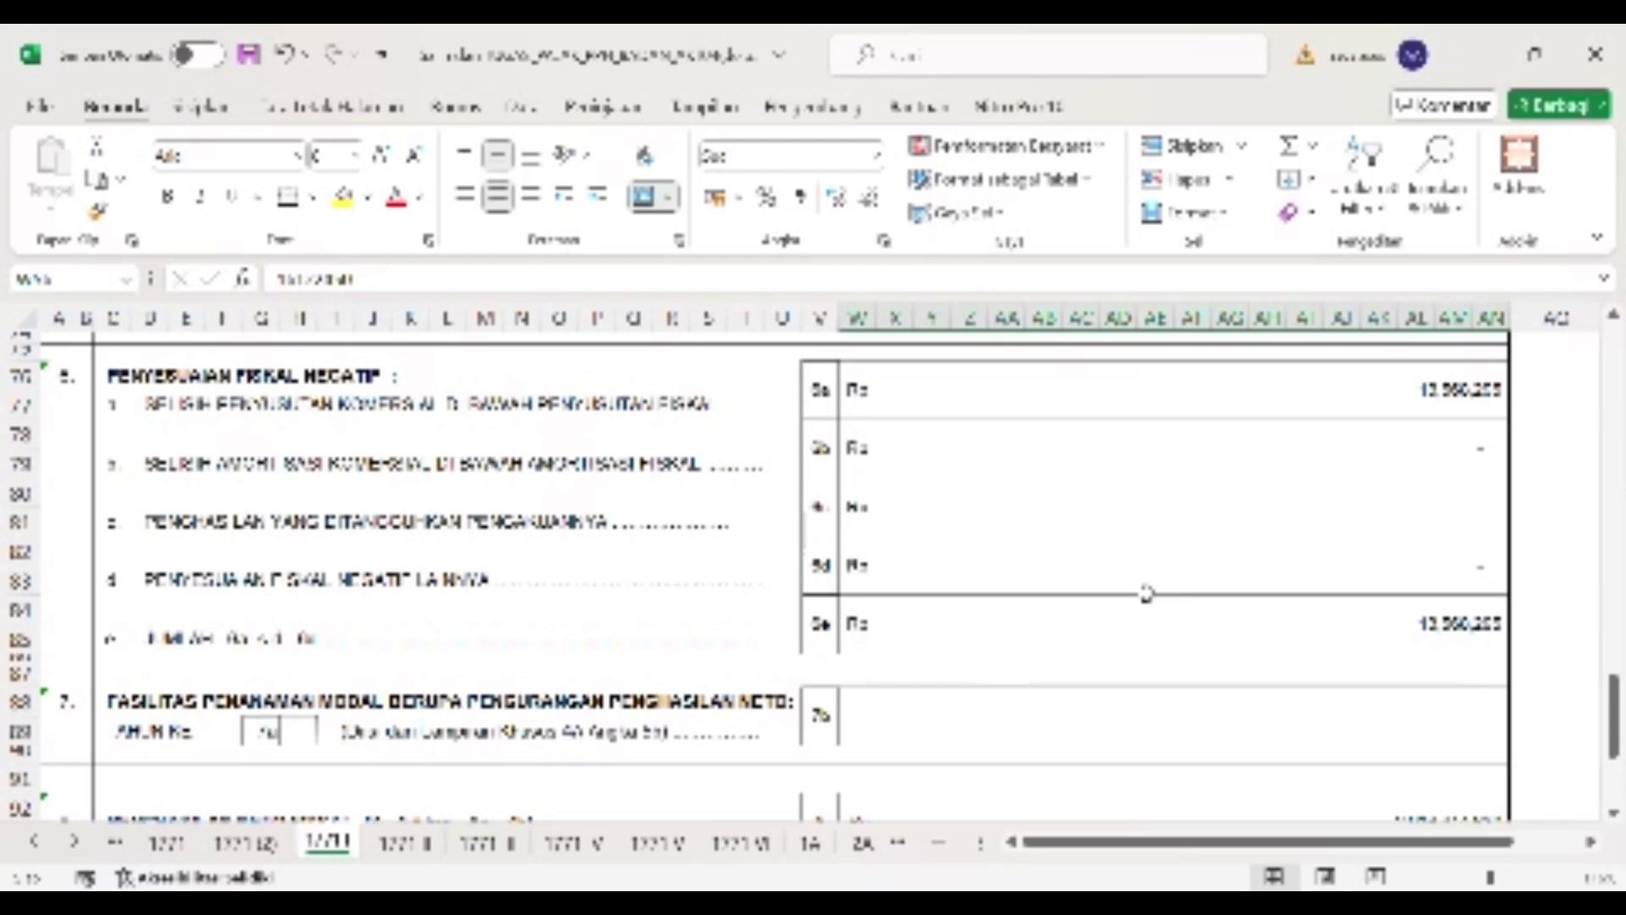
scroll(1146, 593, down, 3)
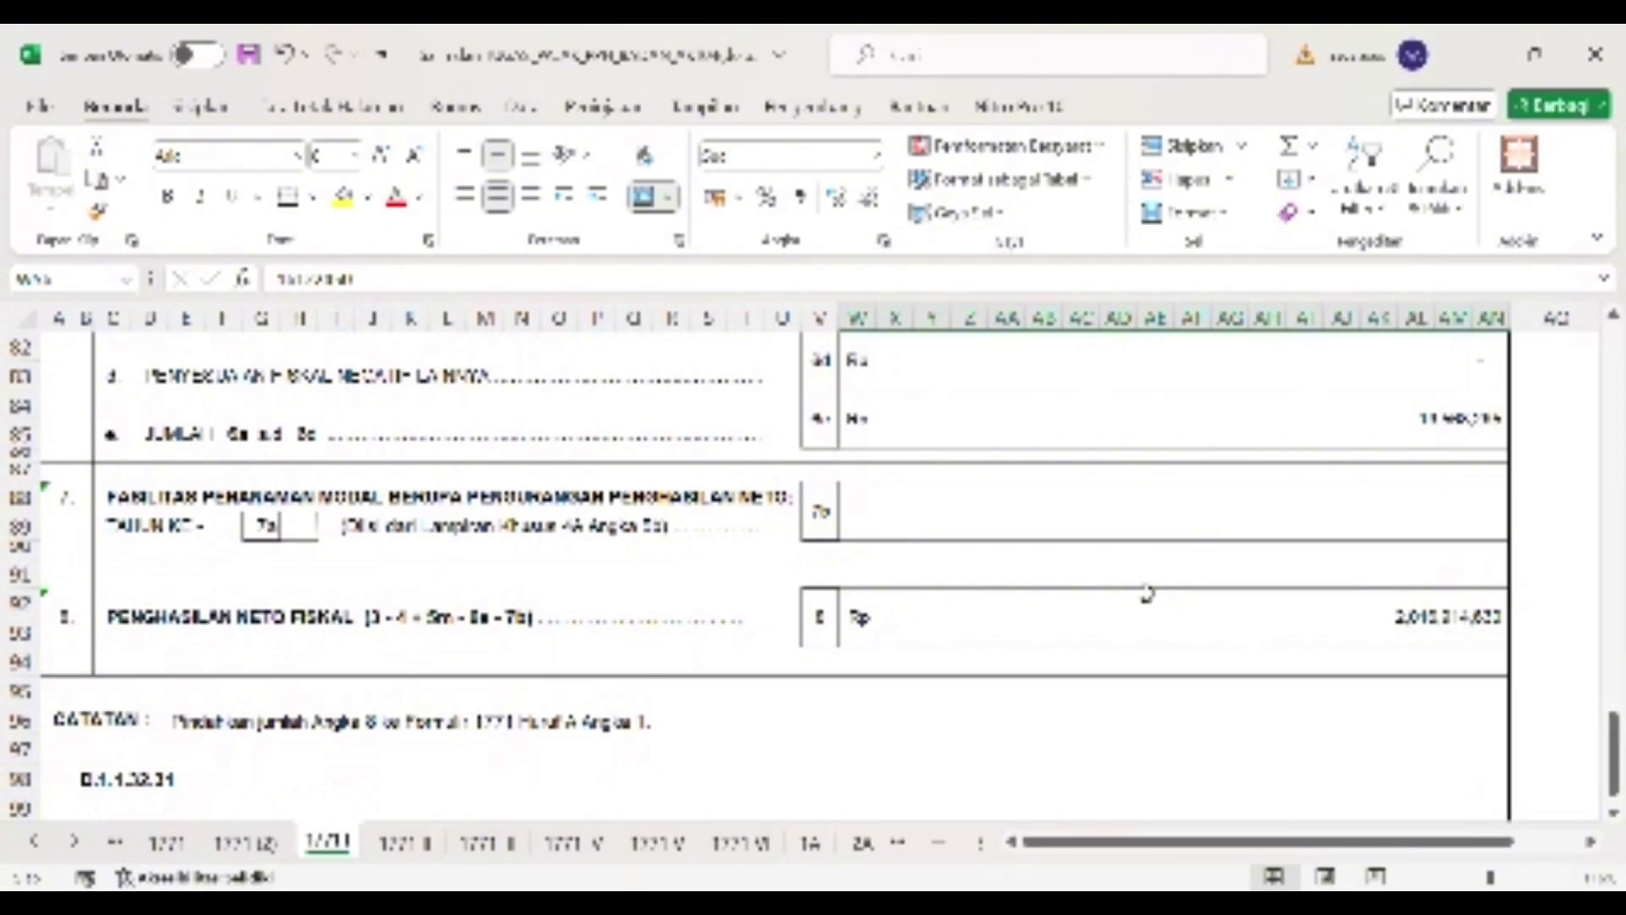
scroll(1145, 625, down, 1)
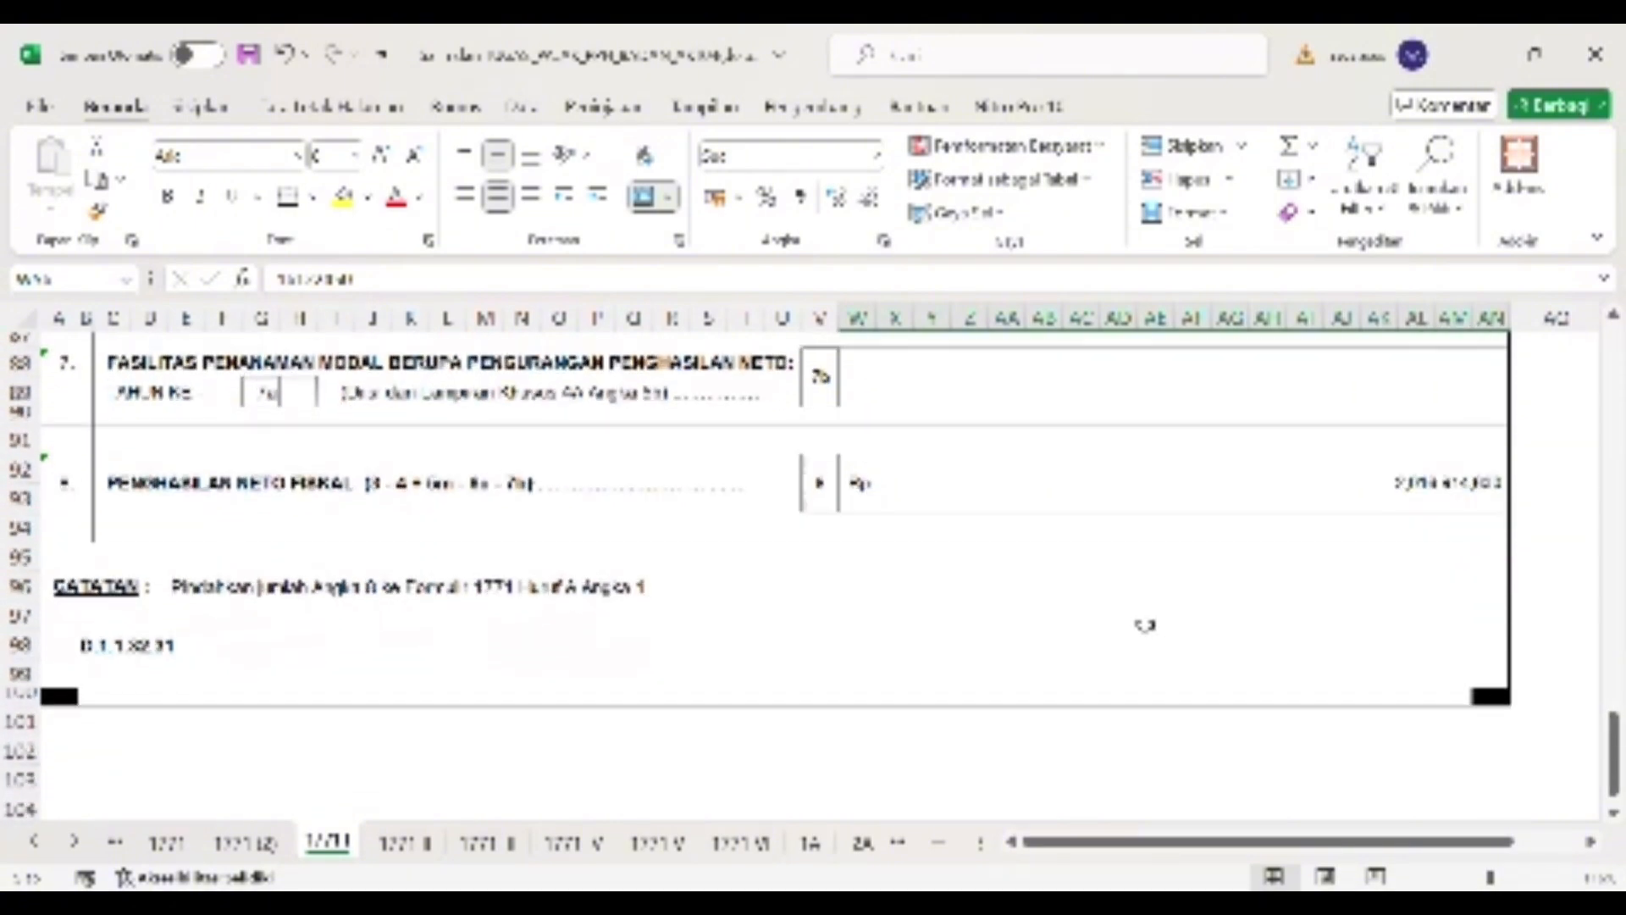
scroll(1145, 625, up, 1)
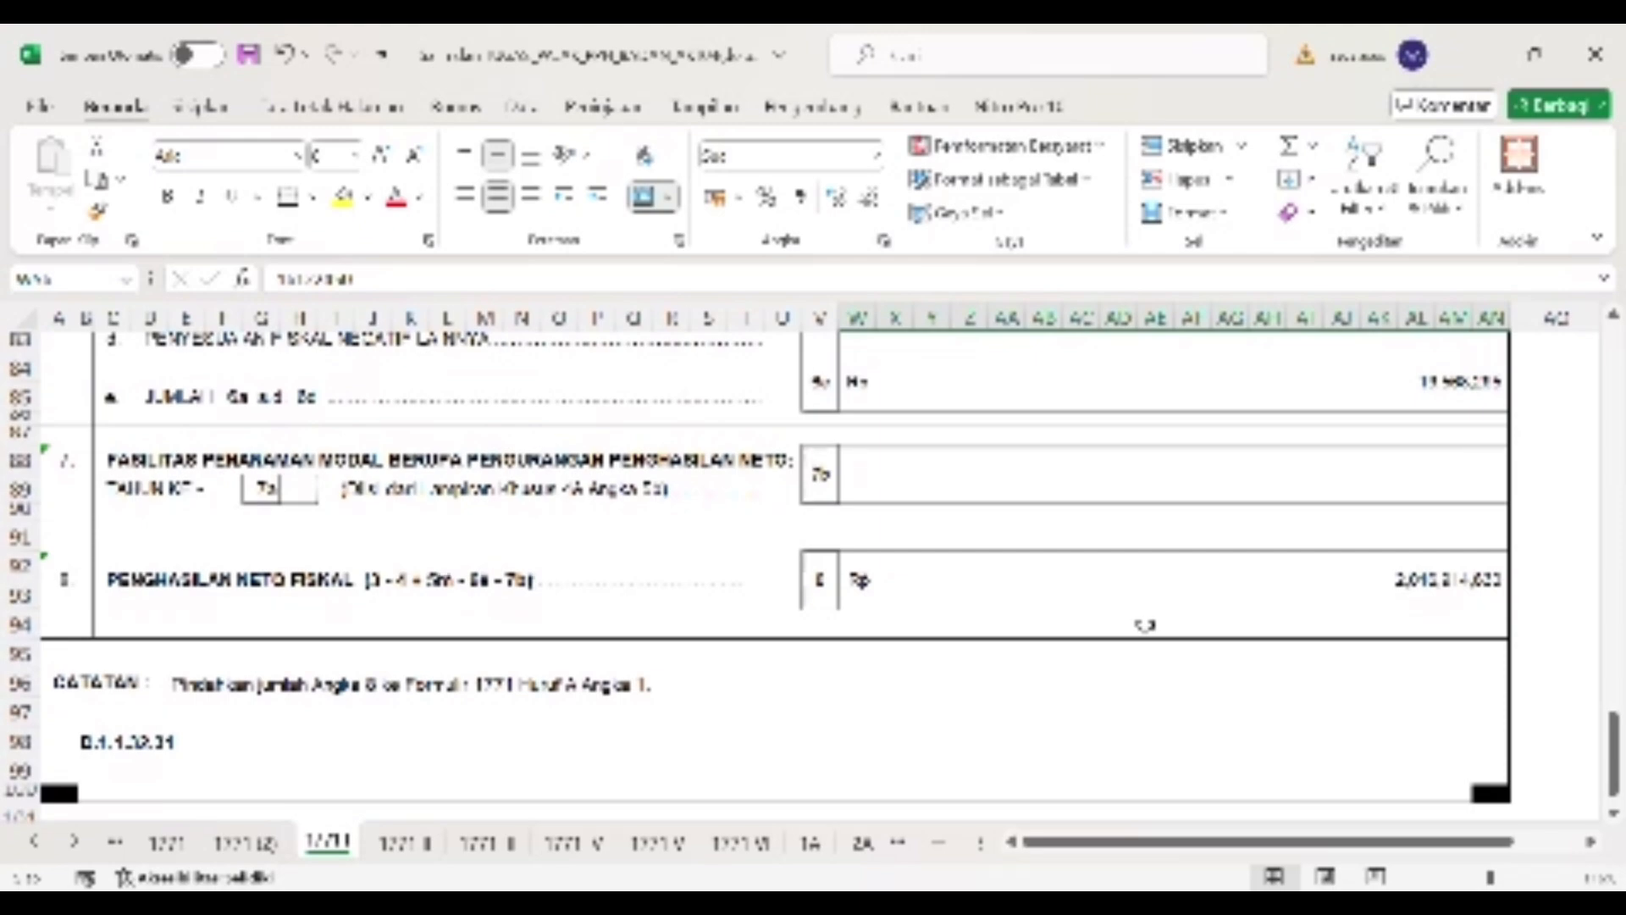
- Open the main form sheet 1771 and view its taxpayer identity section
click(183, 845)
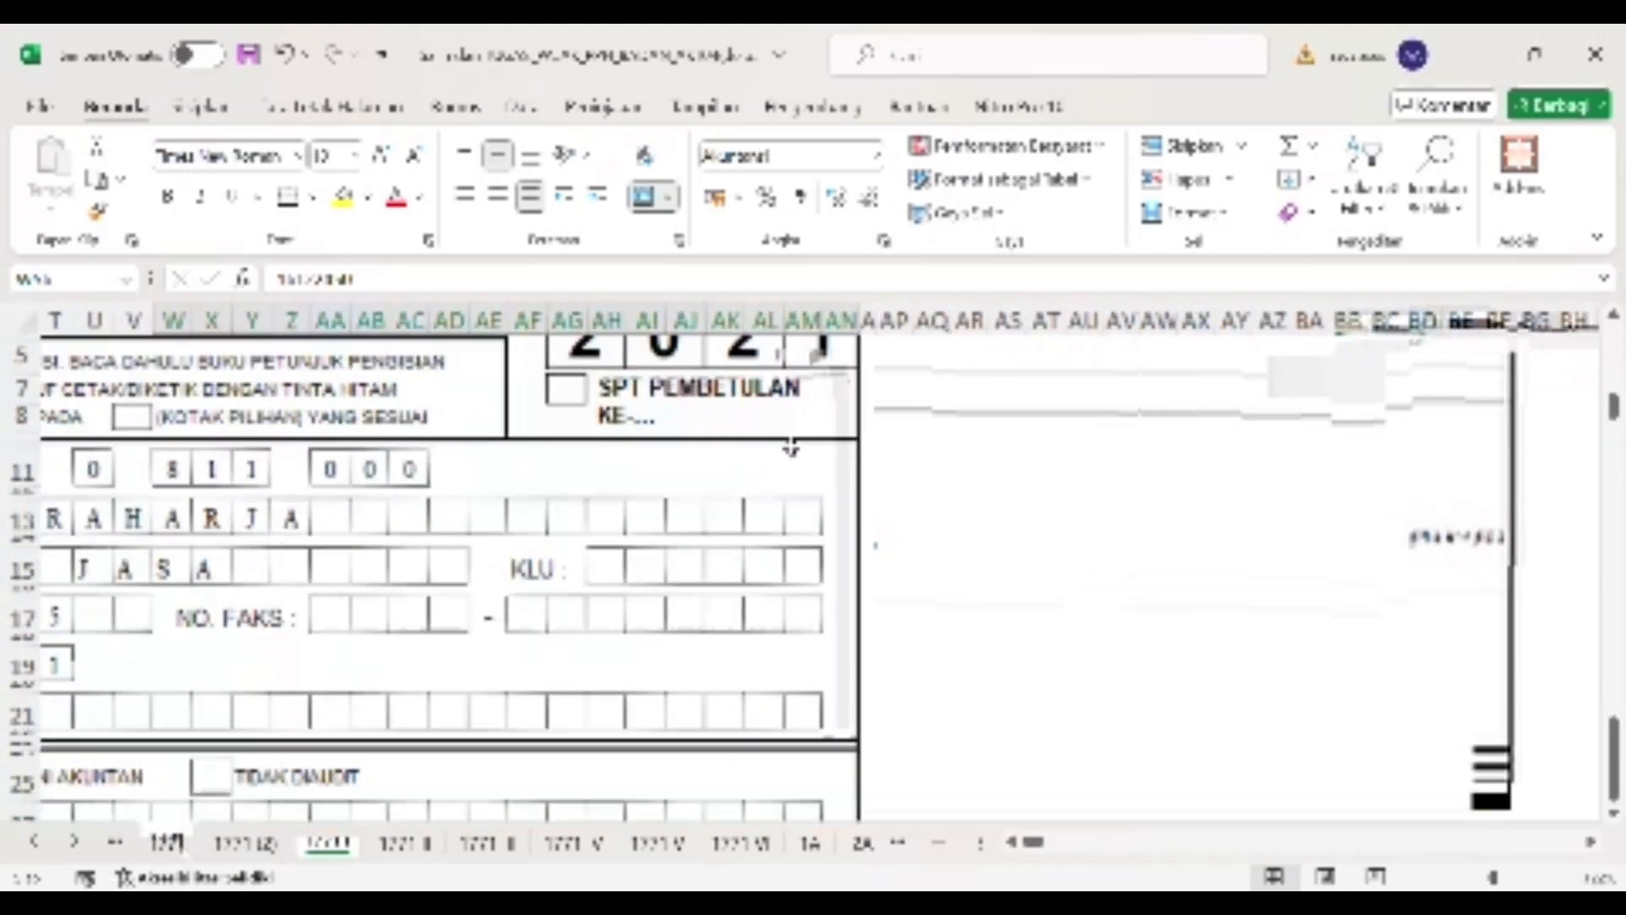
scroll(790, 447, up, 1)
scroll(790, 447, left, 8)
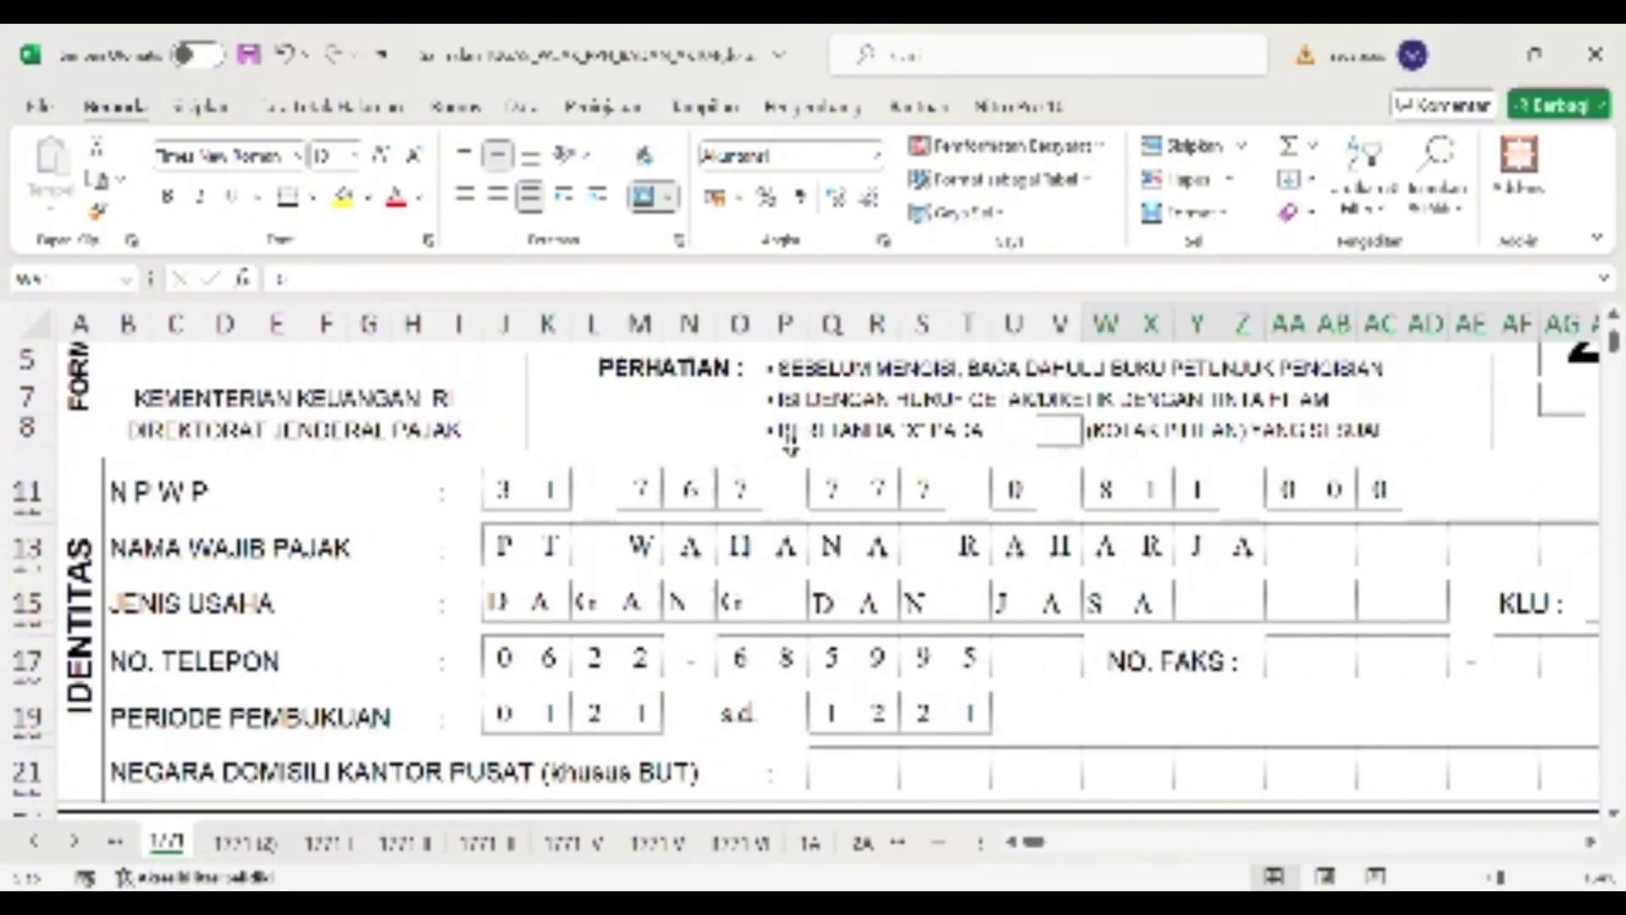
- View the form 1771 header and check fiscal net income on line 8 and the transfer note in sheet 1771-I
scroll(790, 448, down, 1)
scroll(790, 447, up, 3)
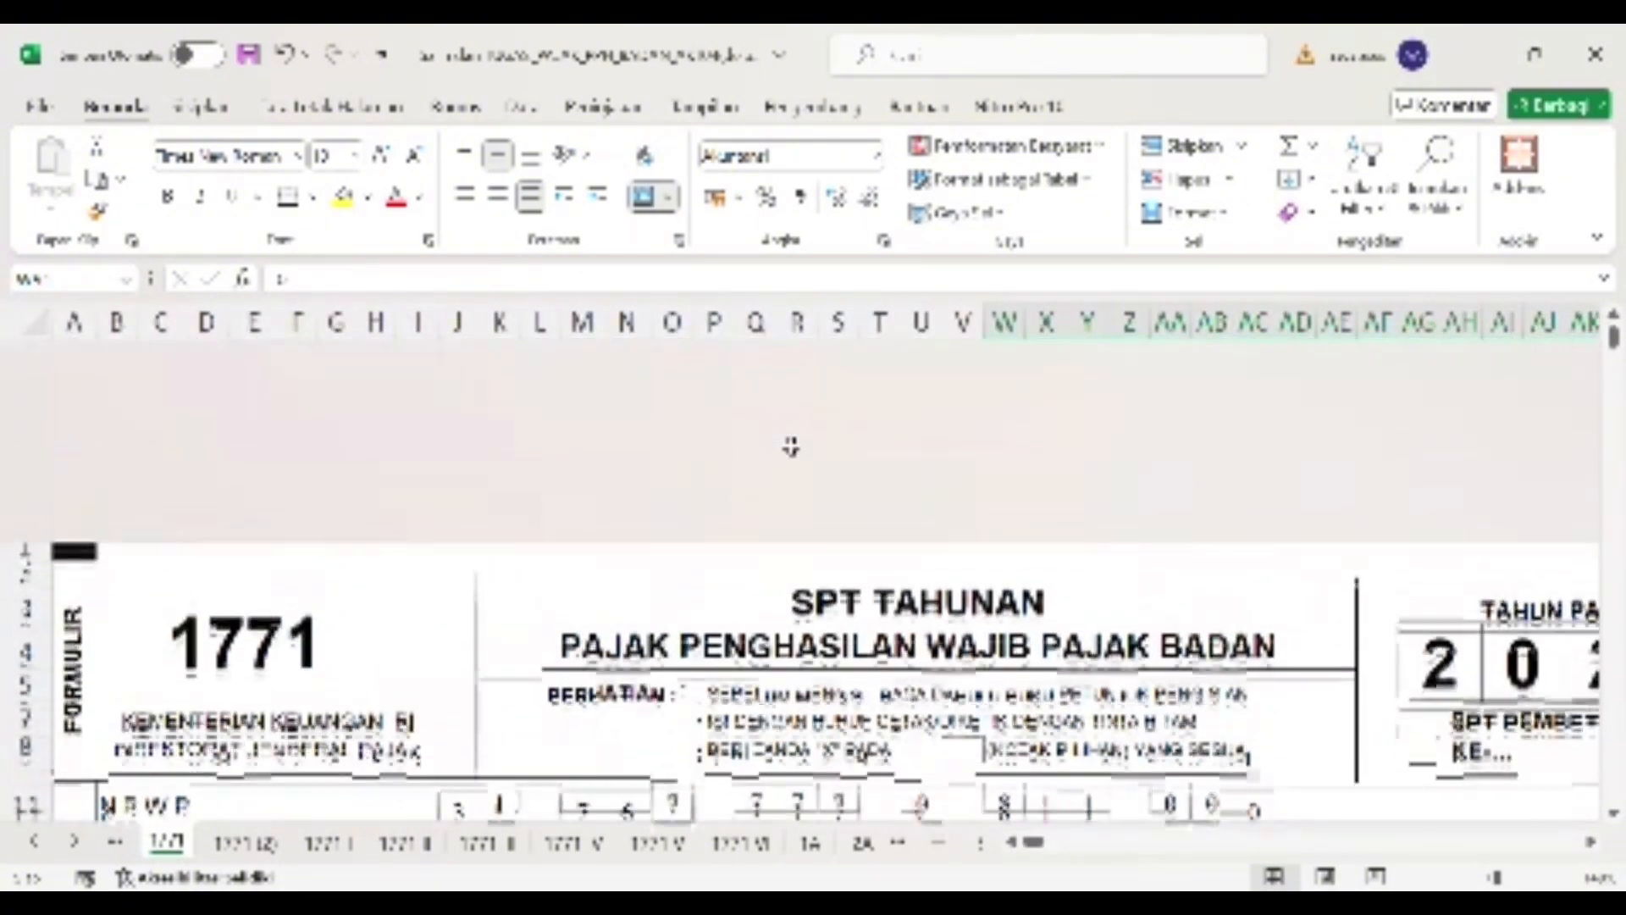
scroll(790, 448, up, 1)
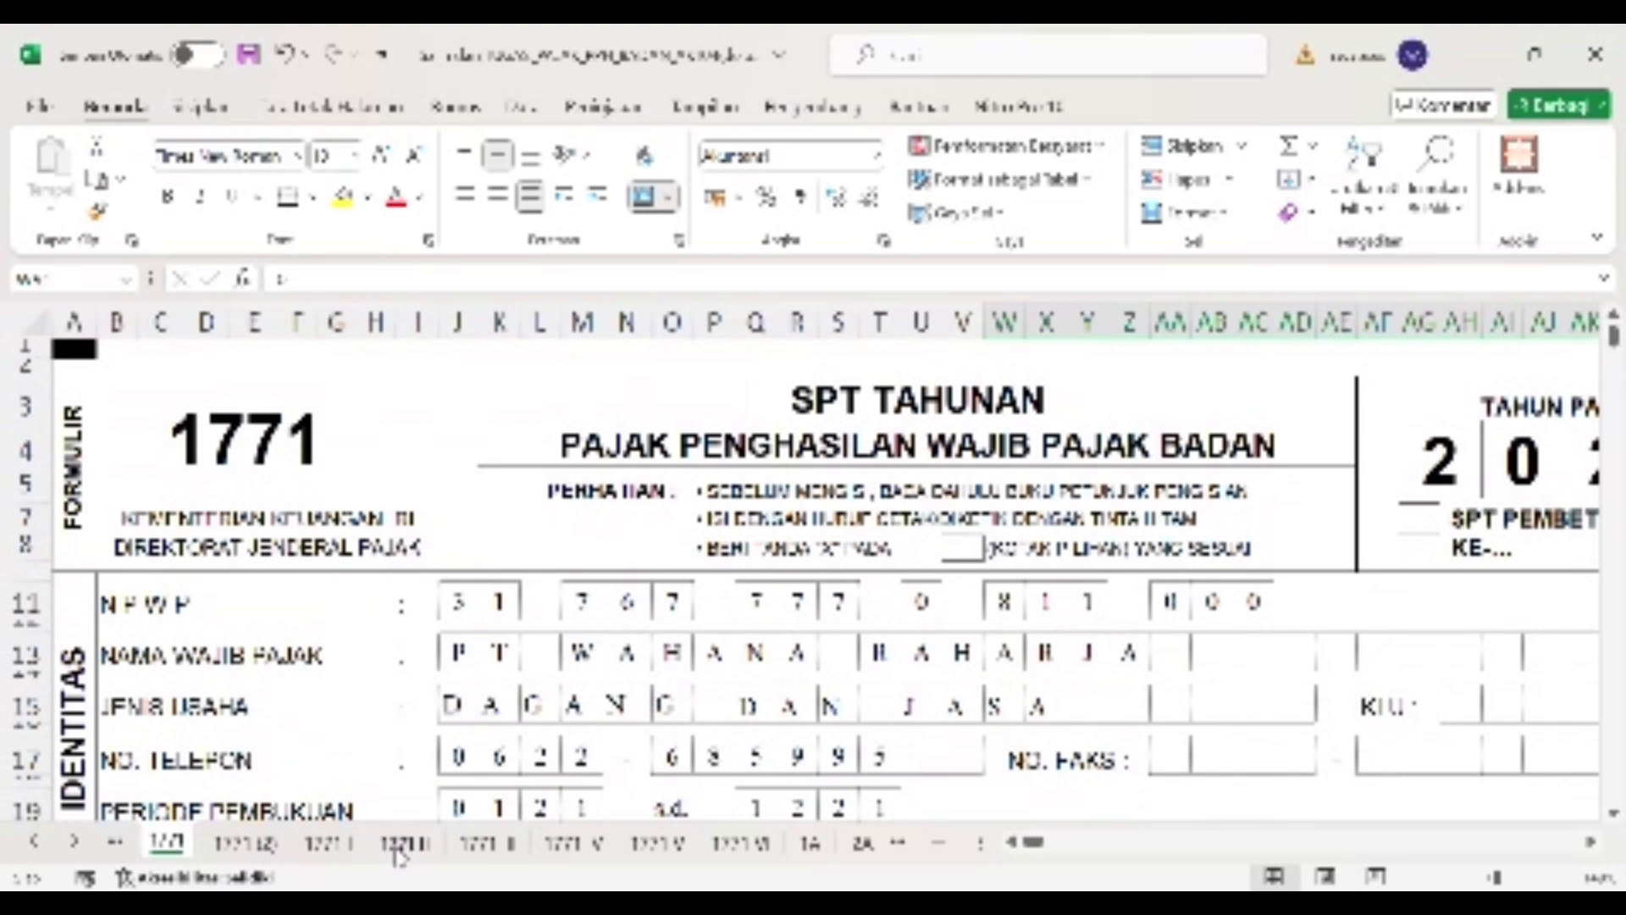
click(354, 851)
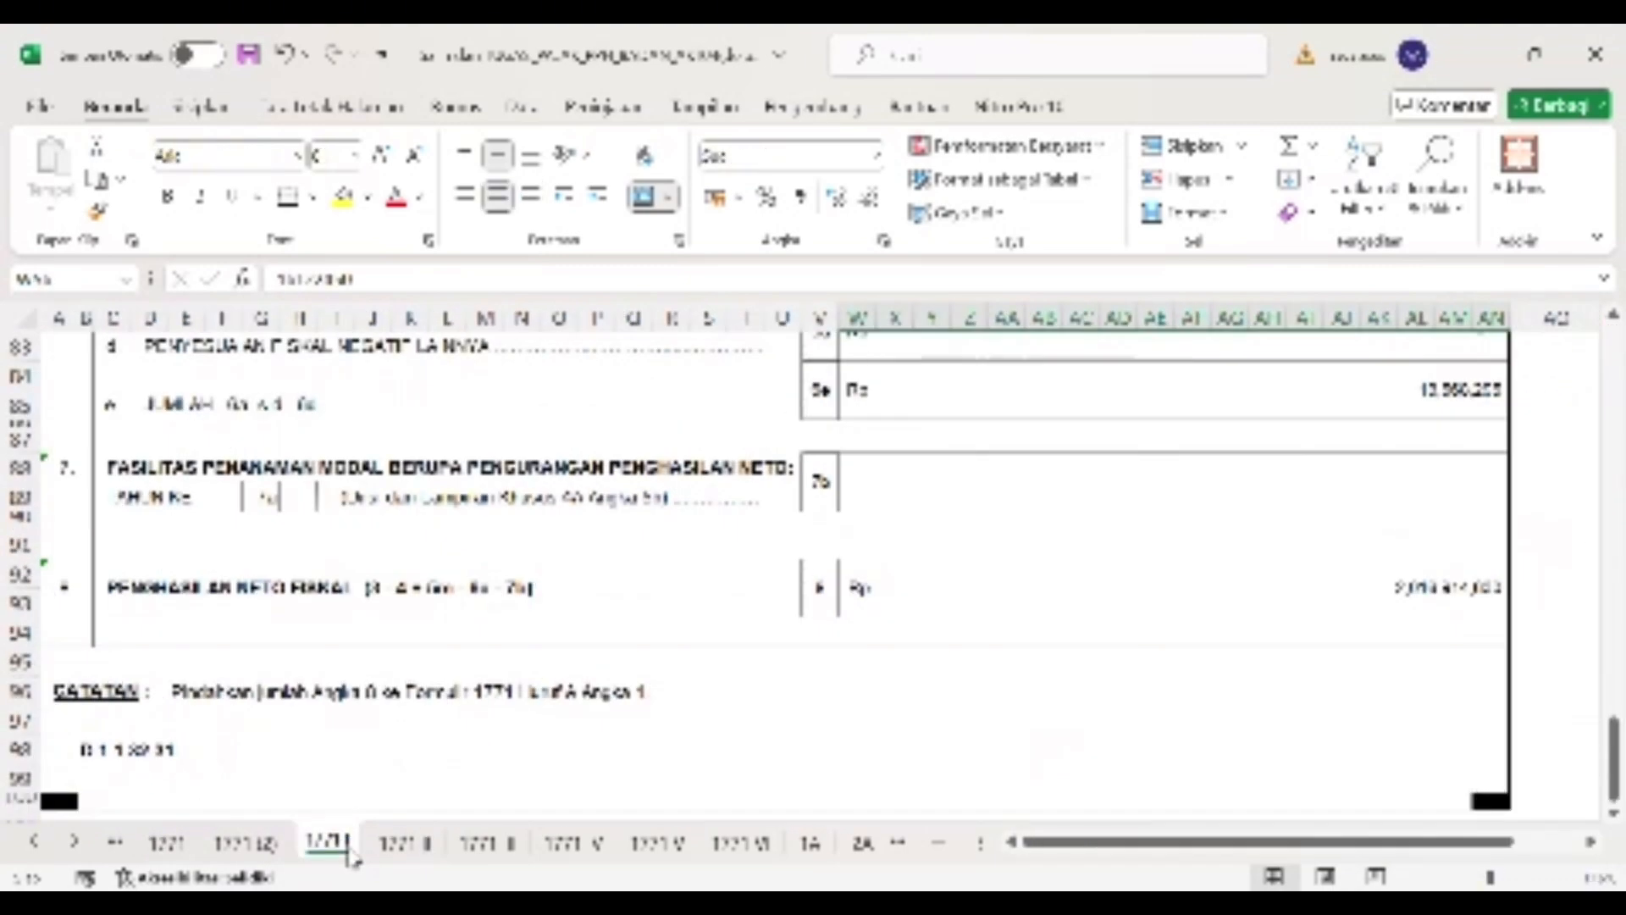
scroll(581, 605, up, 1)
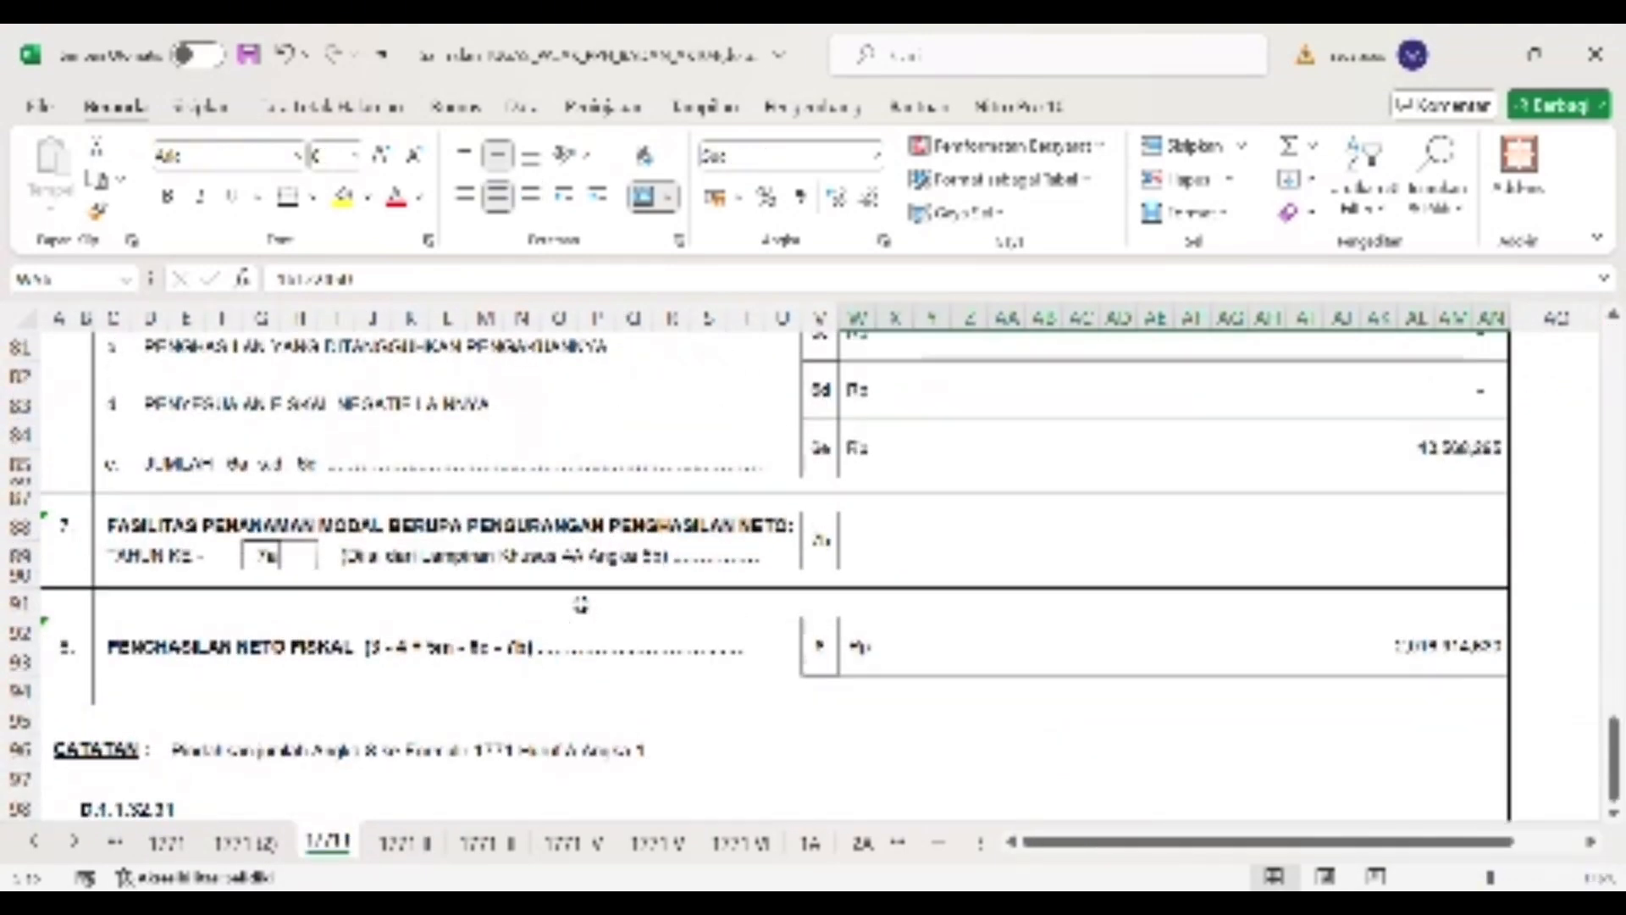
scroll(581, 605, down, 1)
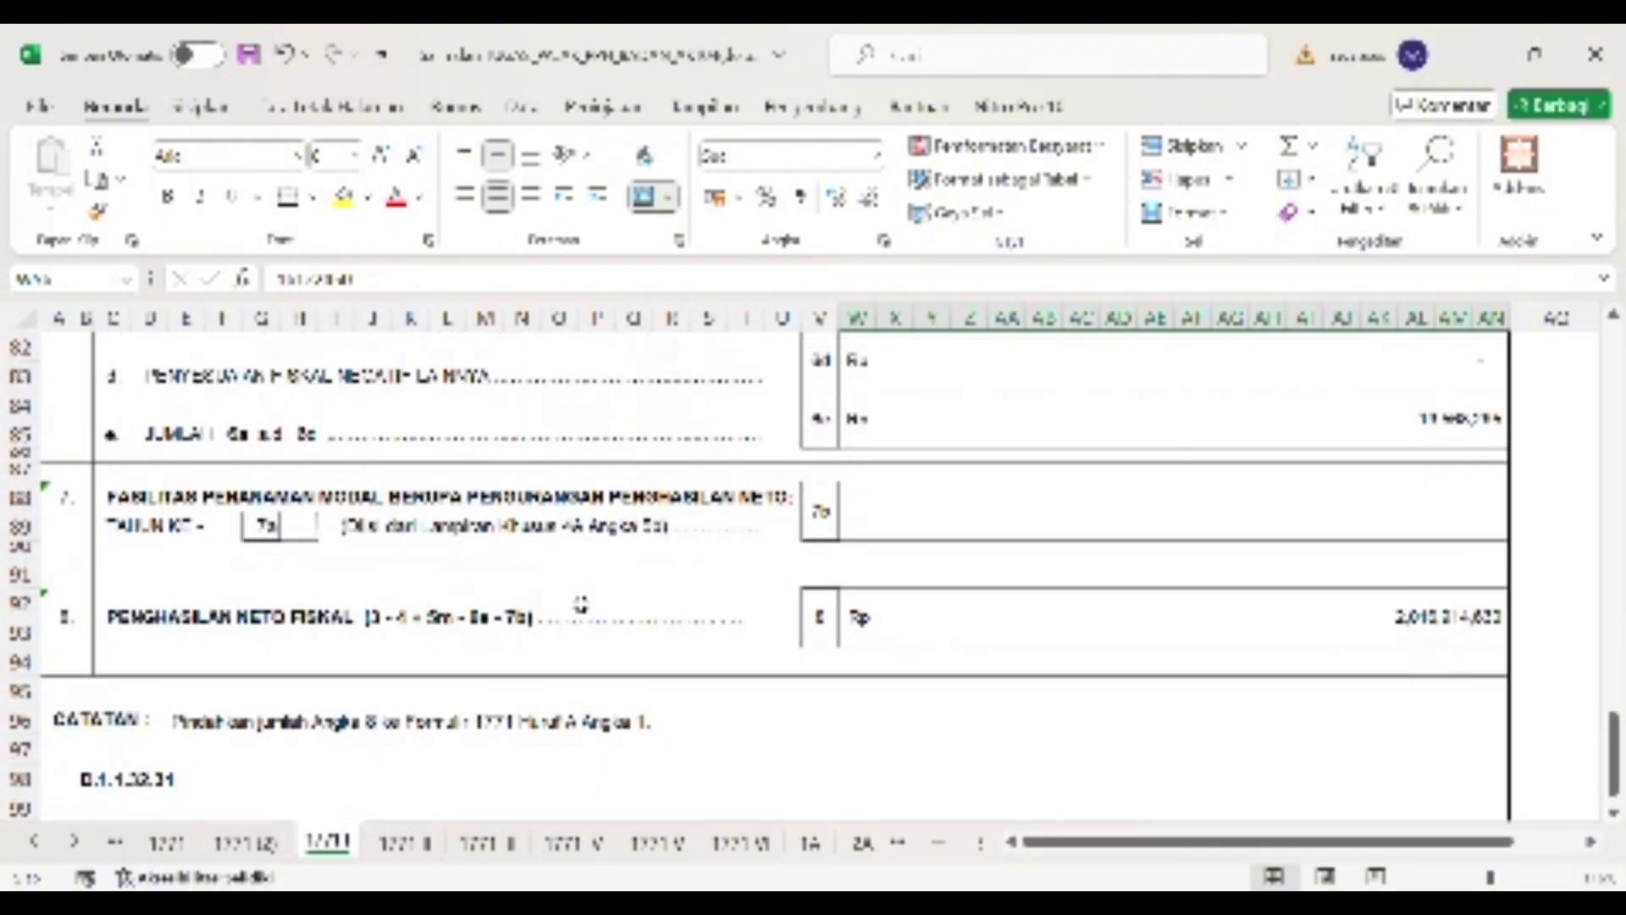
- Return to sheet 1771 and examine the tax year, the taxpayer identity fields and the bookkeeping period
click(179, 845)
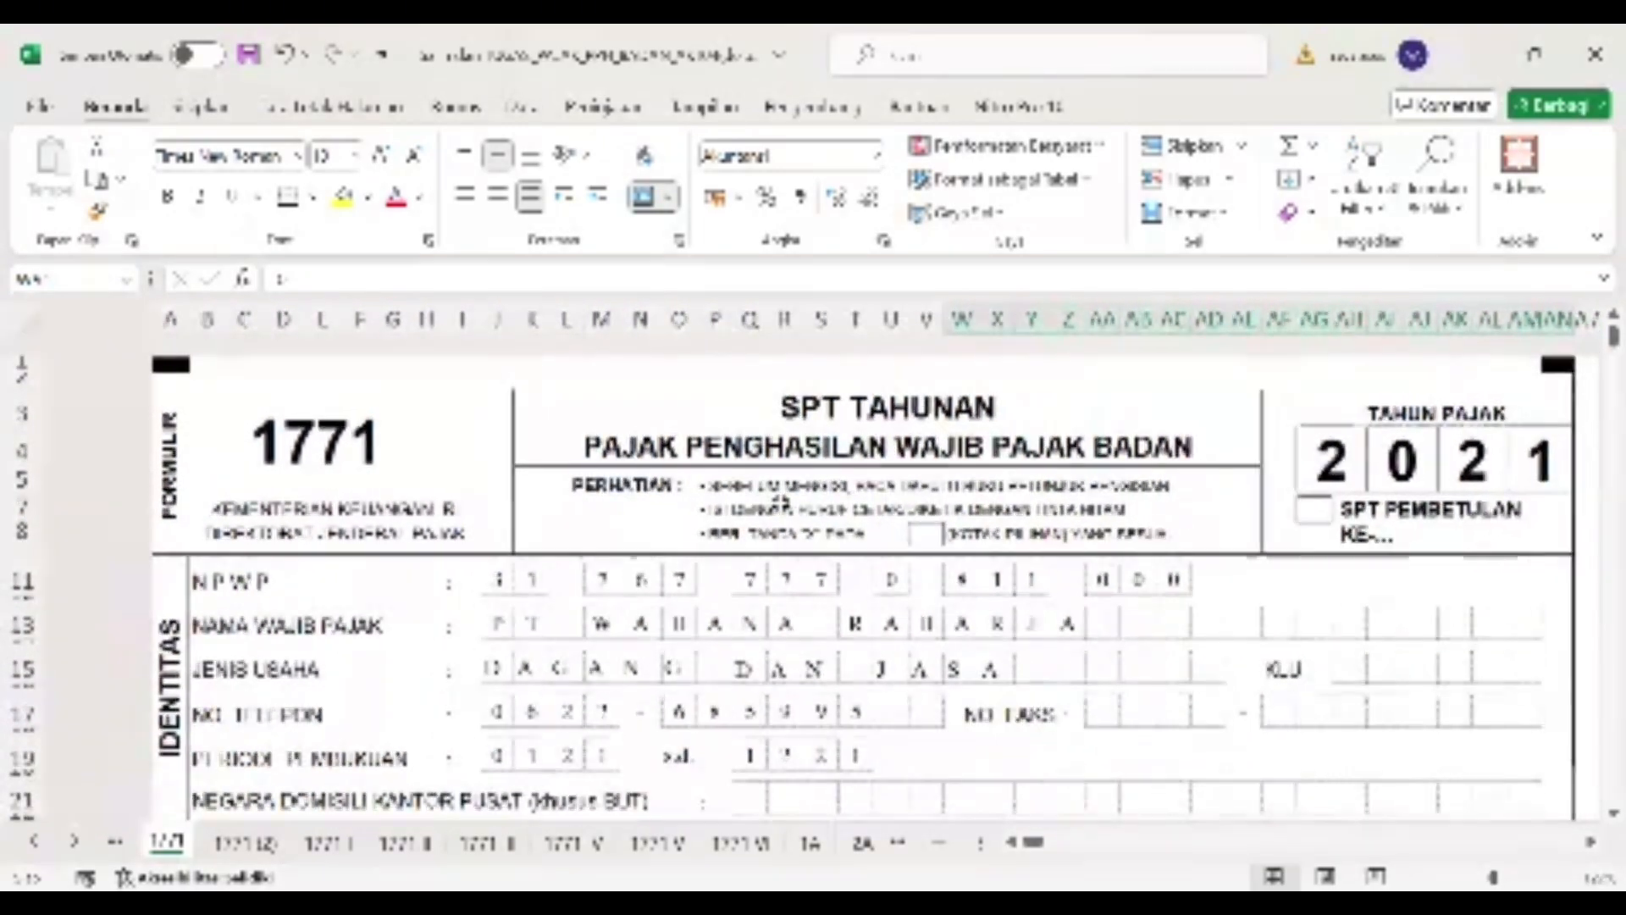
scroll(783, 502, down, 3)
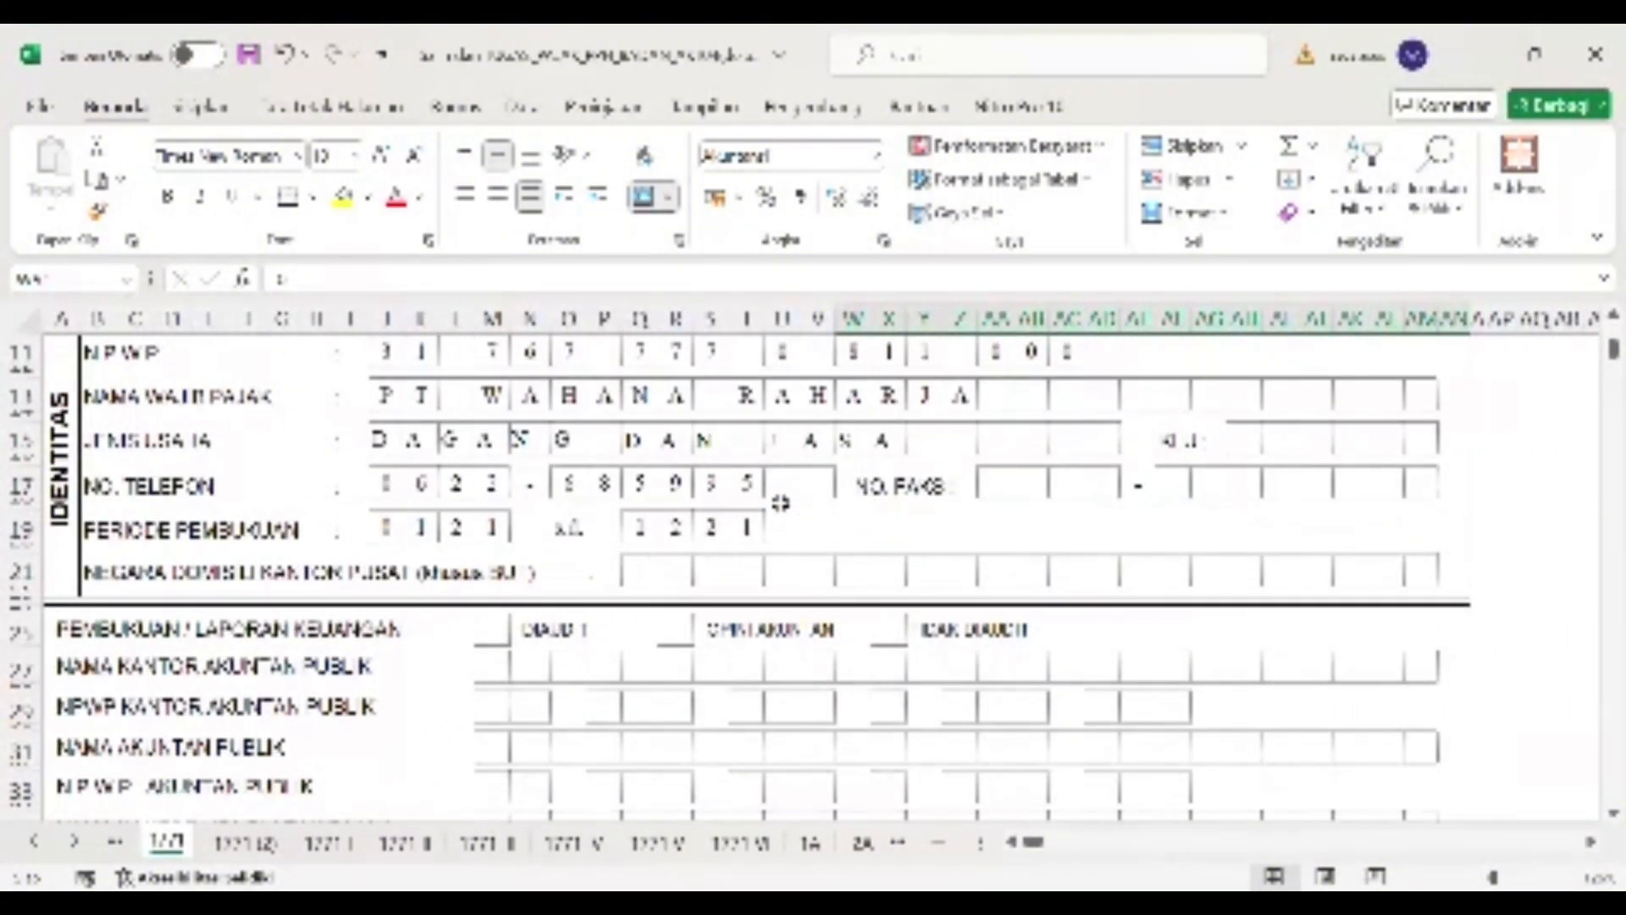
scroll(780, 503, up, 2)
scroll(780, 503, down, 4)
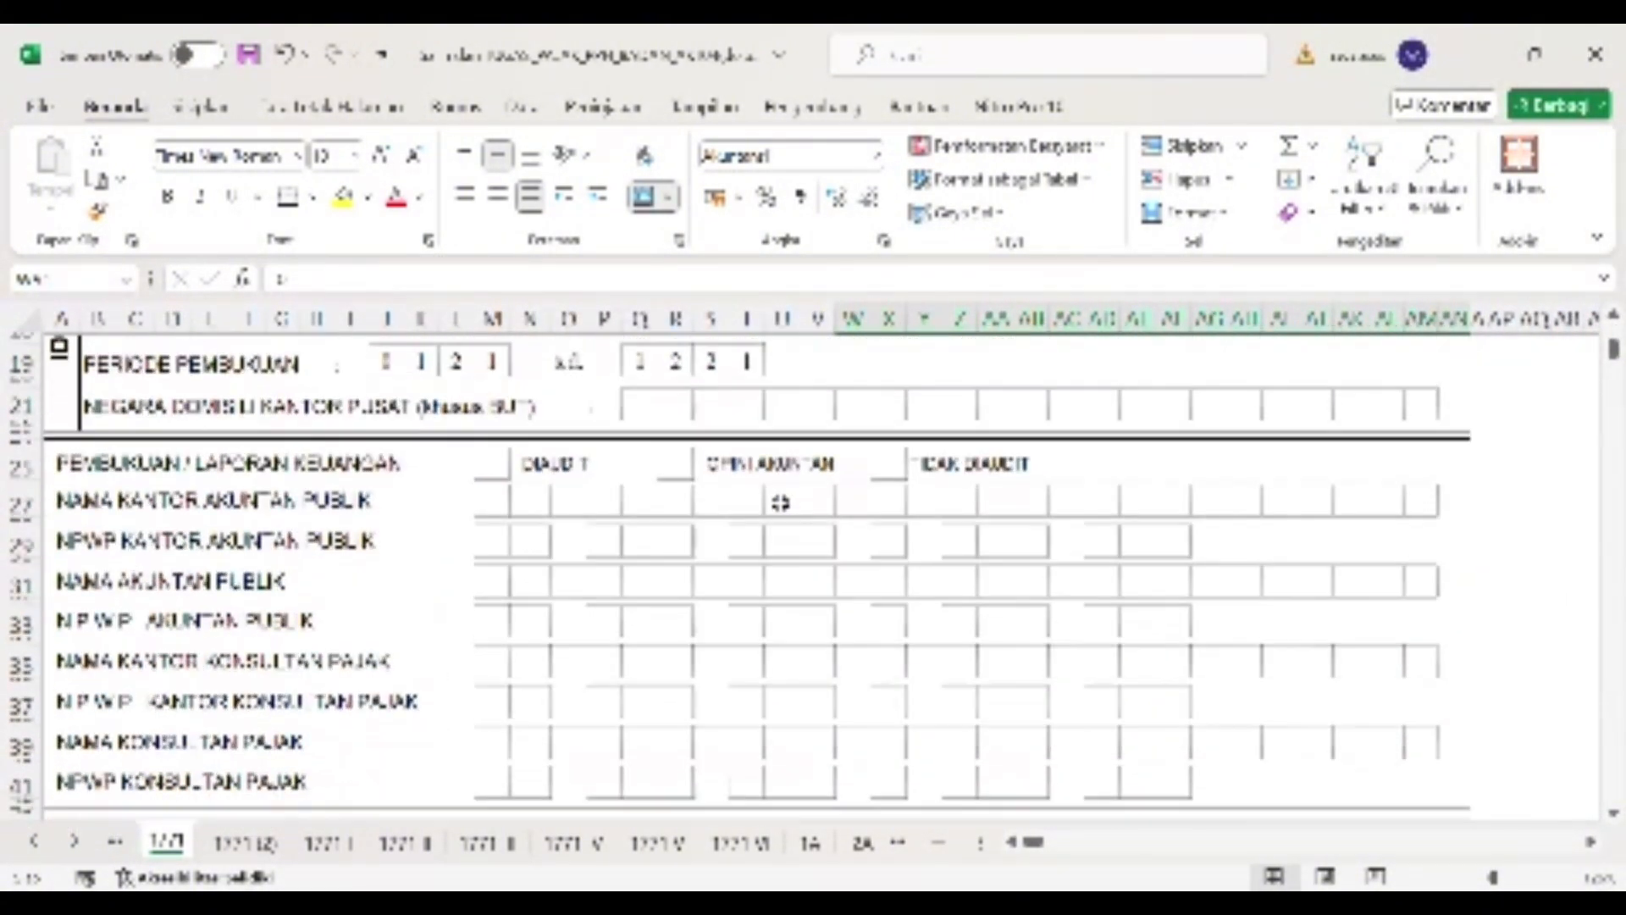
scroll(780, 503, up, 5)
scroll(780, 504, up, 1)
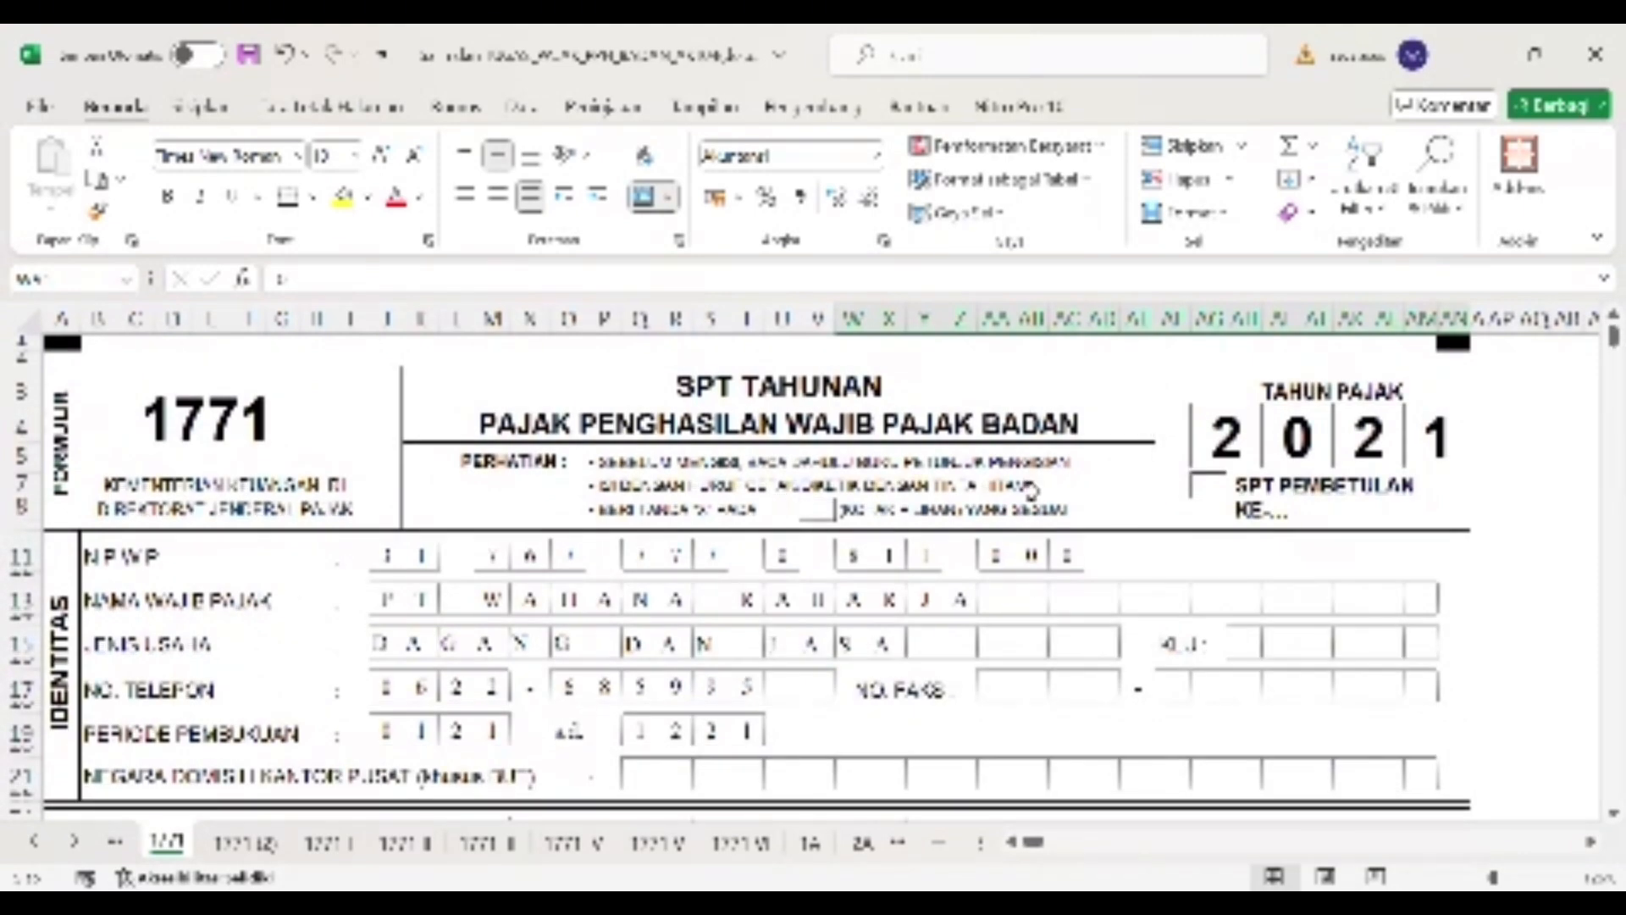
- Examine the audit status, public accountant and tax consultant fields on form 1771, down to section A
scroll(1031, 496, down, 8)
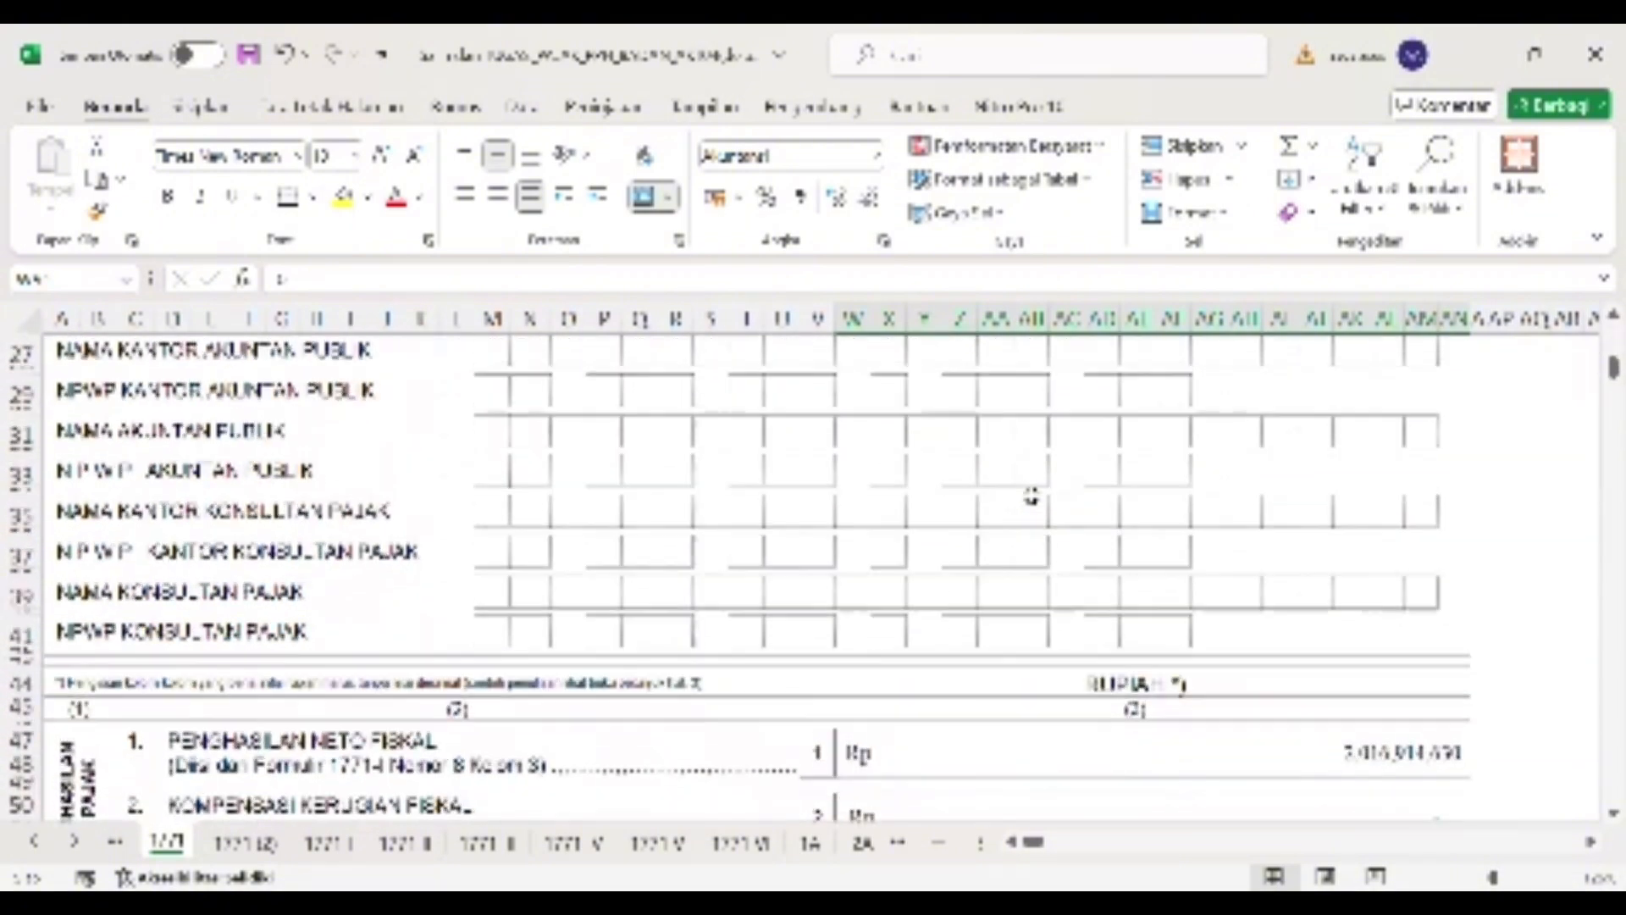
scroll(1031, 495, up, 3)
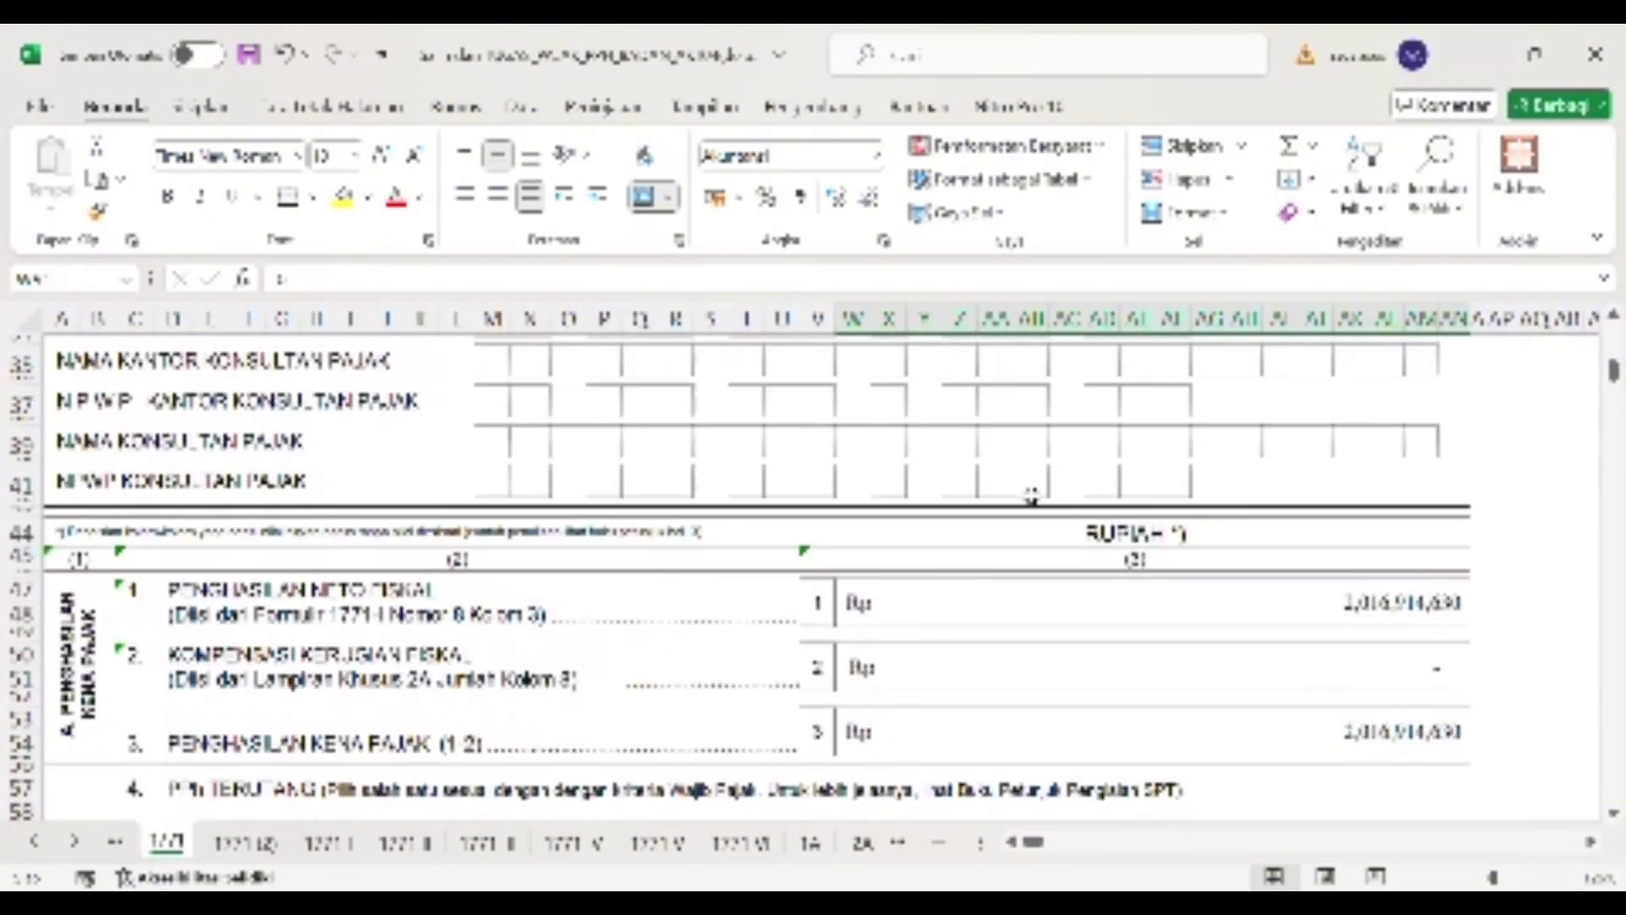
scroll(1032, 492, up, 1)
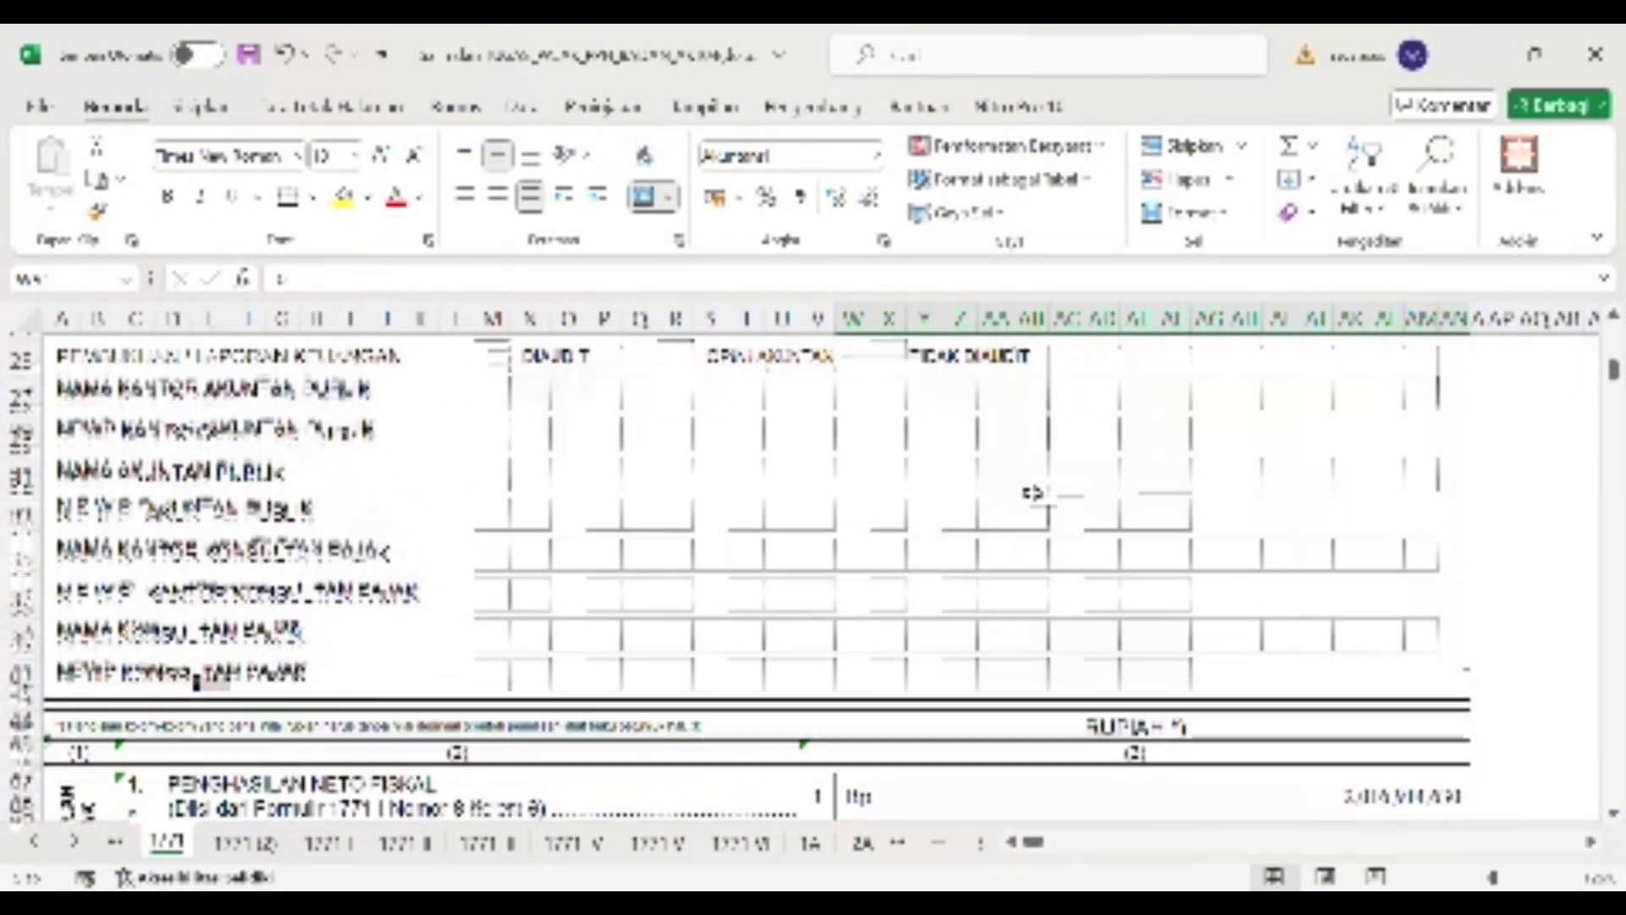
scroll(1032, 492, down, 1)
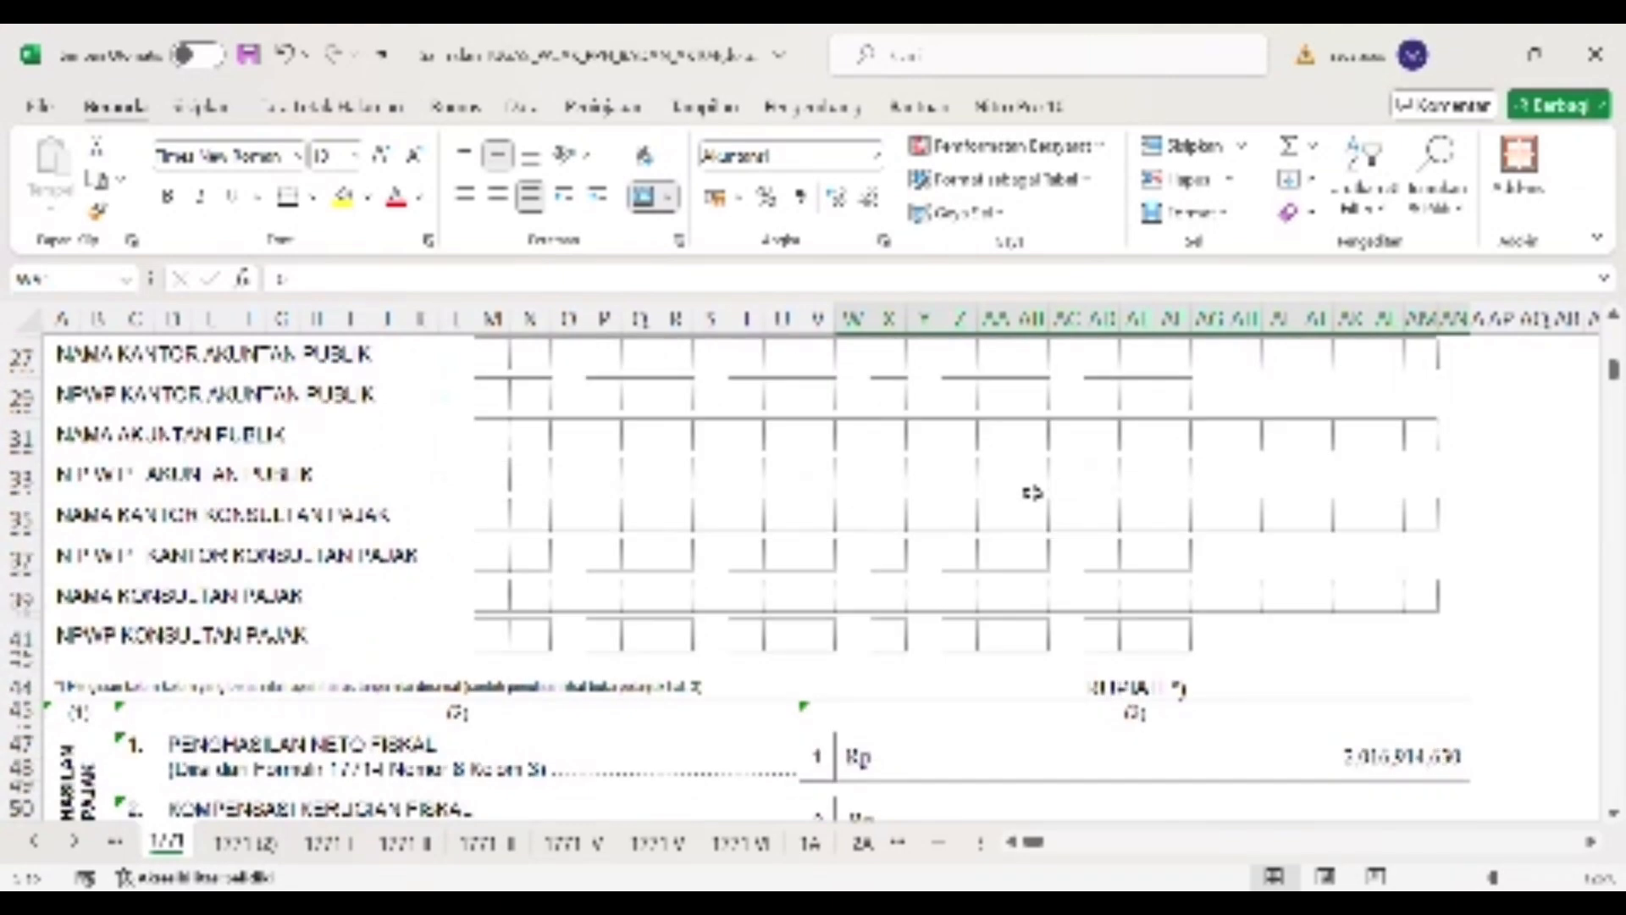
scroll(1031, 492, down, 2)
scroll(1032, 492, down, 3)
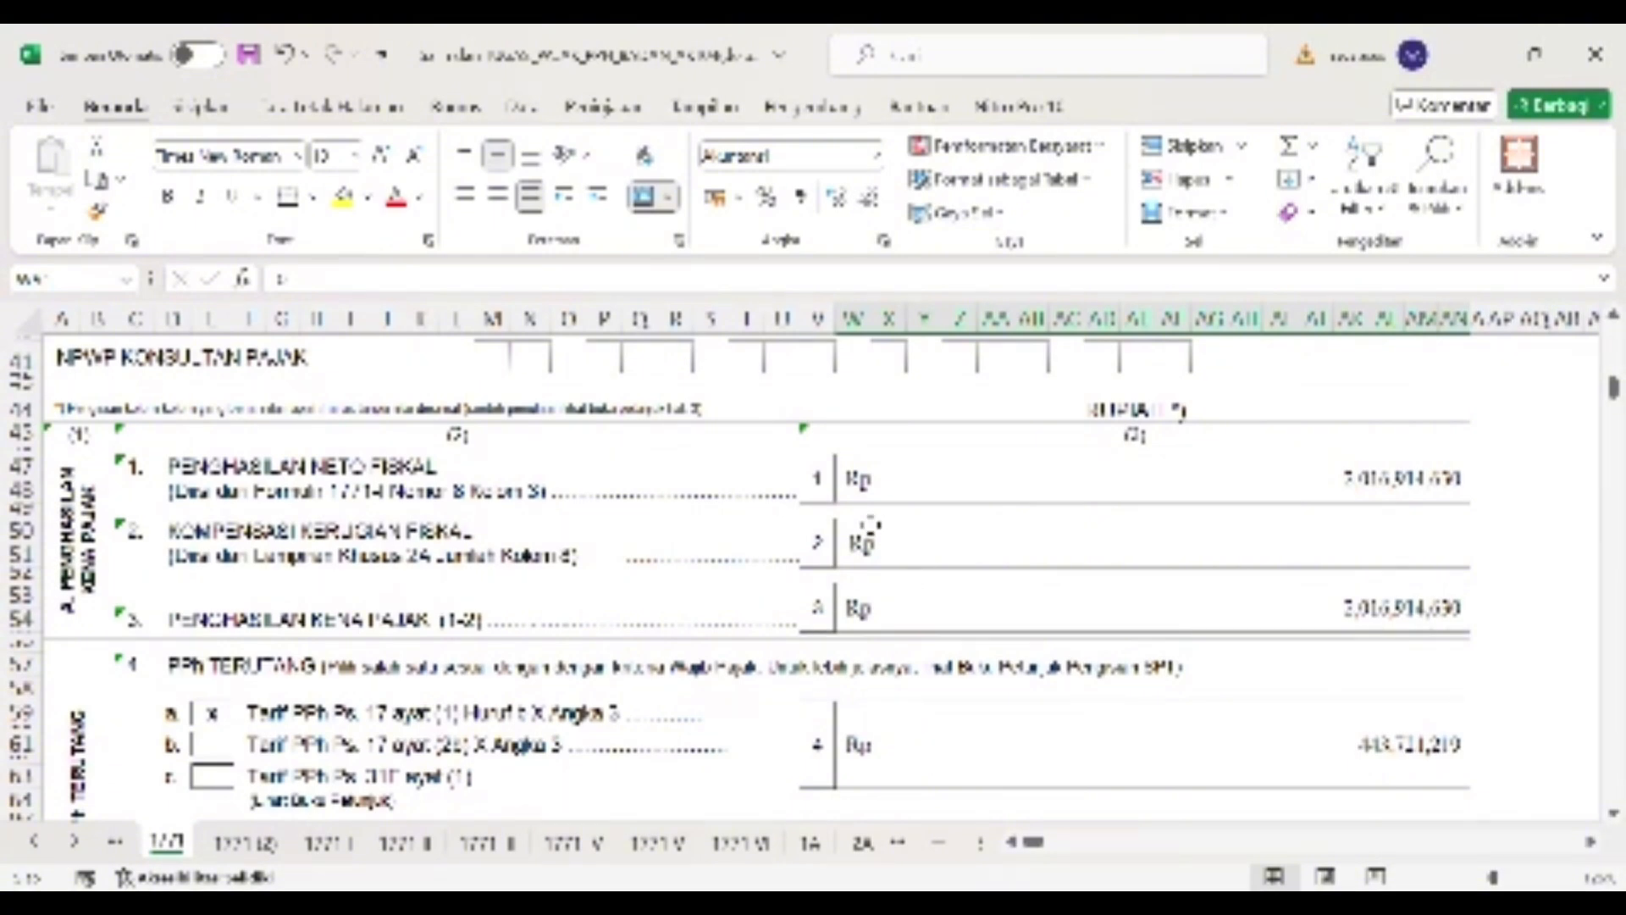
- Check the fiscal net income entry on line 1 and review loss compensation and taxable income on lines 2 and 3
click(967, 499)
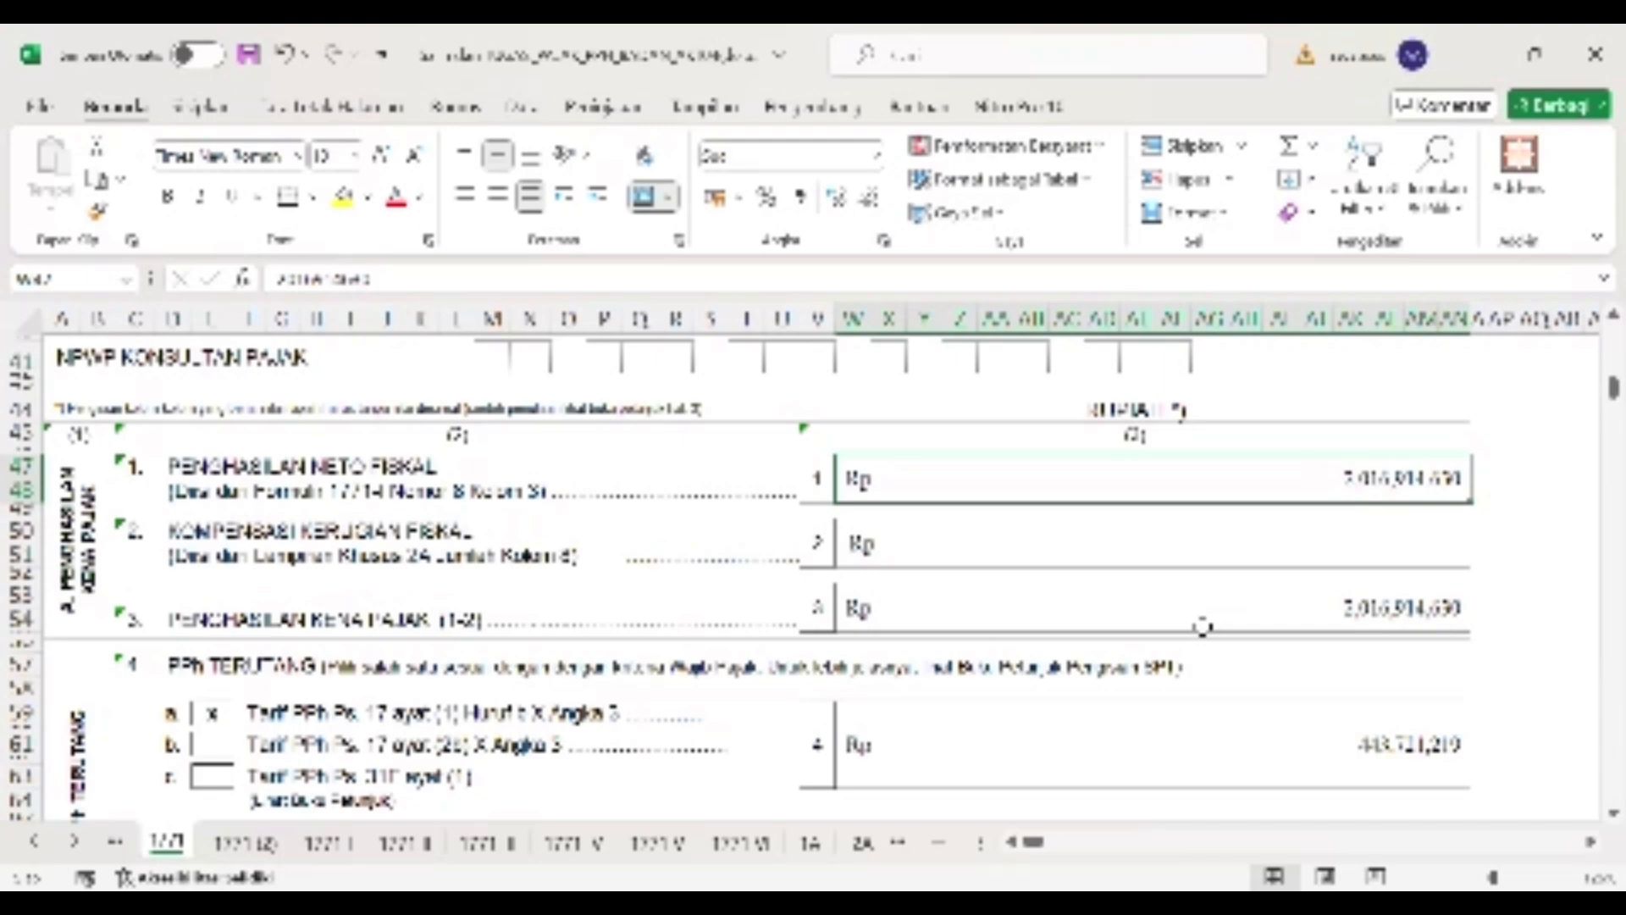
scroll(1202, 626, down, 4)
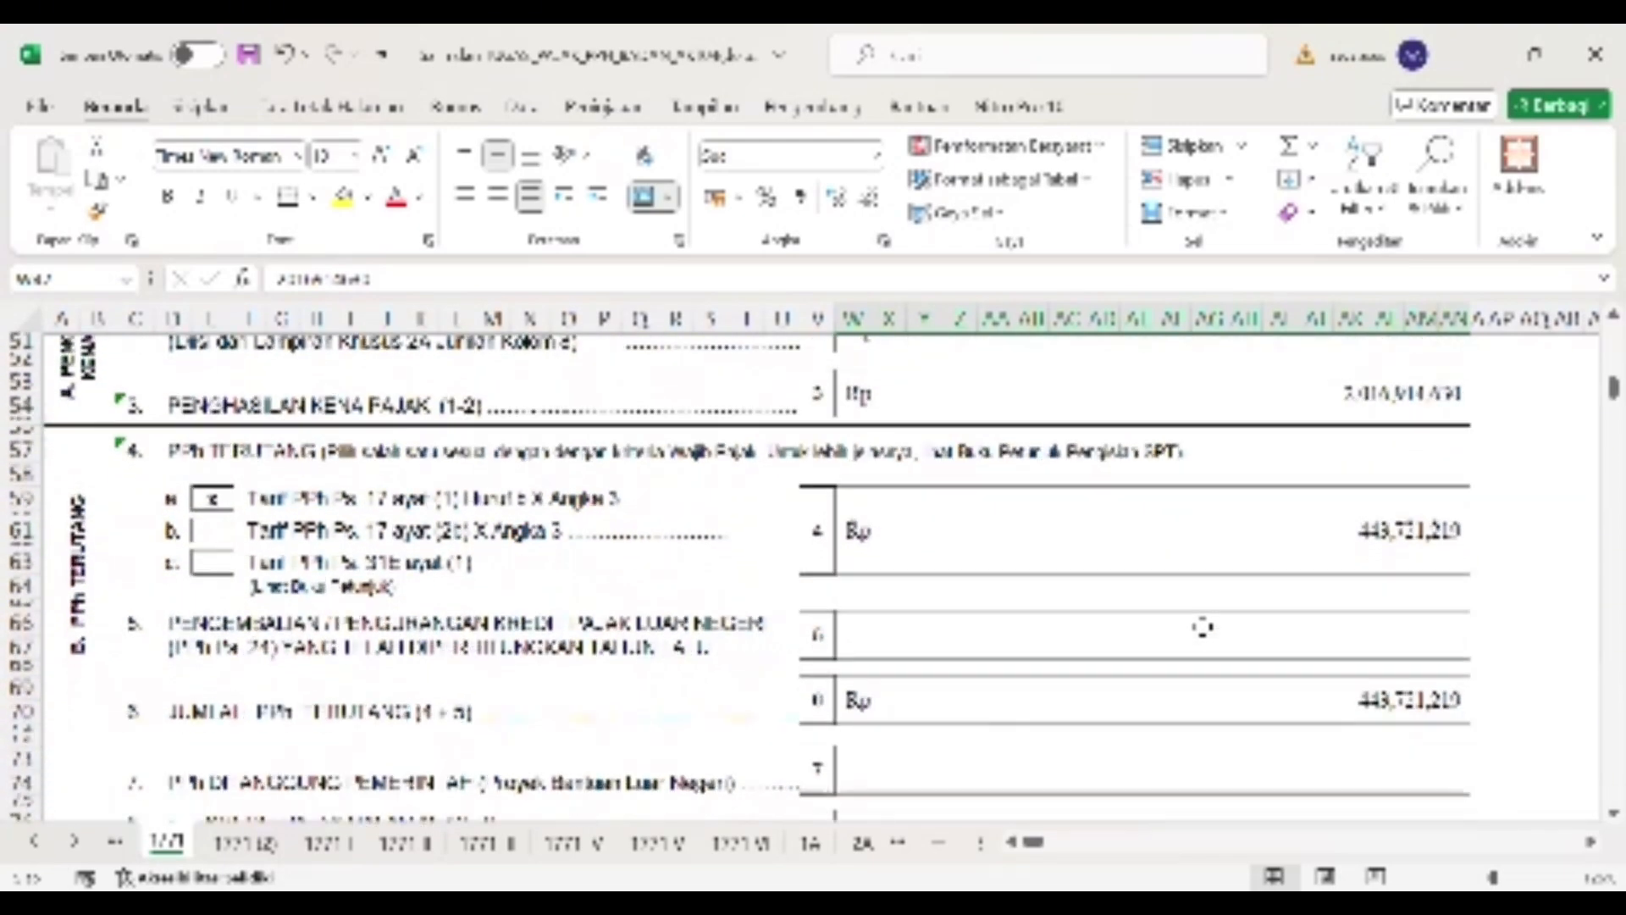
scroll(1203, 627, down, 2)
scroll(1202, 626, down, 1)
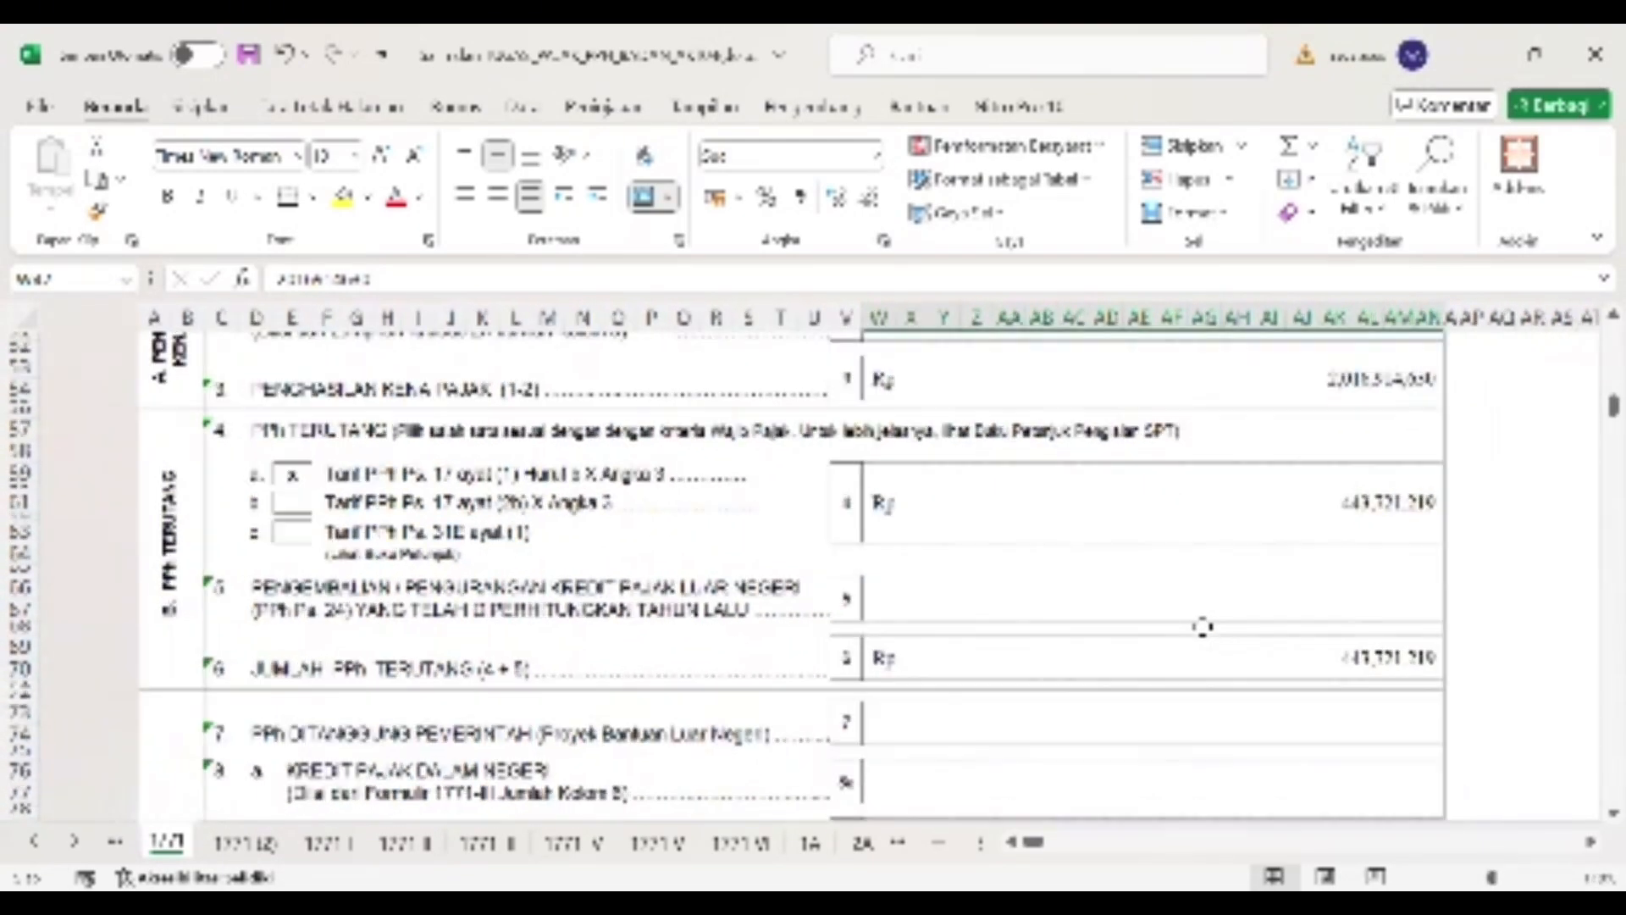
scroll(1202, 627, down, 4)
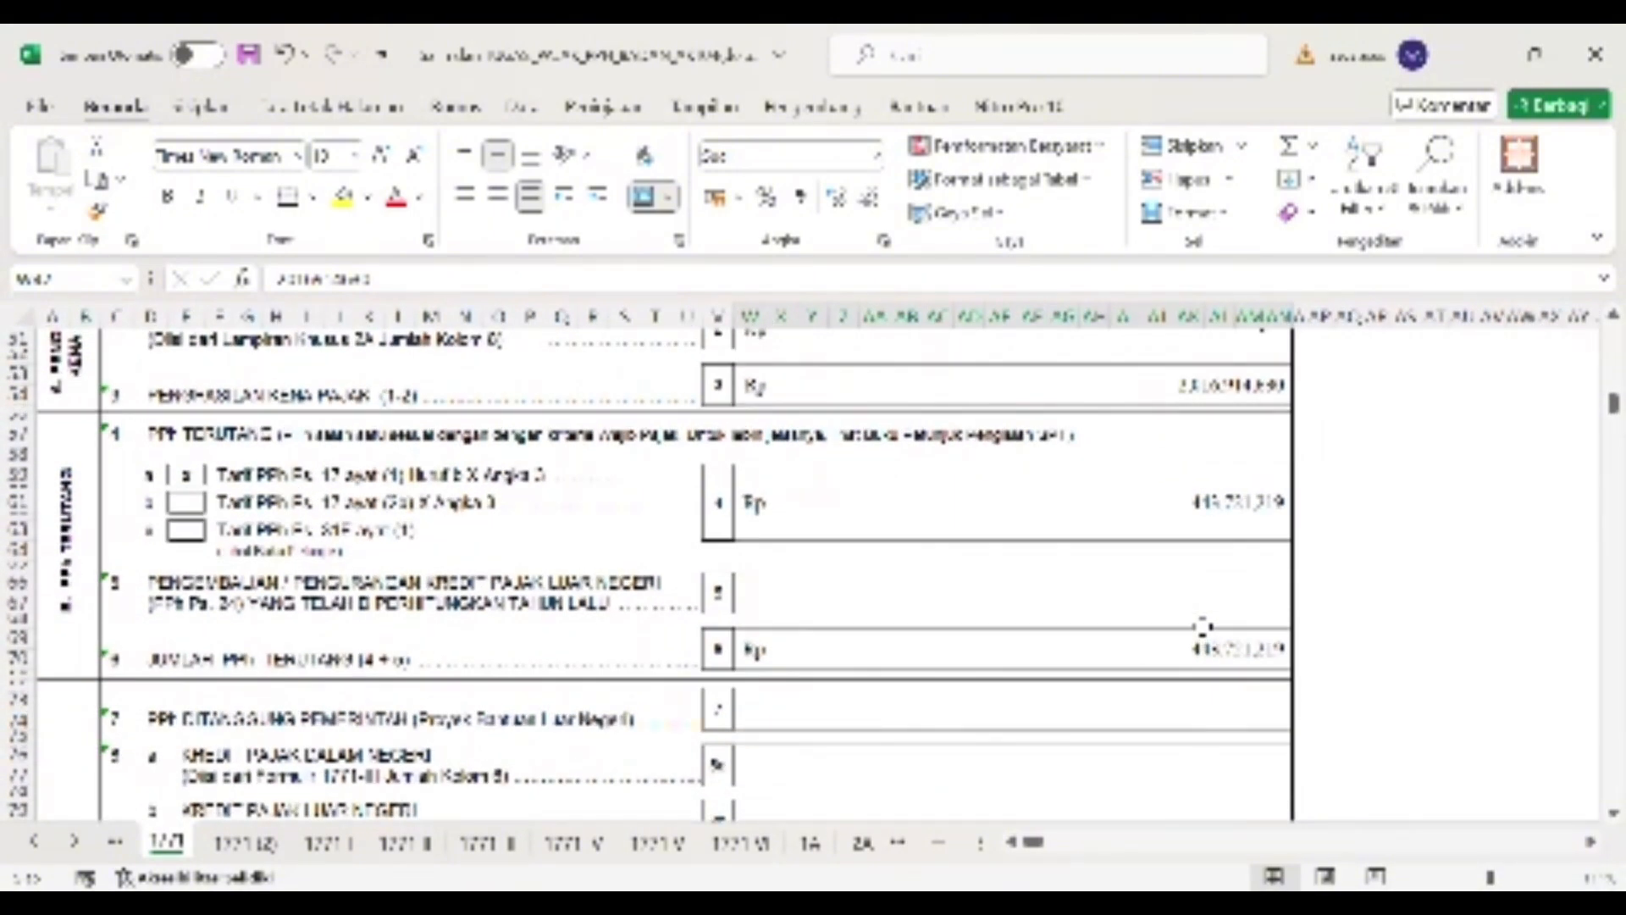
scroll(1203, 627, up, 3)
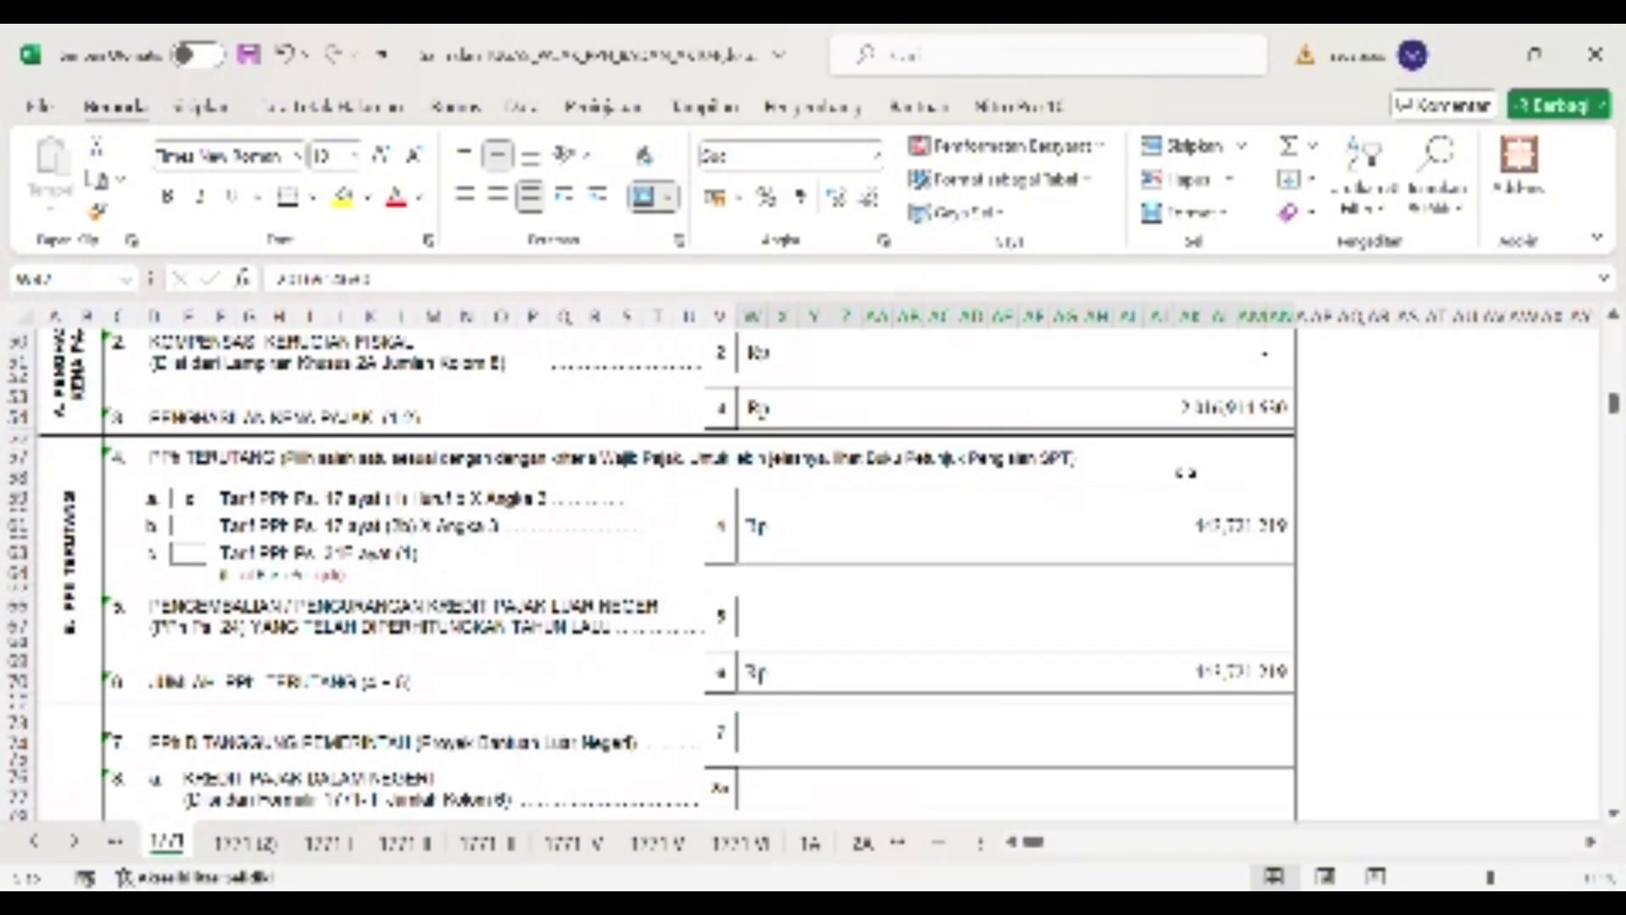
scroll(1186, 473, up, 1)
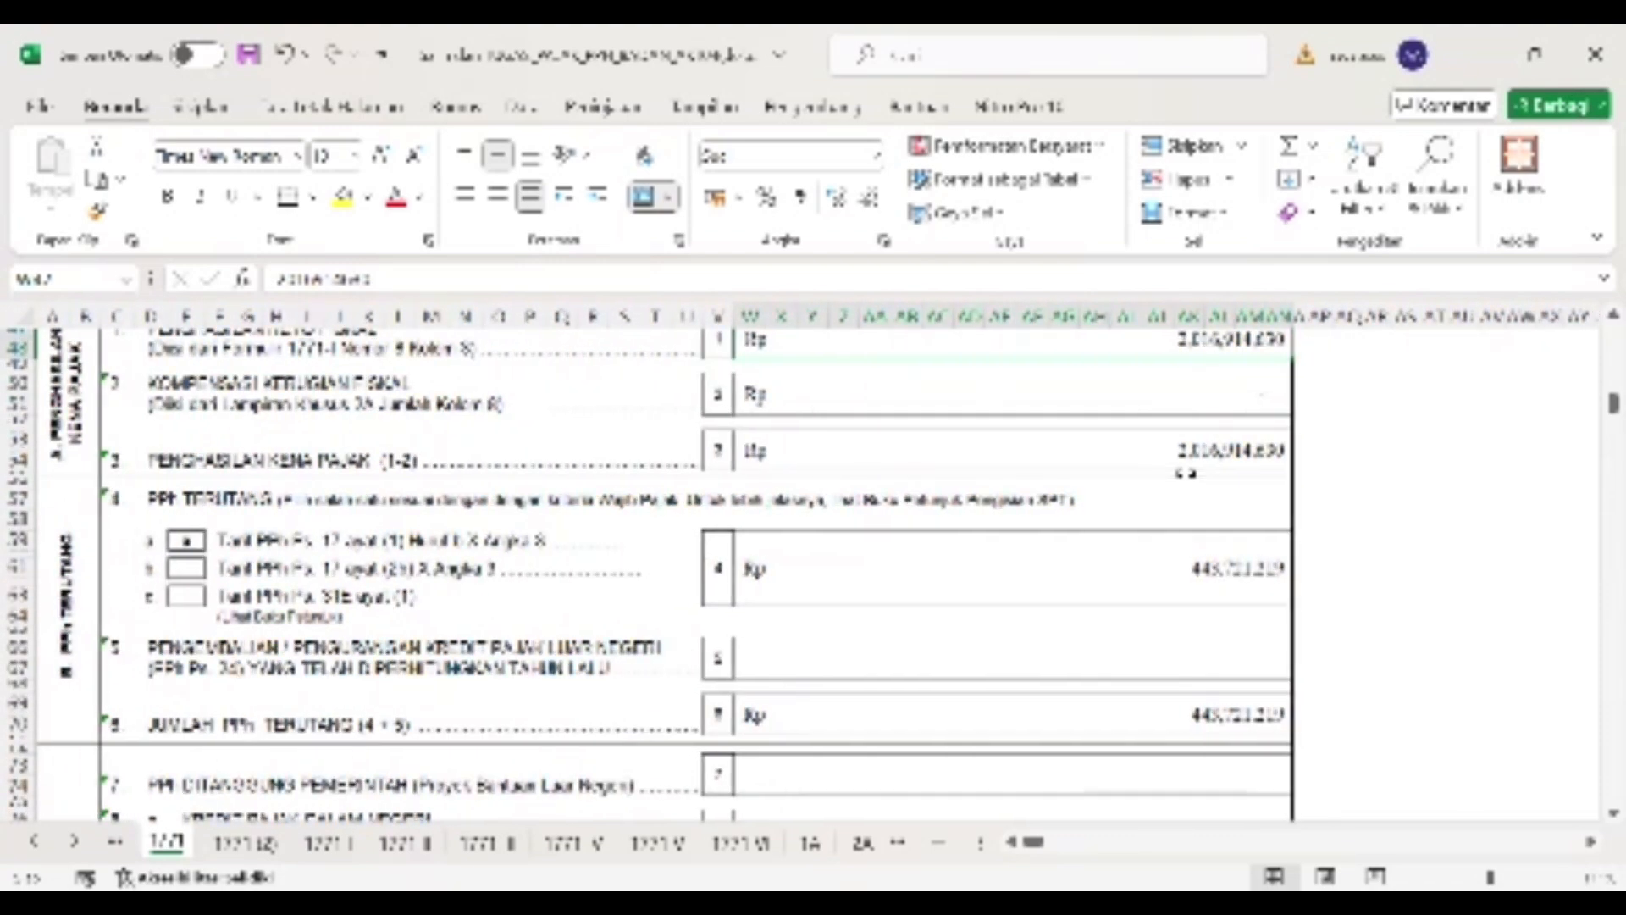
- Check the income tax payable entry on line 4 and the formula for total tax payable on line 6
click(1105, 554)
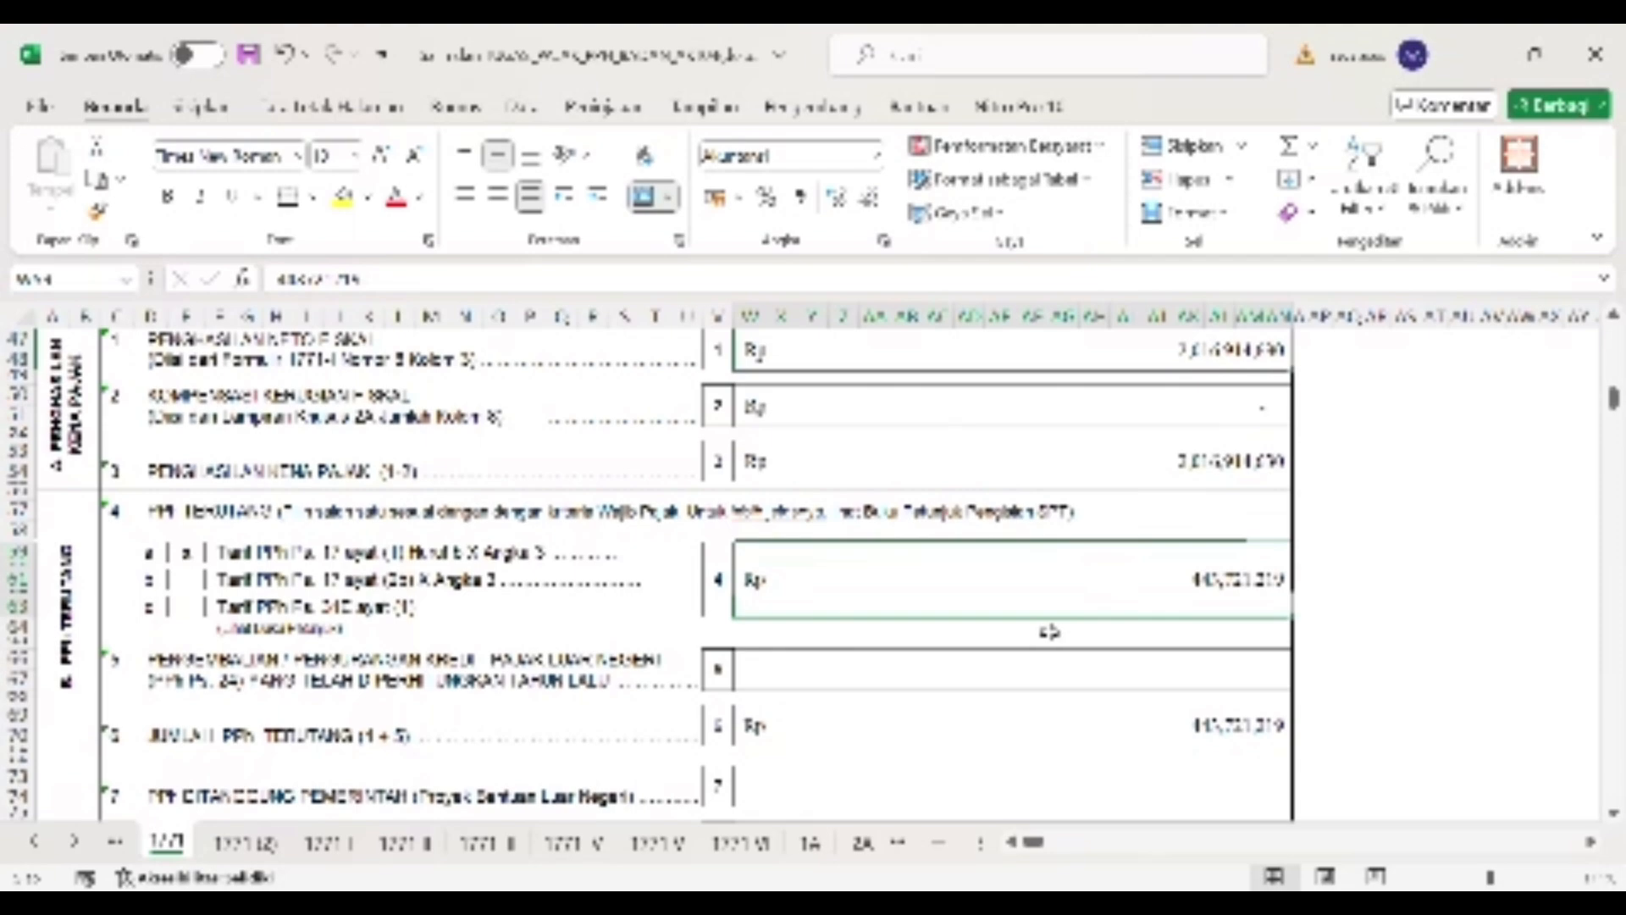
scroll(1048, 631, down, 3)
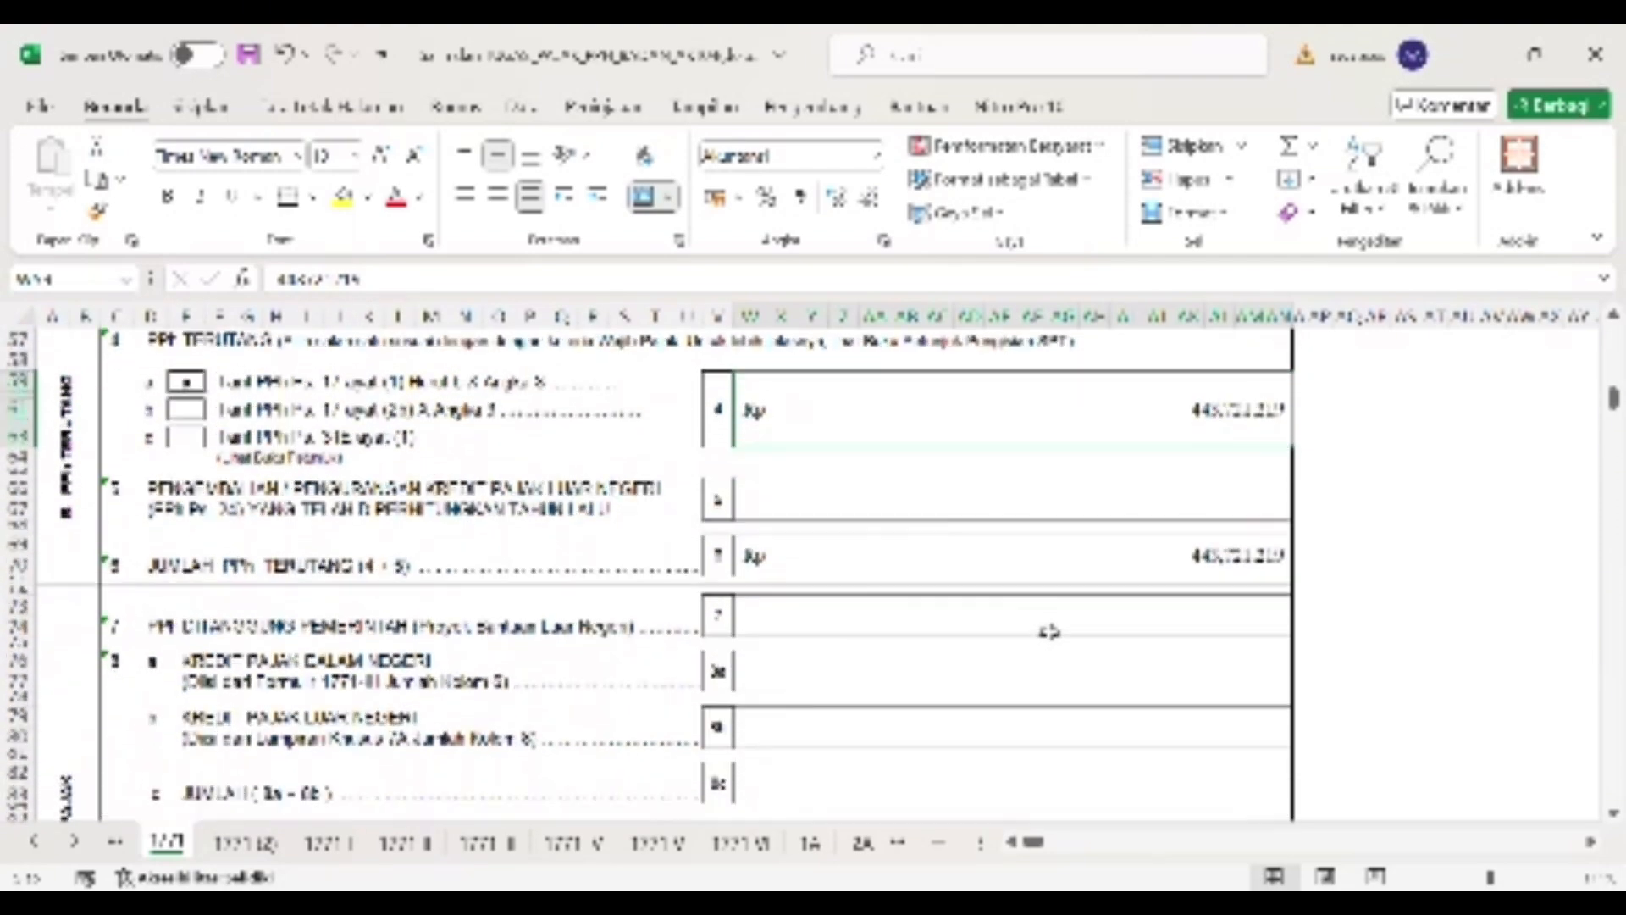
scroll(1048, 632, down, 2)
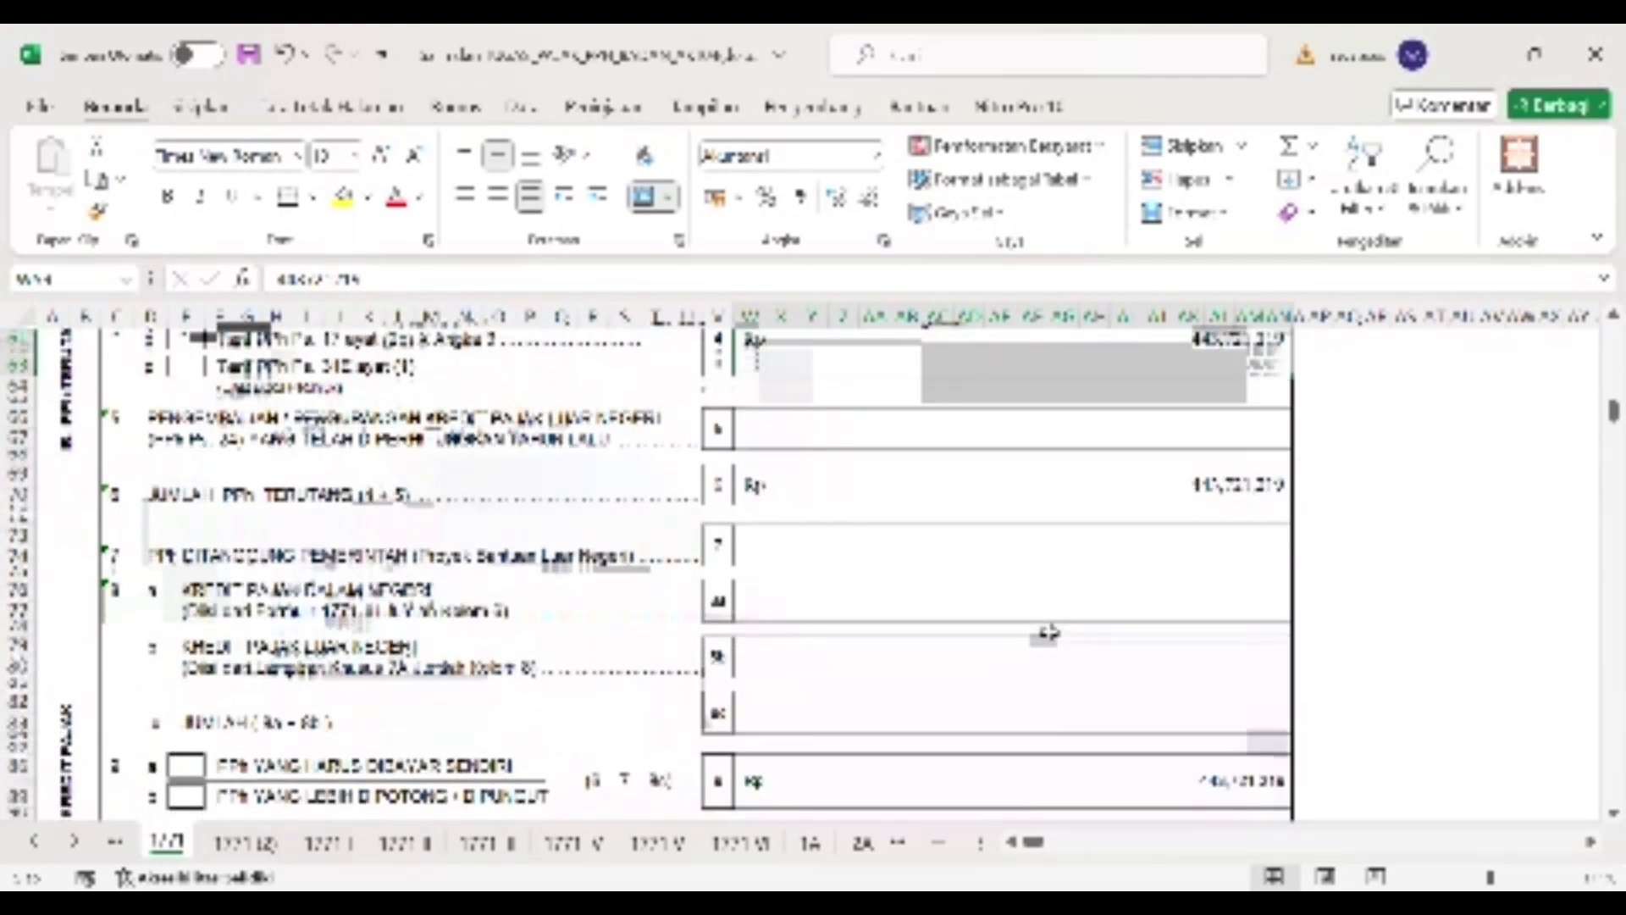
scroll(1048, 632, down, 1)
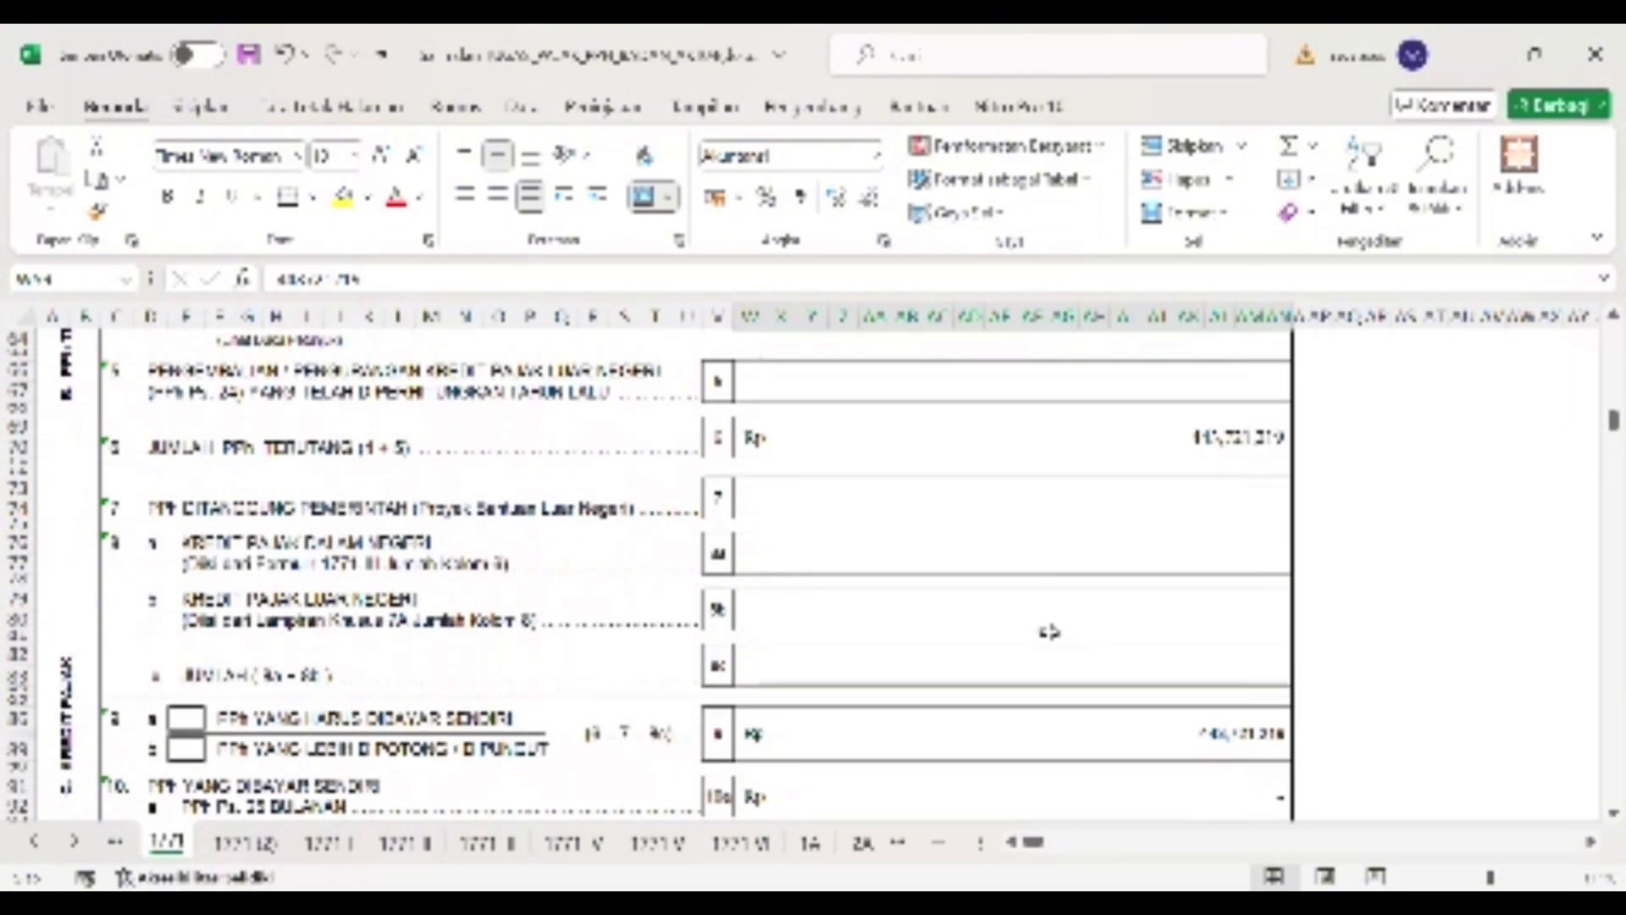
click(1078, 456)
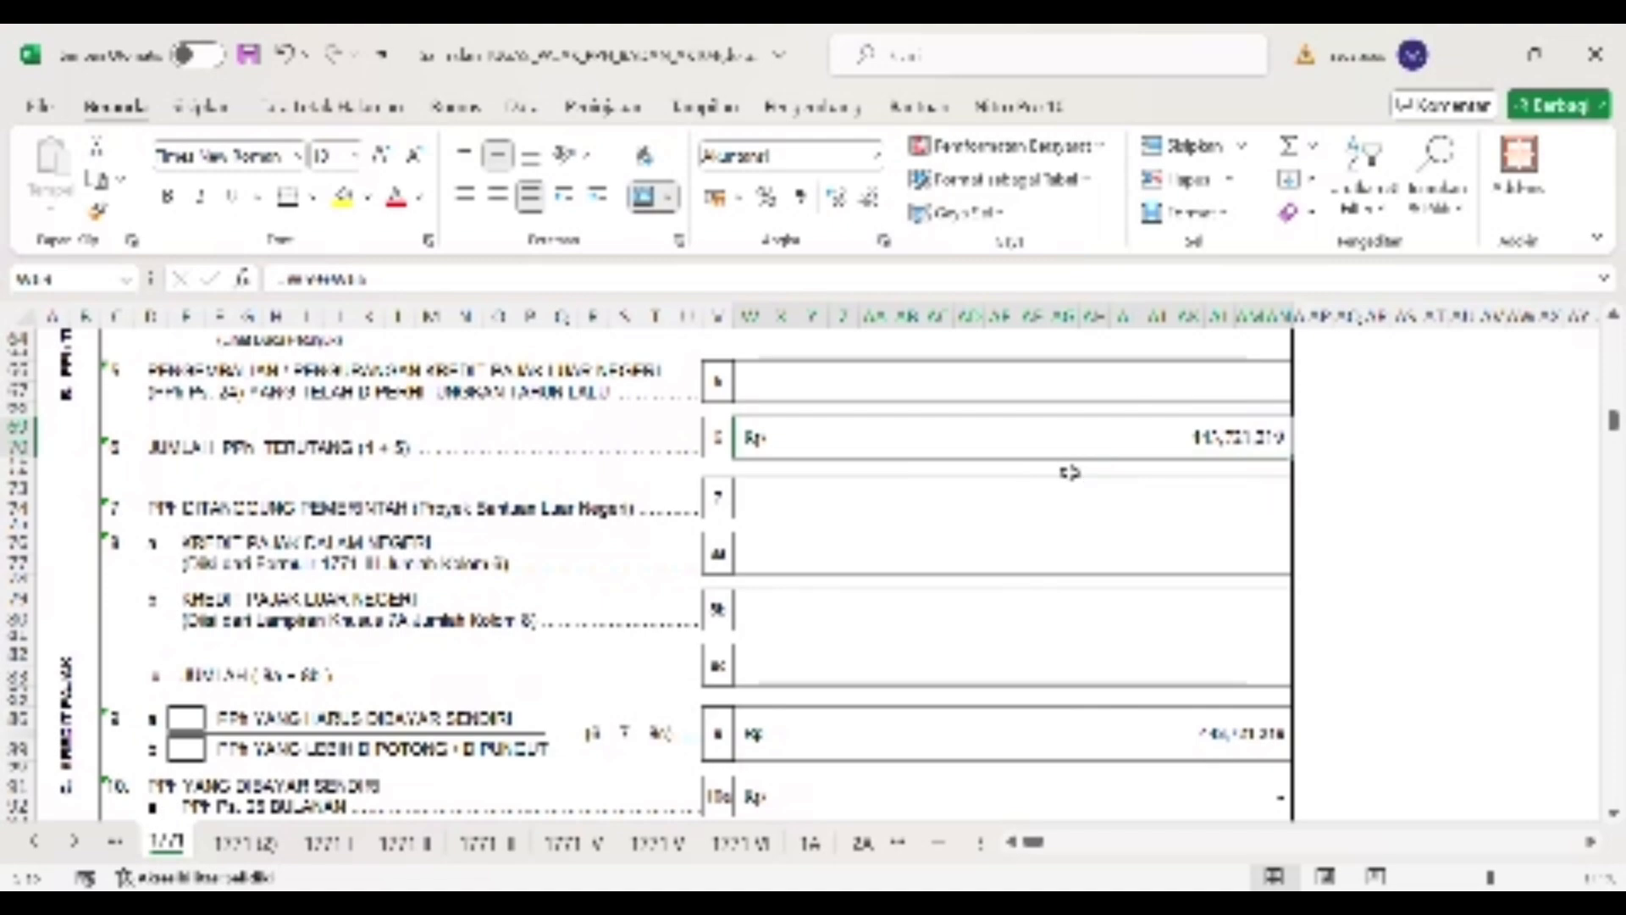
- Examine section C on tax credits, from government-borne tax on line 7 to the self-paid tax on line 10
scroll(1071, 472, down, 4)
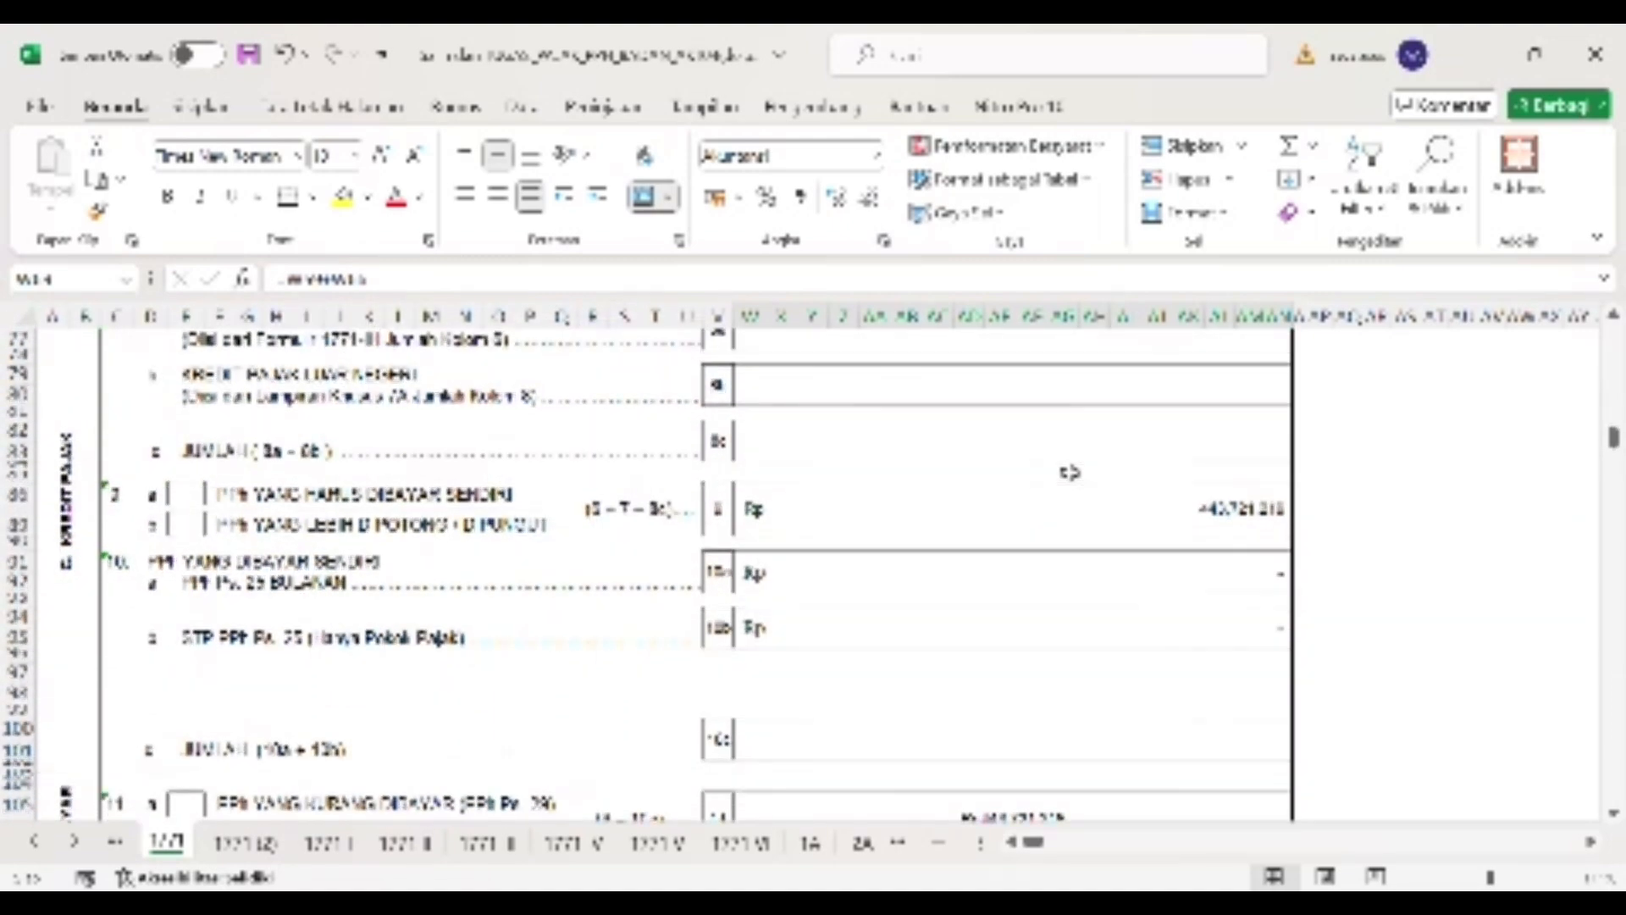
scroll(1072, 472, up, 3)
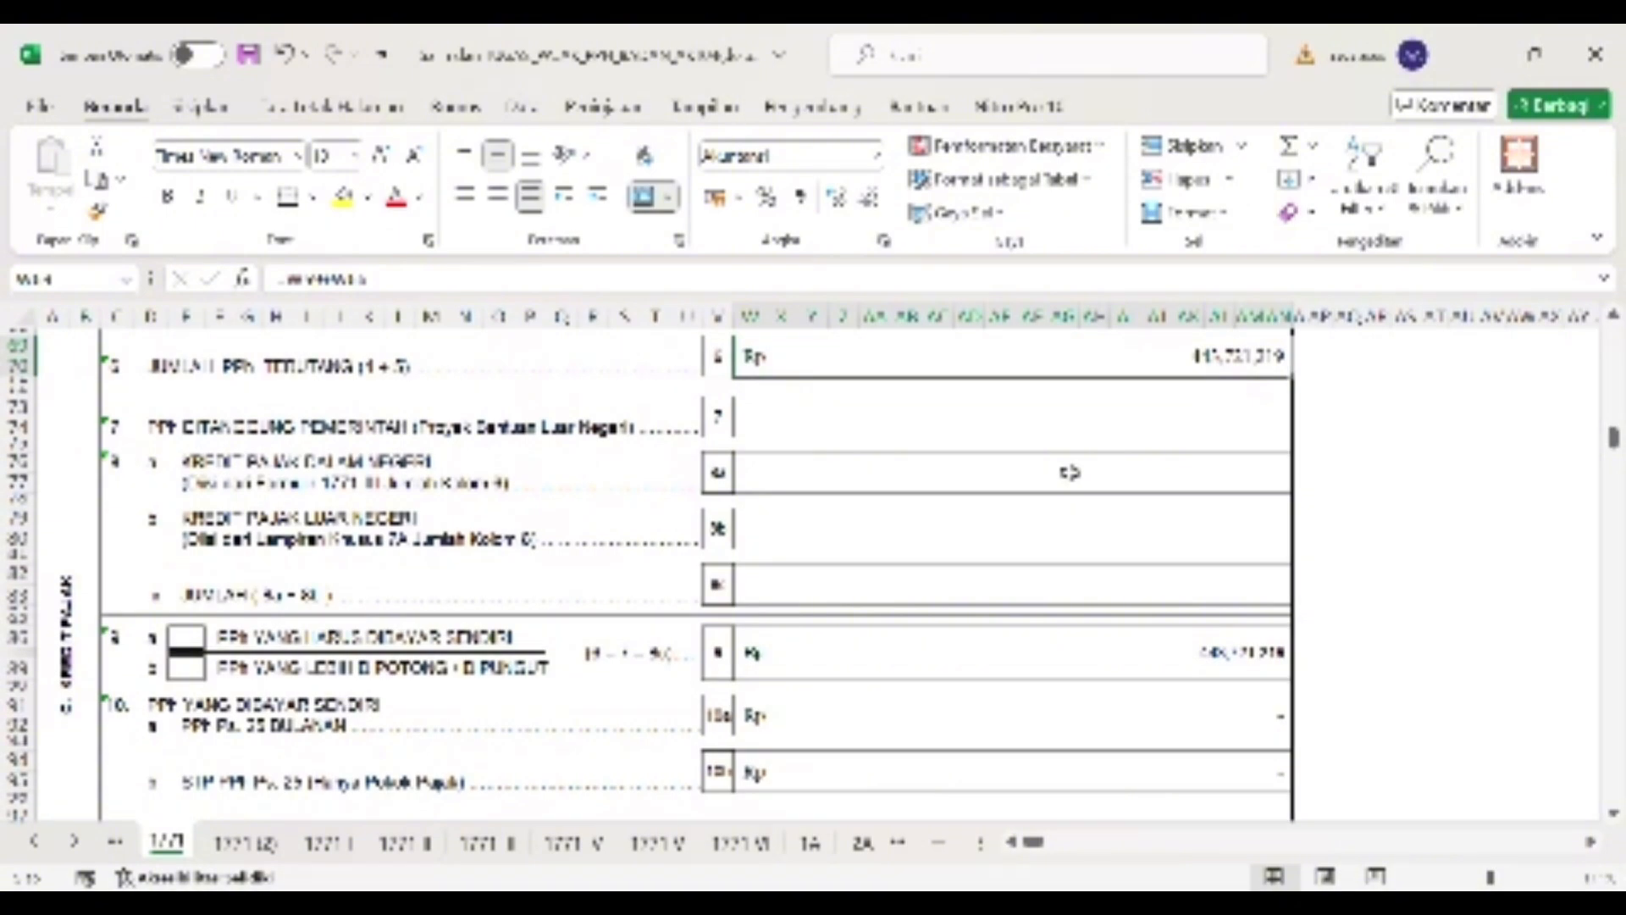
scroll(1071, 472, down, 1)
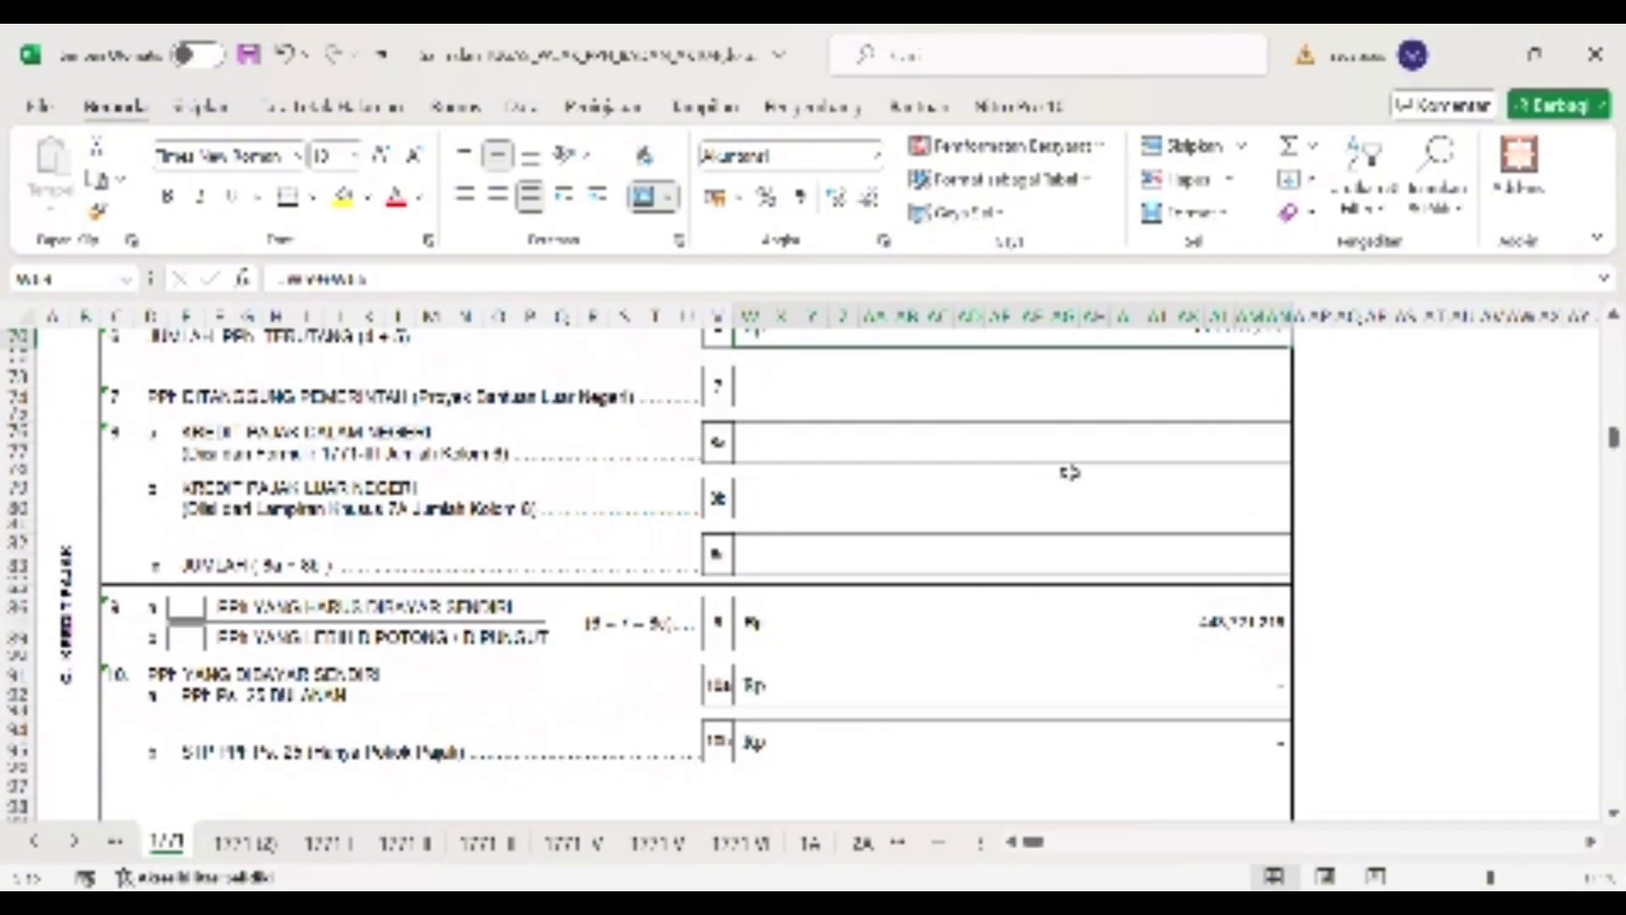
scroll(1071, 471, down, 2)
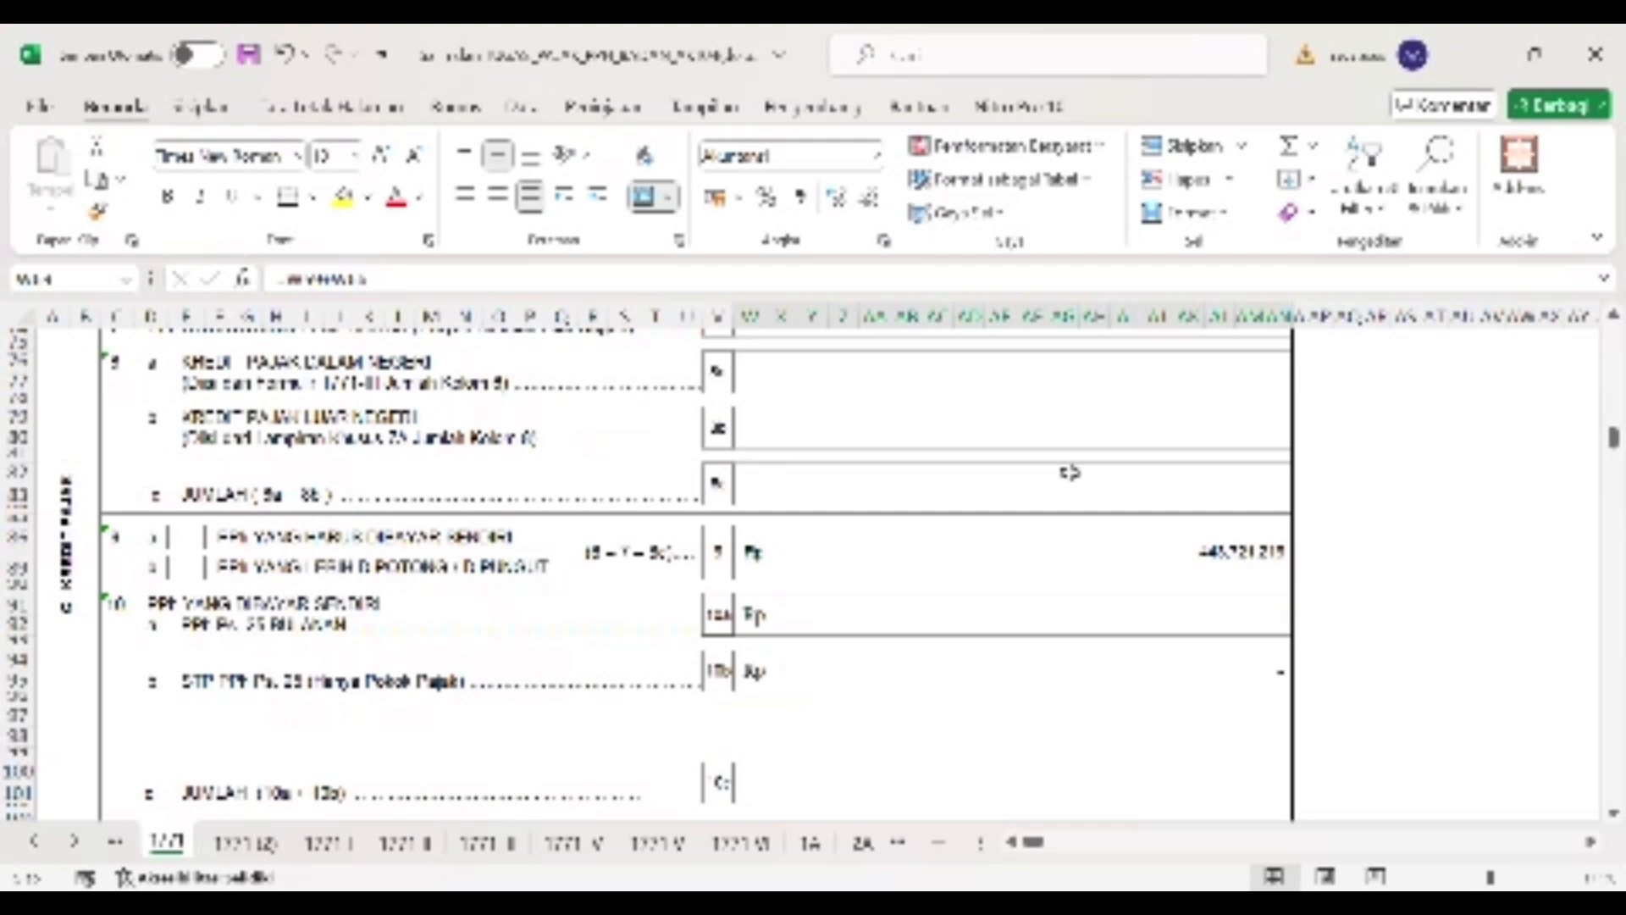
scroll(1072, 472, up, 4)
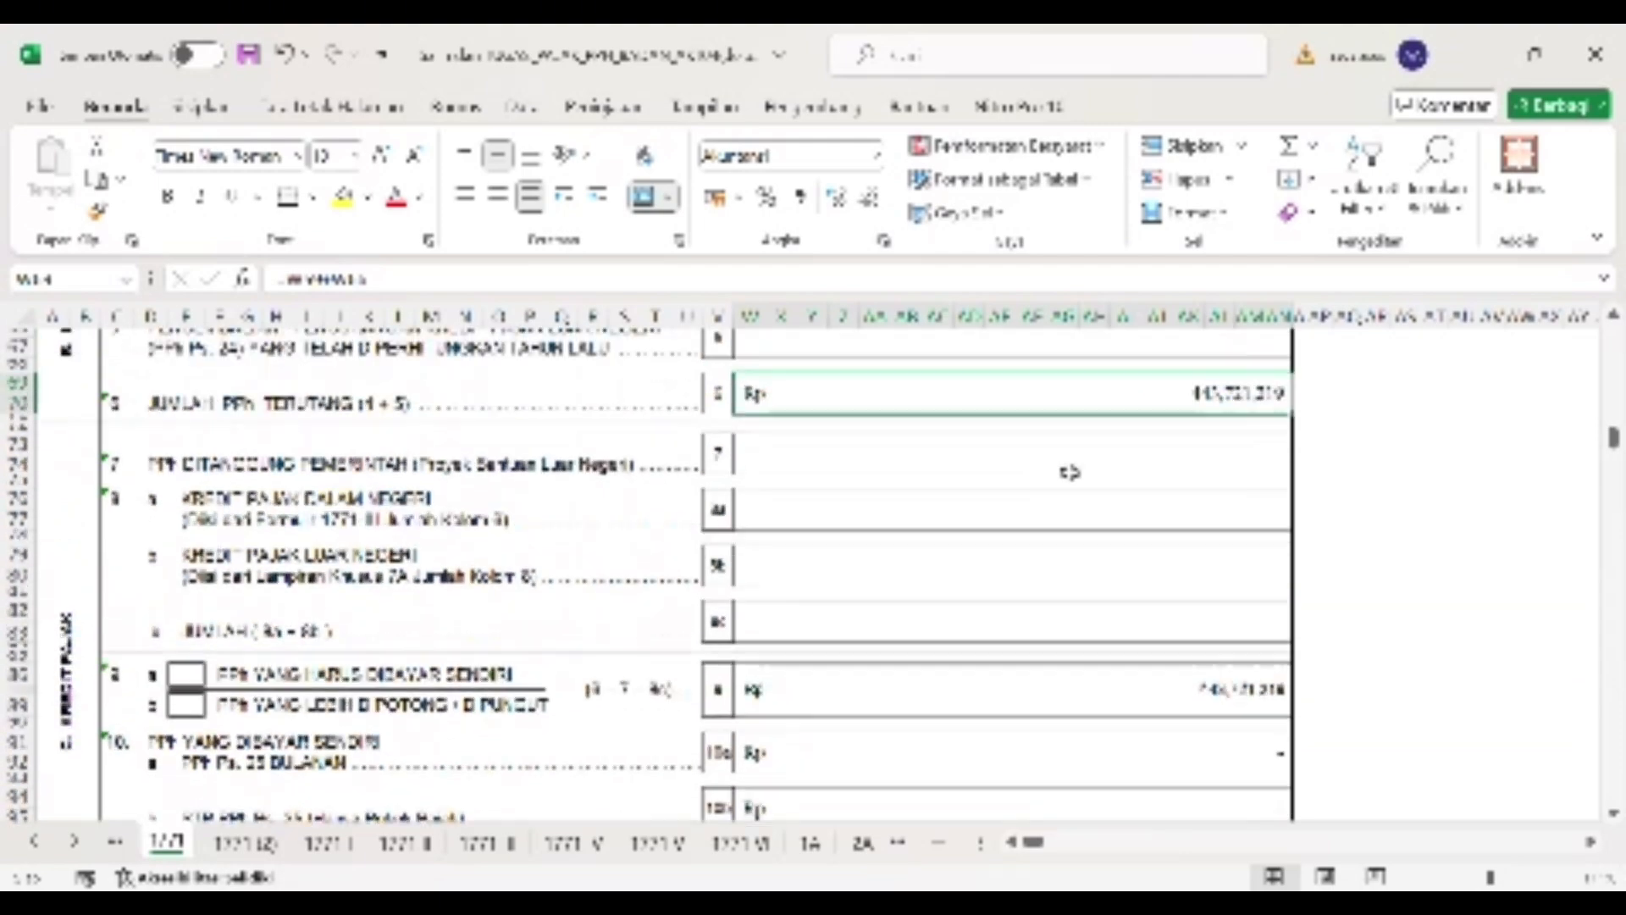
scroll(1071, 471, down, 4)
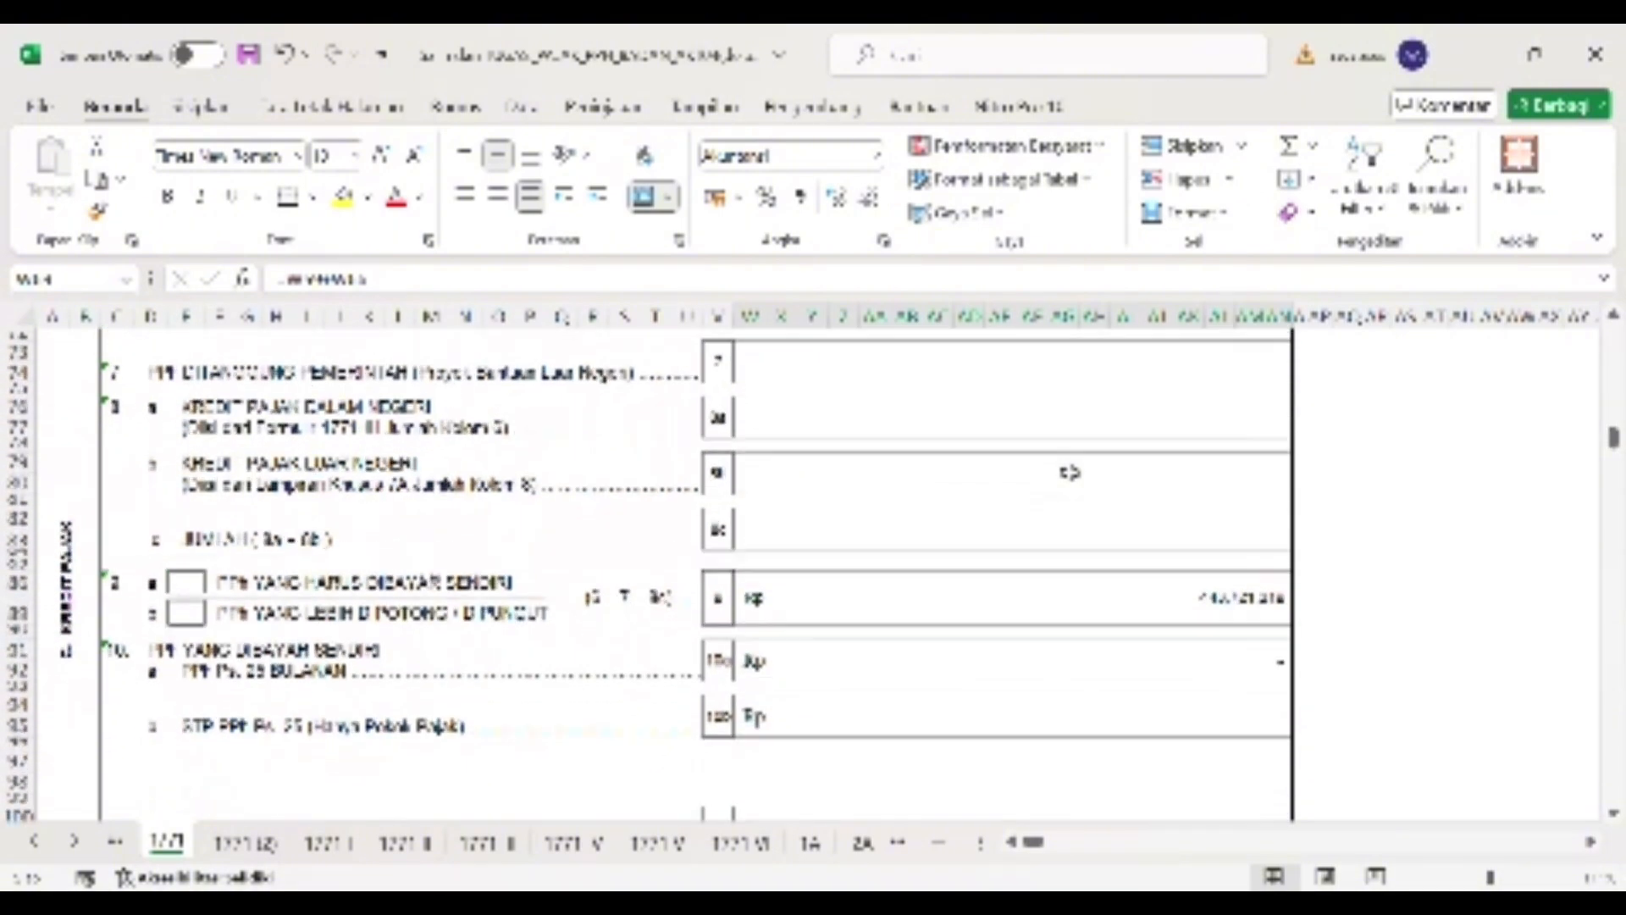
scroll(1071, 471, down, 1)
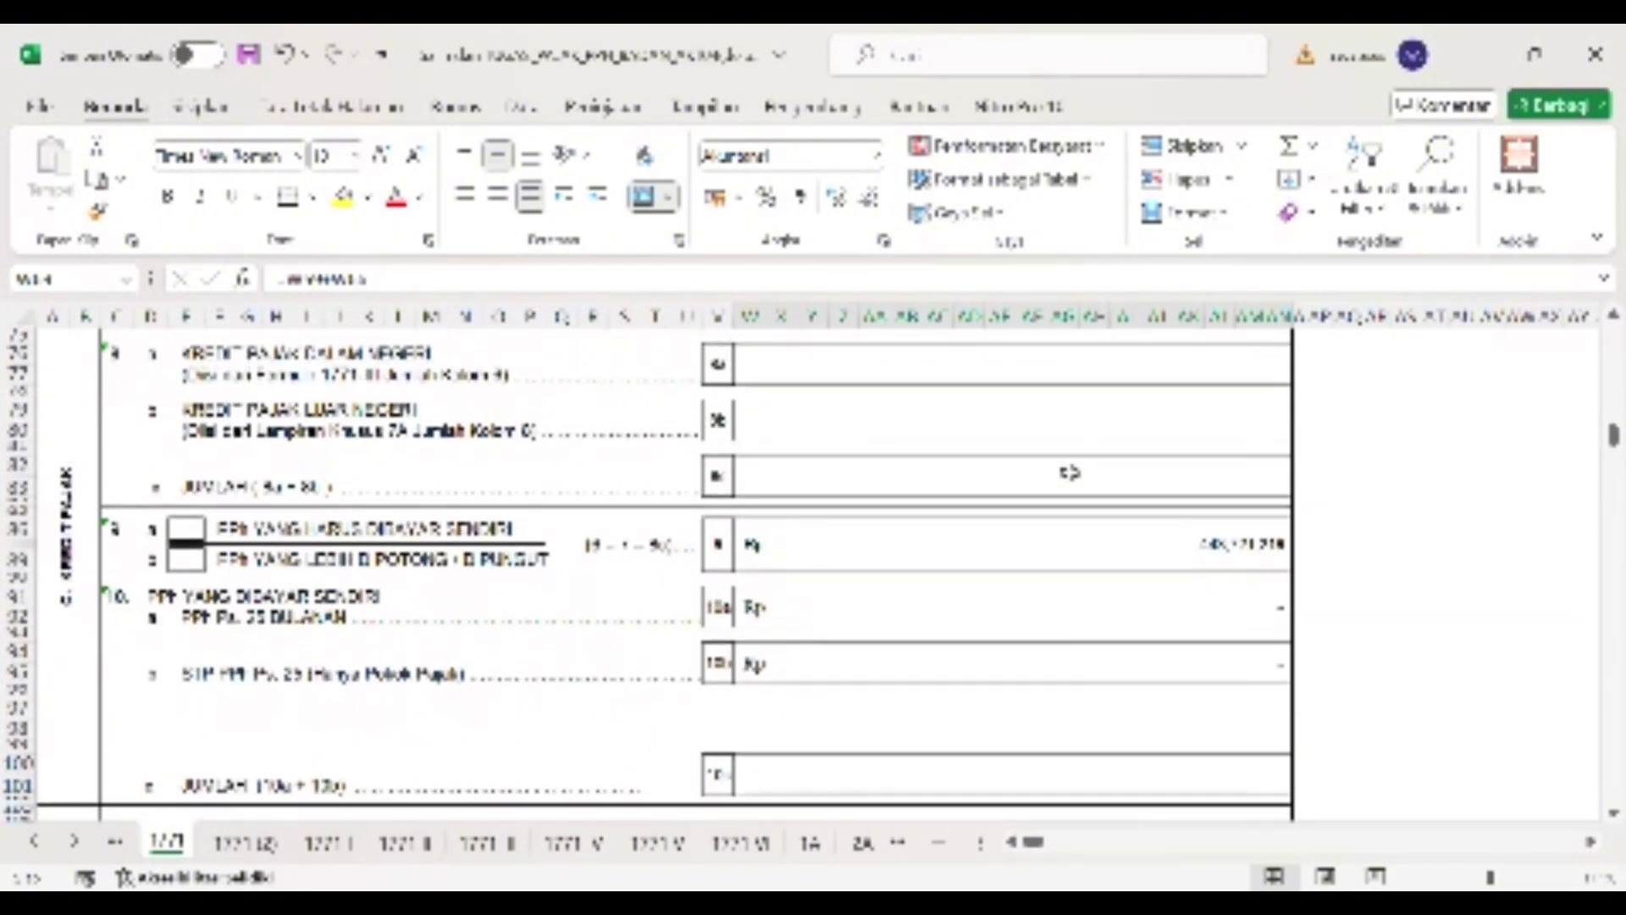
- Review the line 10c total, the underpaid or overpaid tax on line 11 and the payment date on line 12
scroll(1071, 471, down, 2)
scroll(1072, 471, down, 3)
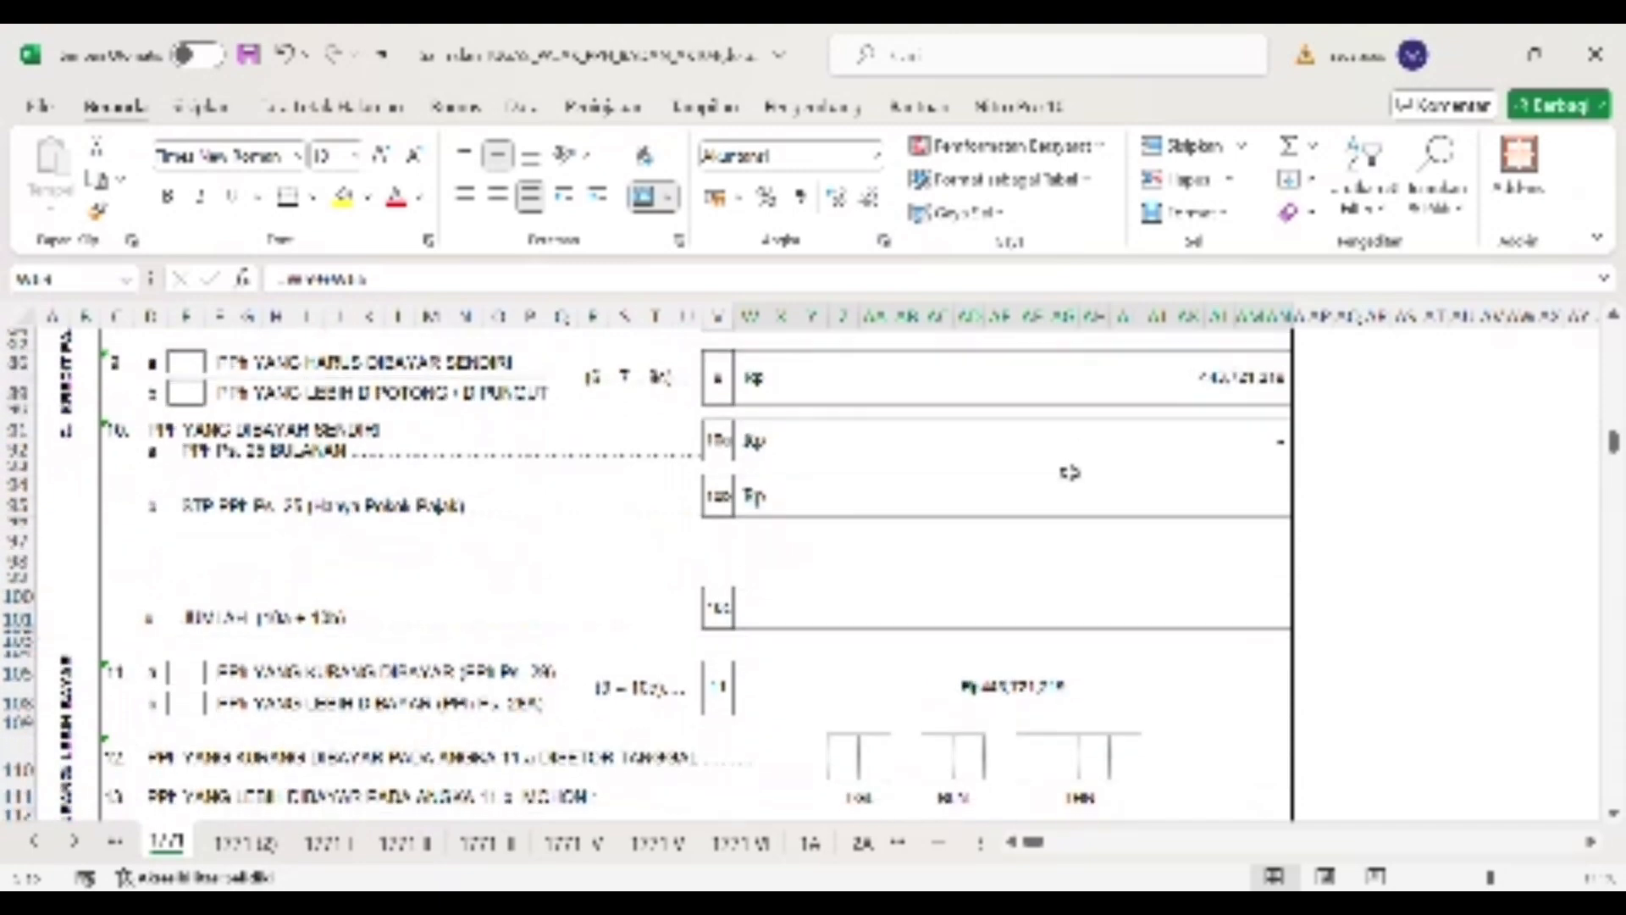
scroll(1072, 471, up, 3)
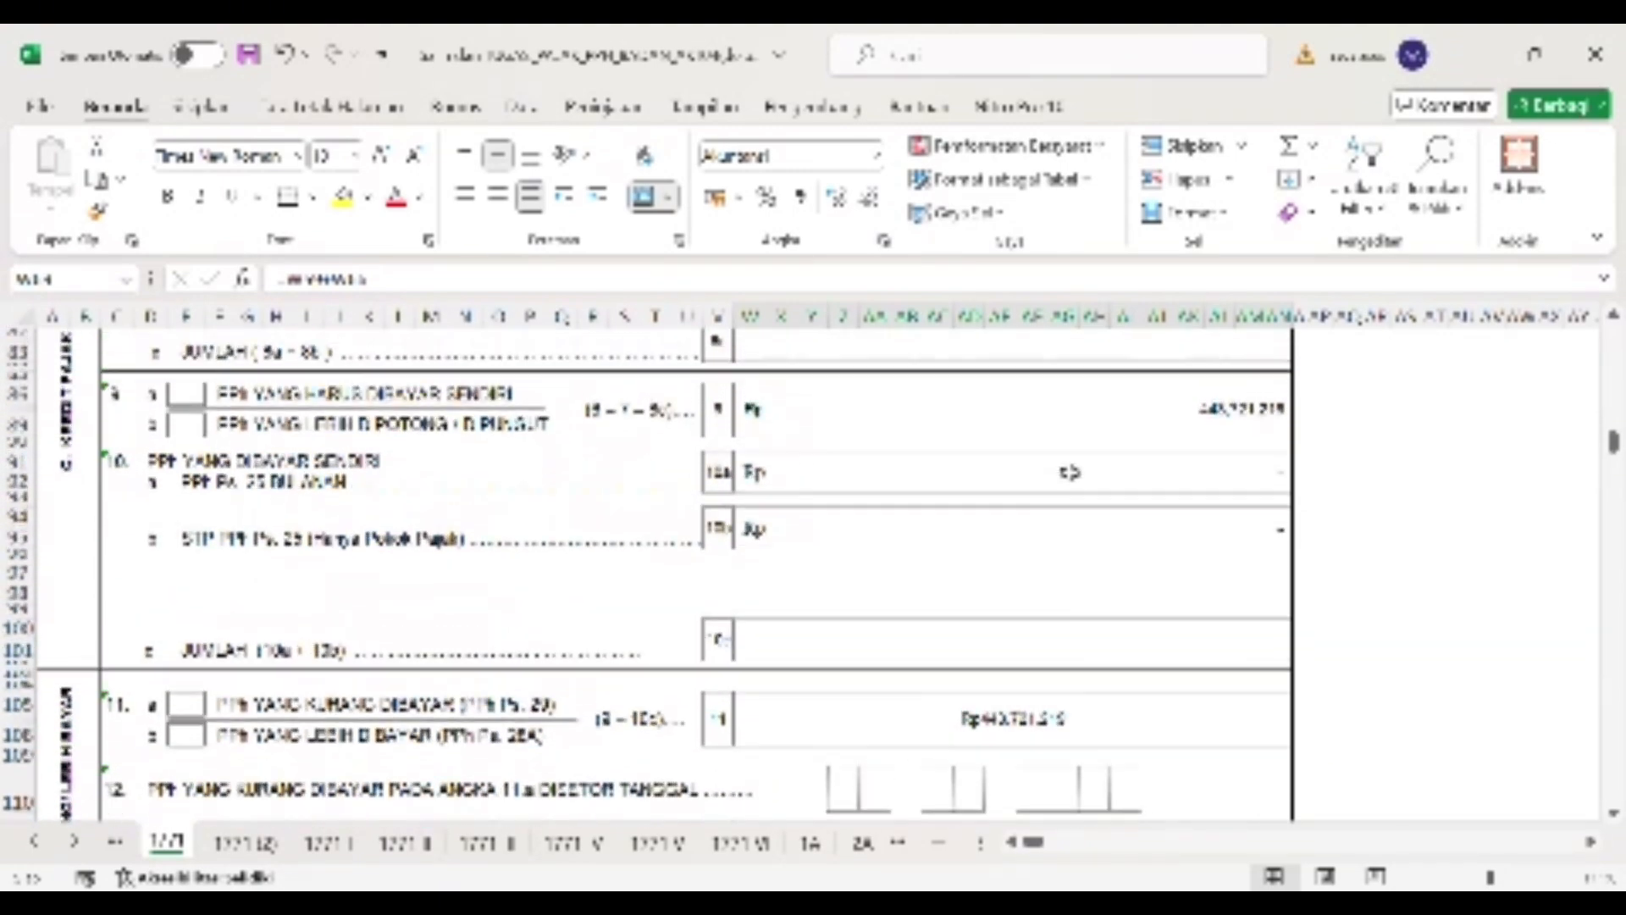
scroll(1071, 472, up, 2)
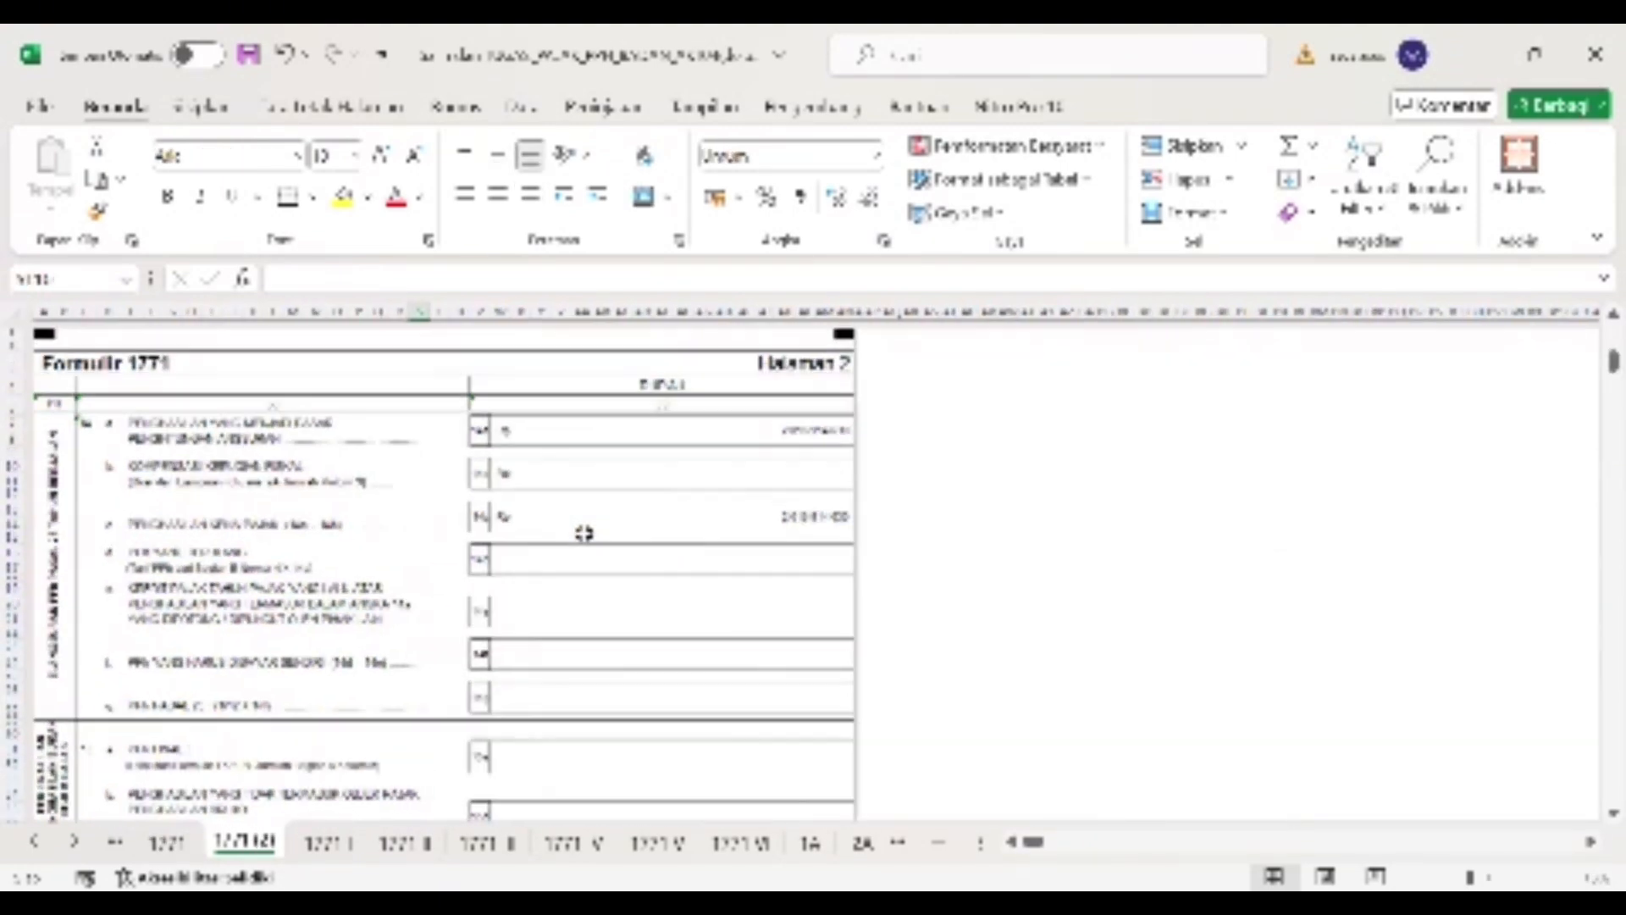
- Examine page 2 of form 1771 in sheet 1771 (2), covering the Article 25 installment lines 14a to 14g and section 15
scroll(584, 533, up, 3)
scroll(584, 534, left, 3)
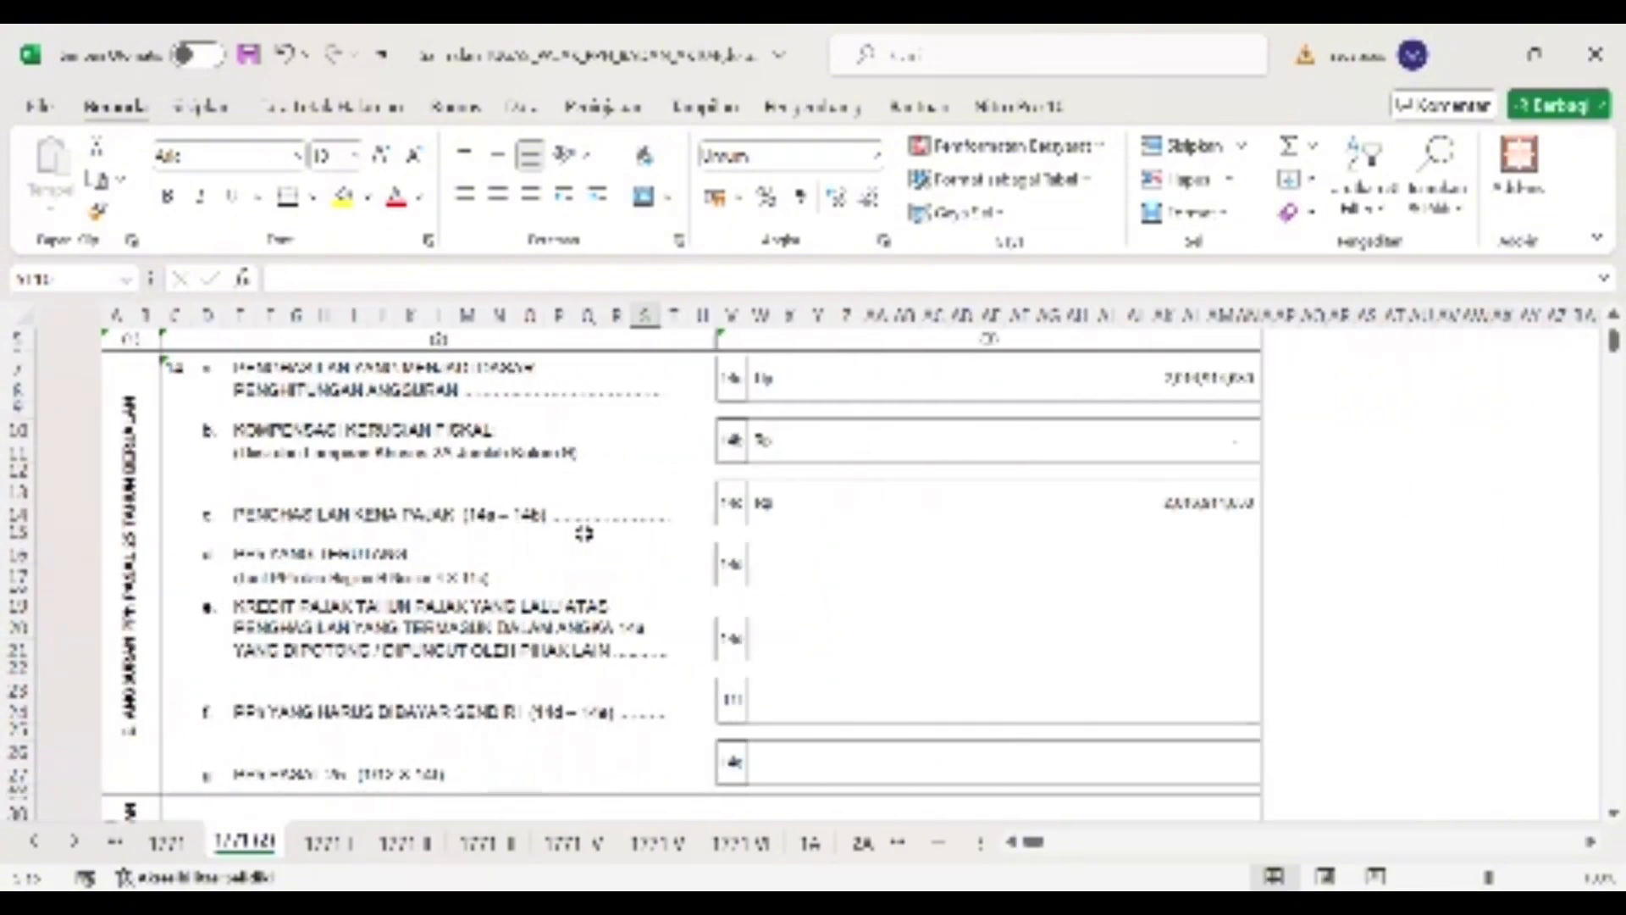
scroll(584, 533, up, 2)
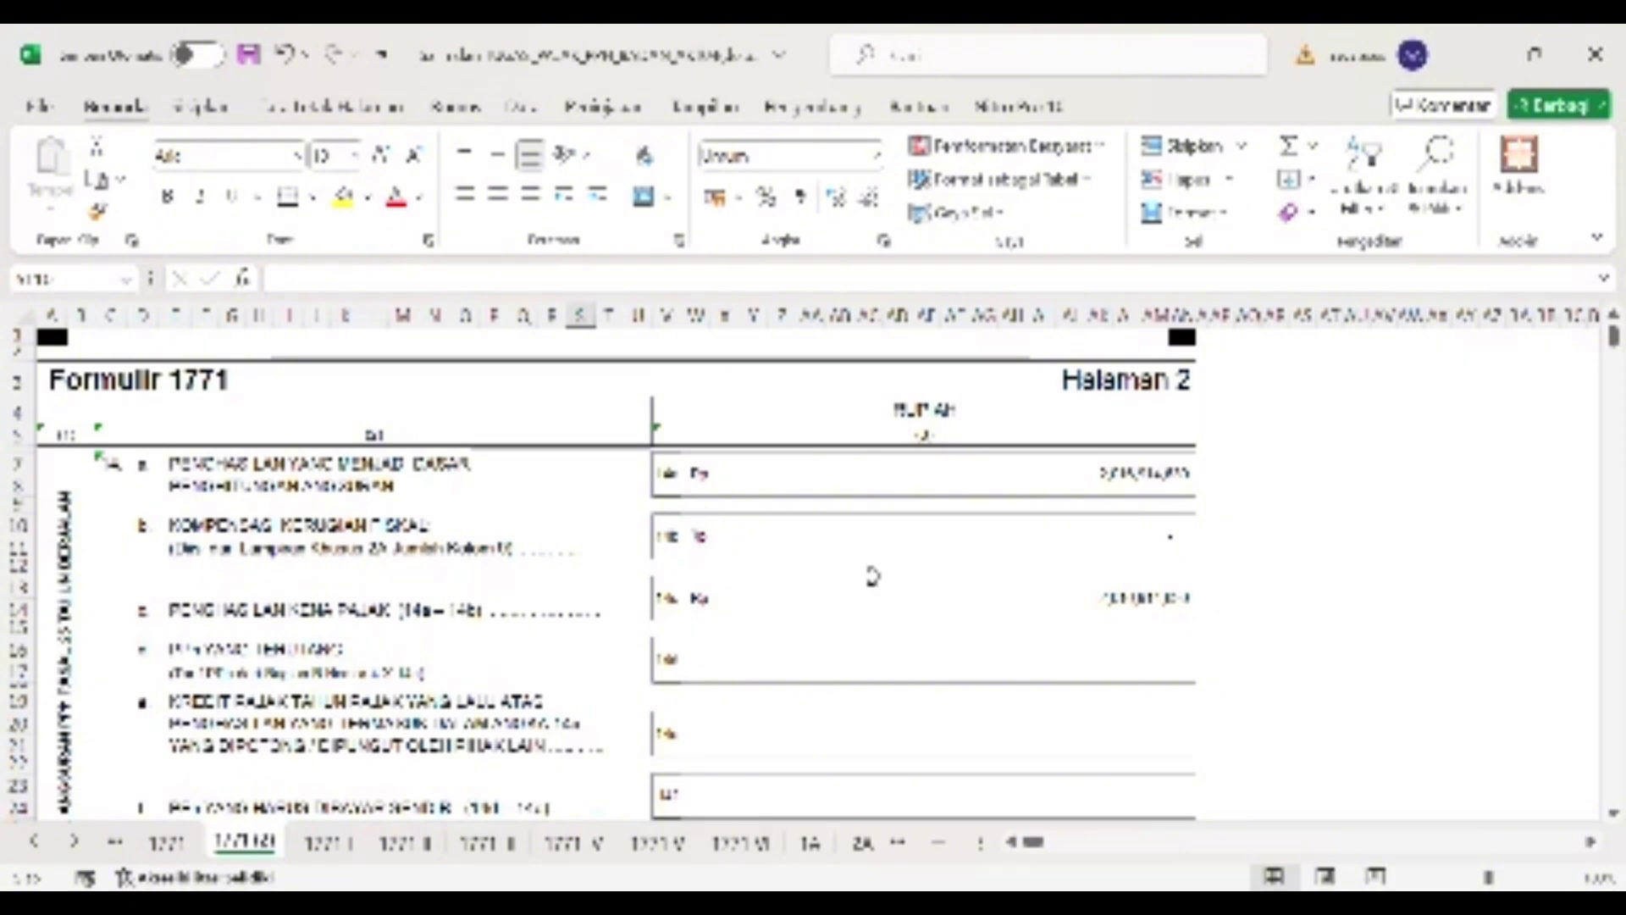
scroll(872, 576, down, 4)
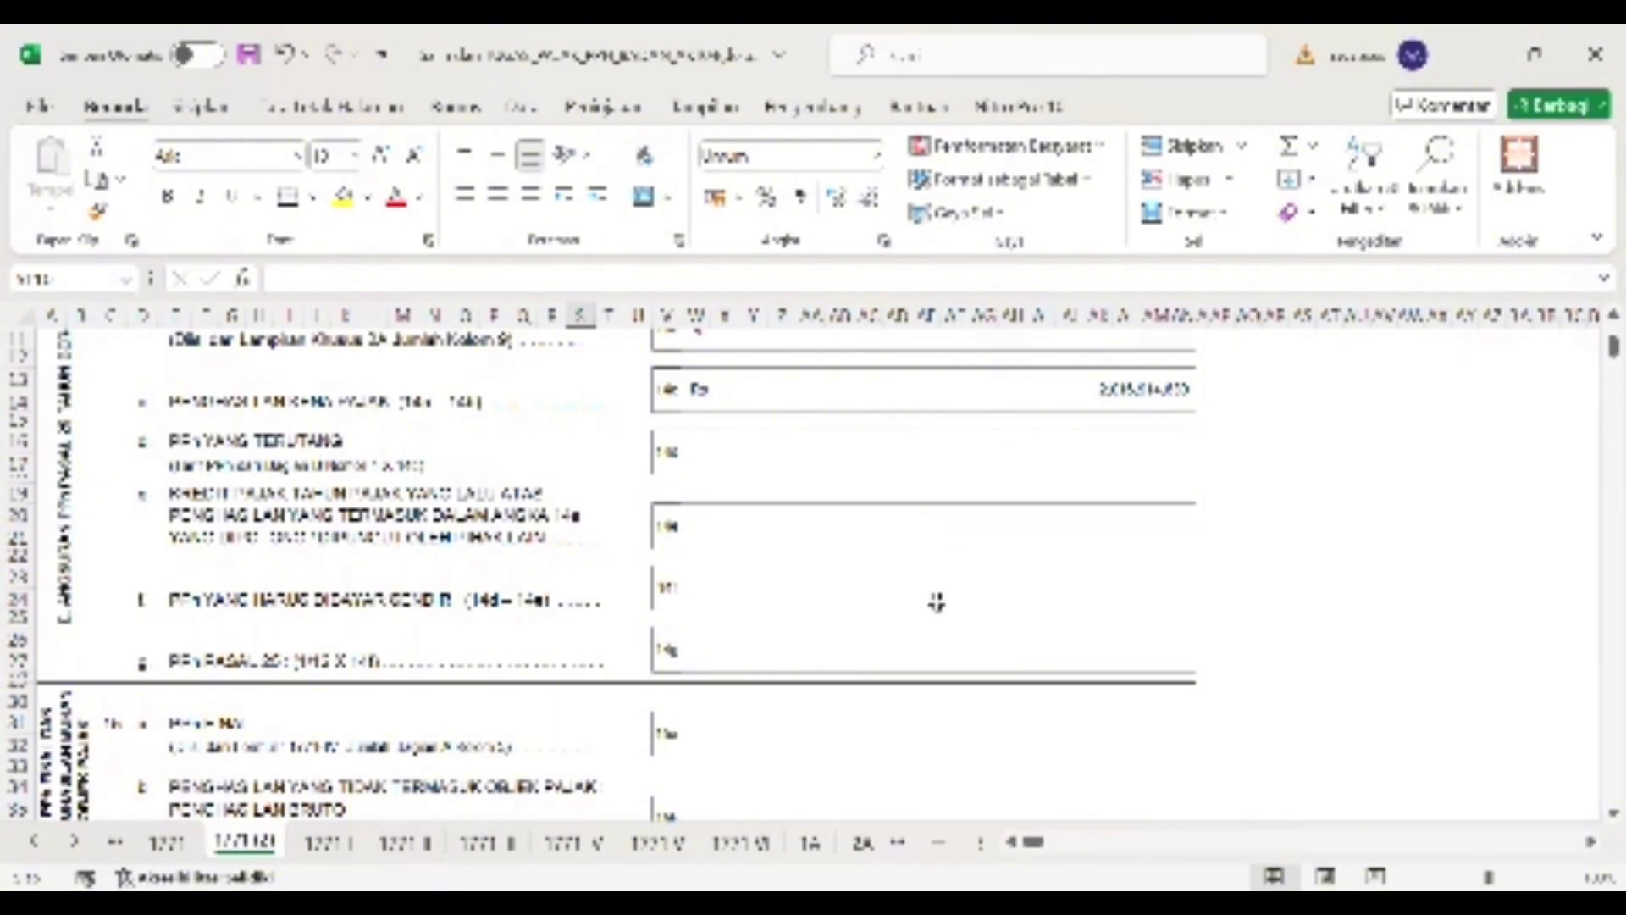
scroll(935, 602, down, 2)
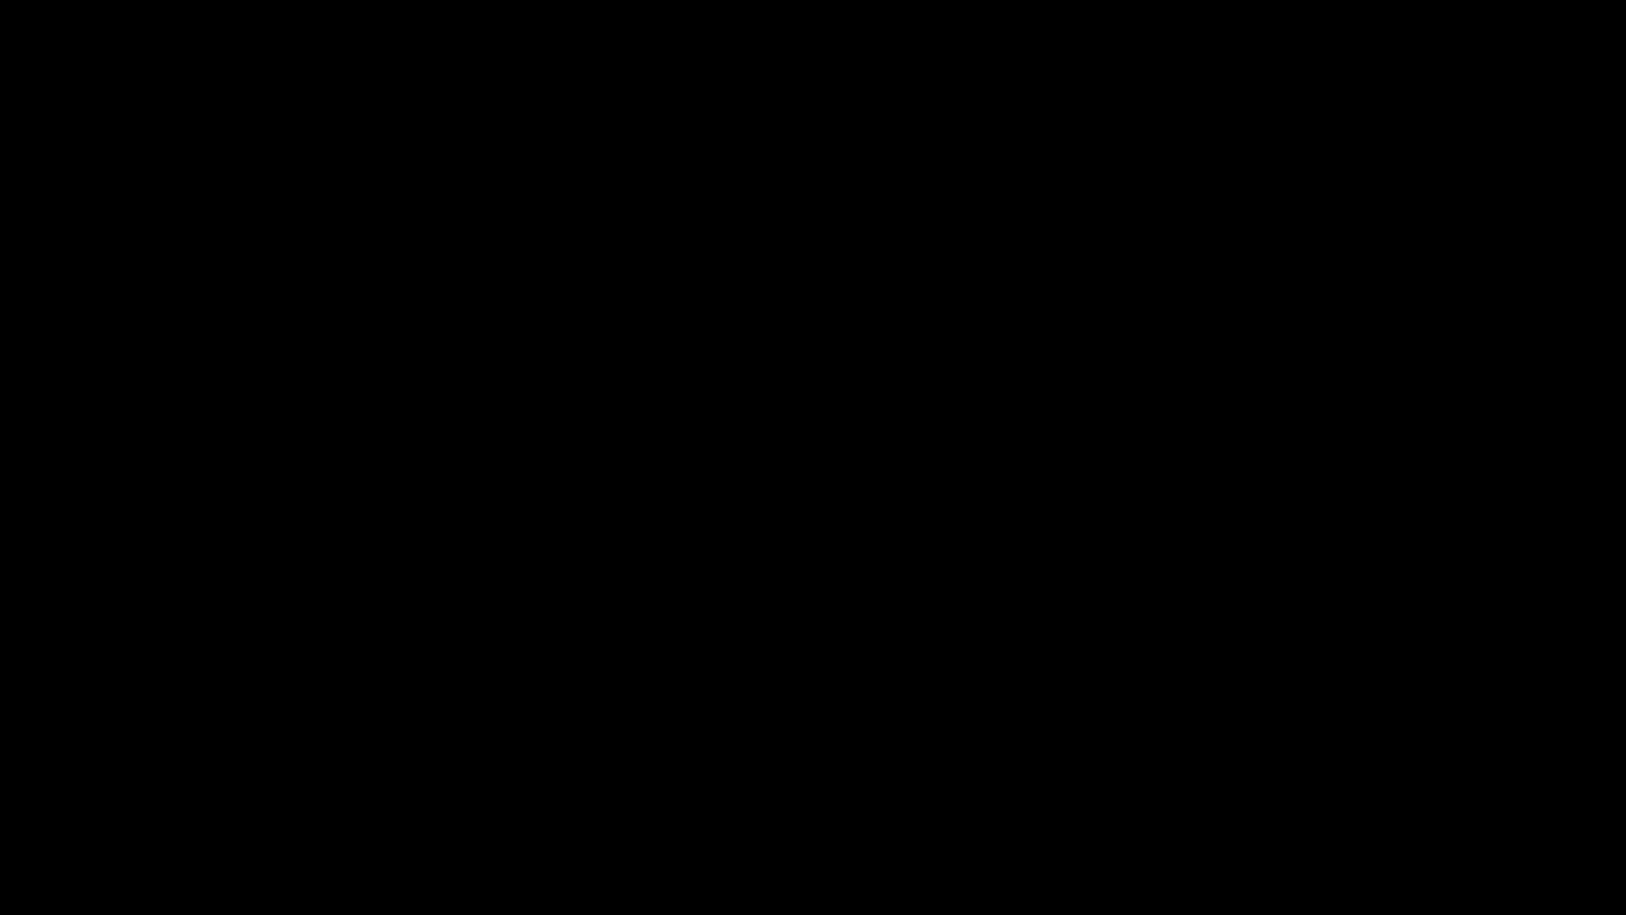